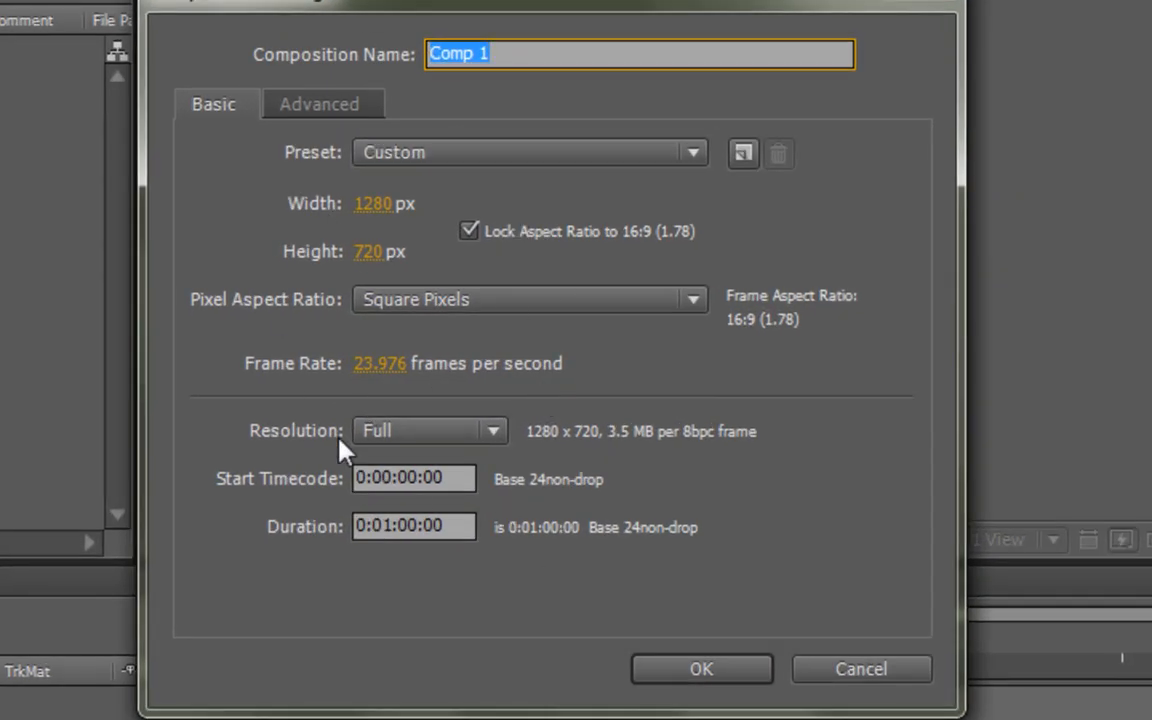
# Create the 1280 x 720 composition at 23.976 fps with a one-minute duration, setting its resolution to Half.
pyautogui.click(493, 429)
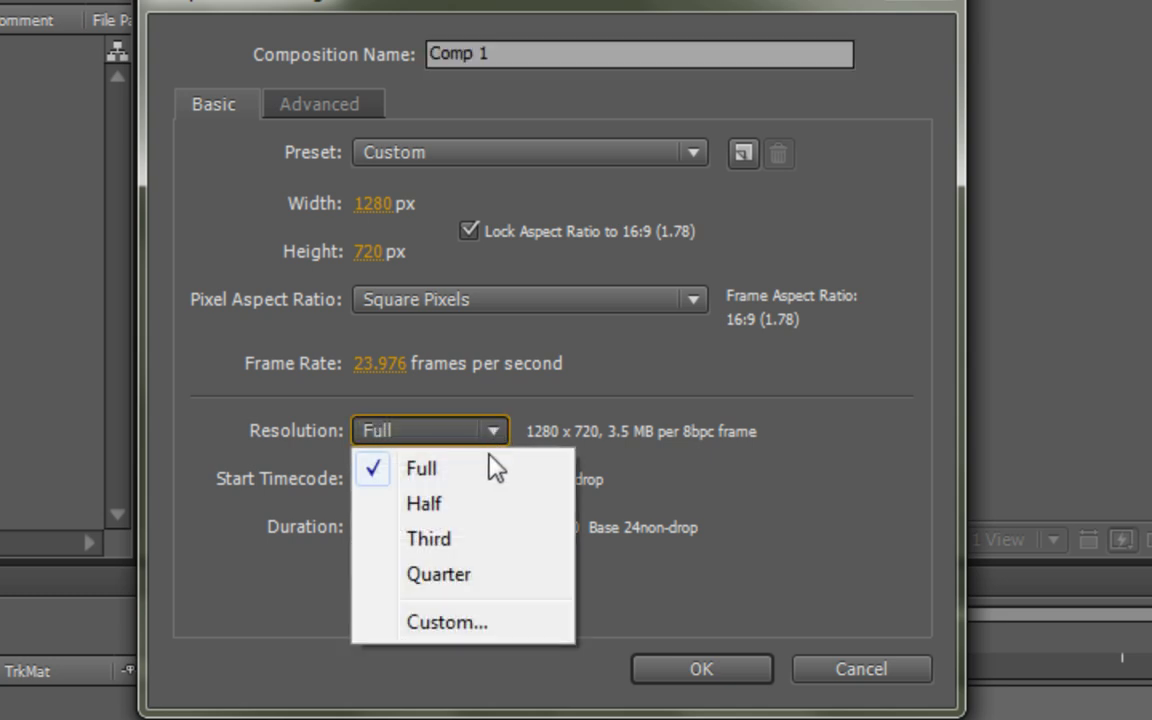
pyautogui.click(487, 506)
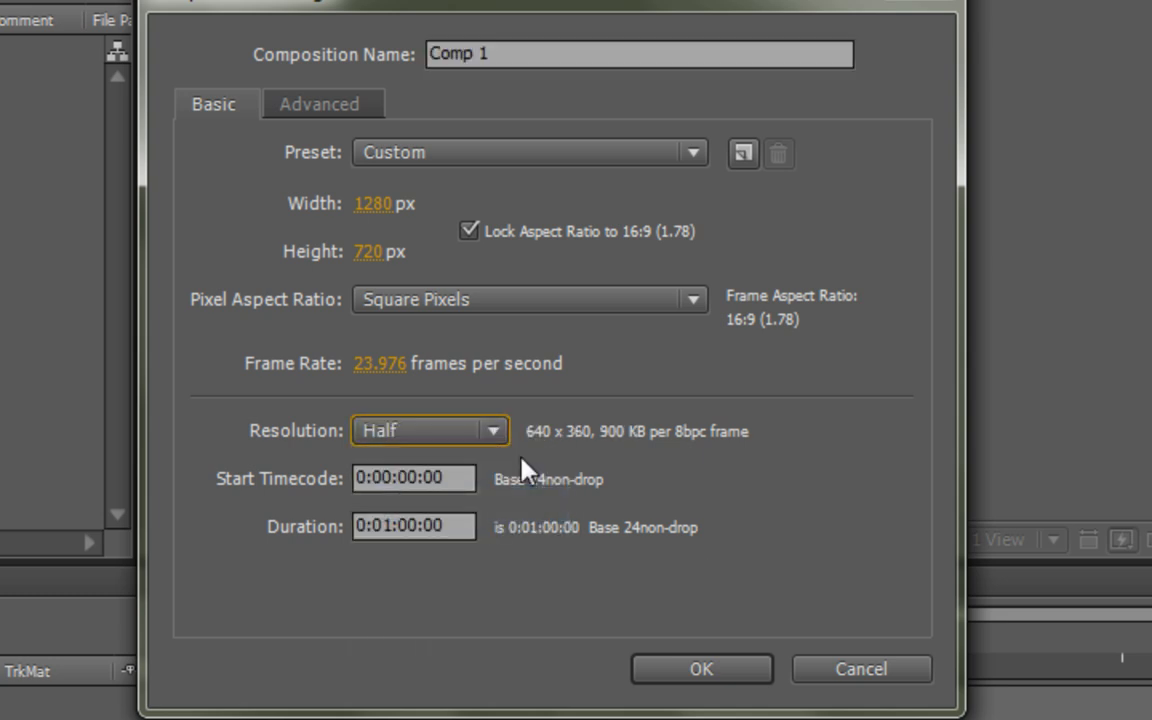
pyautogui.click(460, 434)
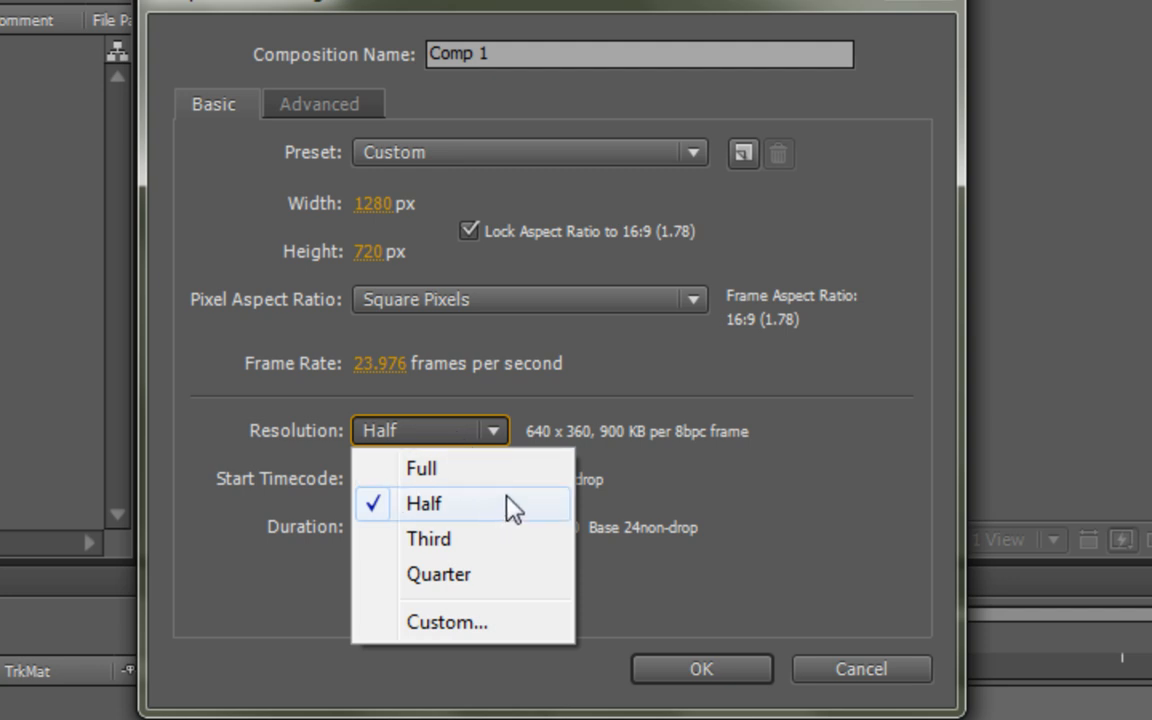
pyautogui.click(679, 504)
pyautogui.click(698, 679)
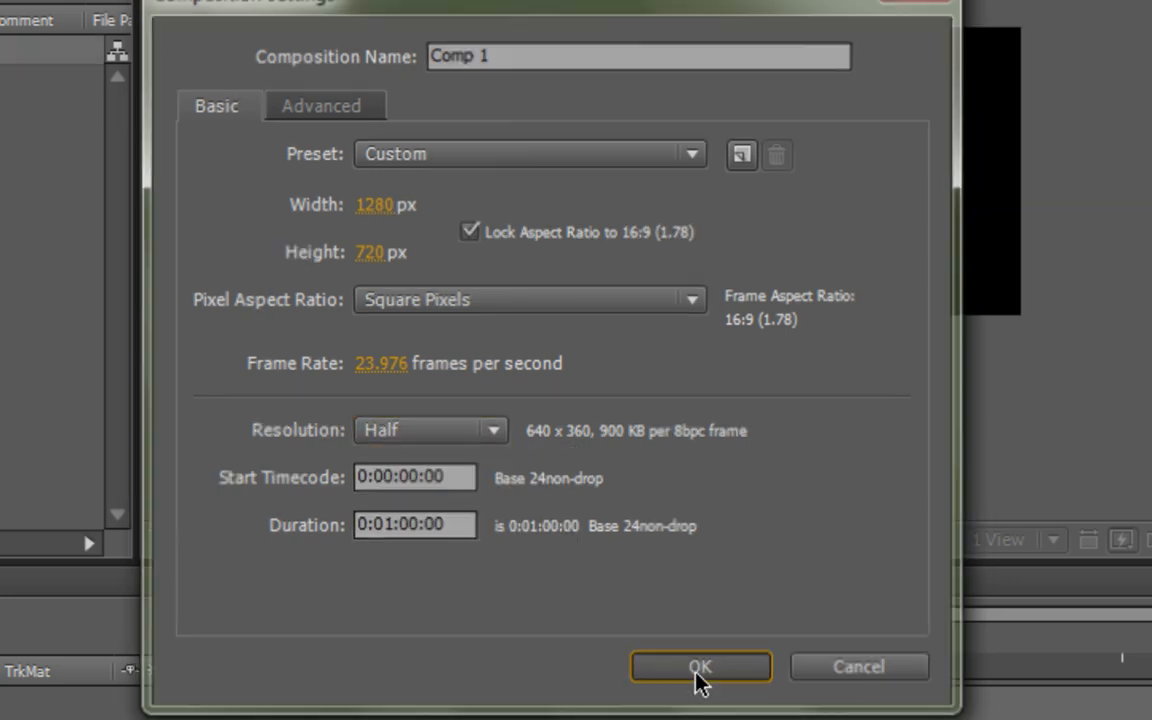
pyautogui.scroll(2, 573, 336)
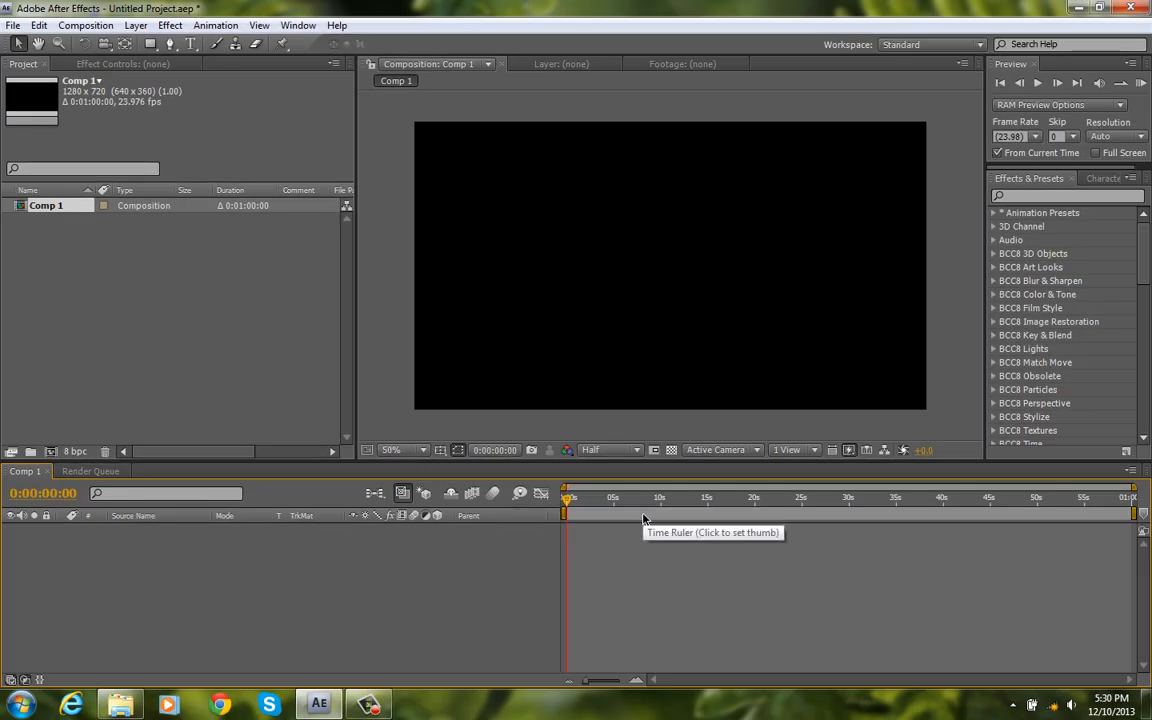
# Add a camera layer with the 35mm preset to the composition and dismiss the 2D layer warning.
pyautogui.click(86, 25)
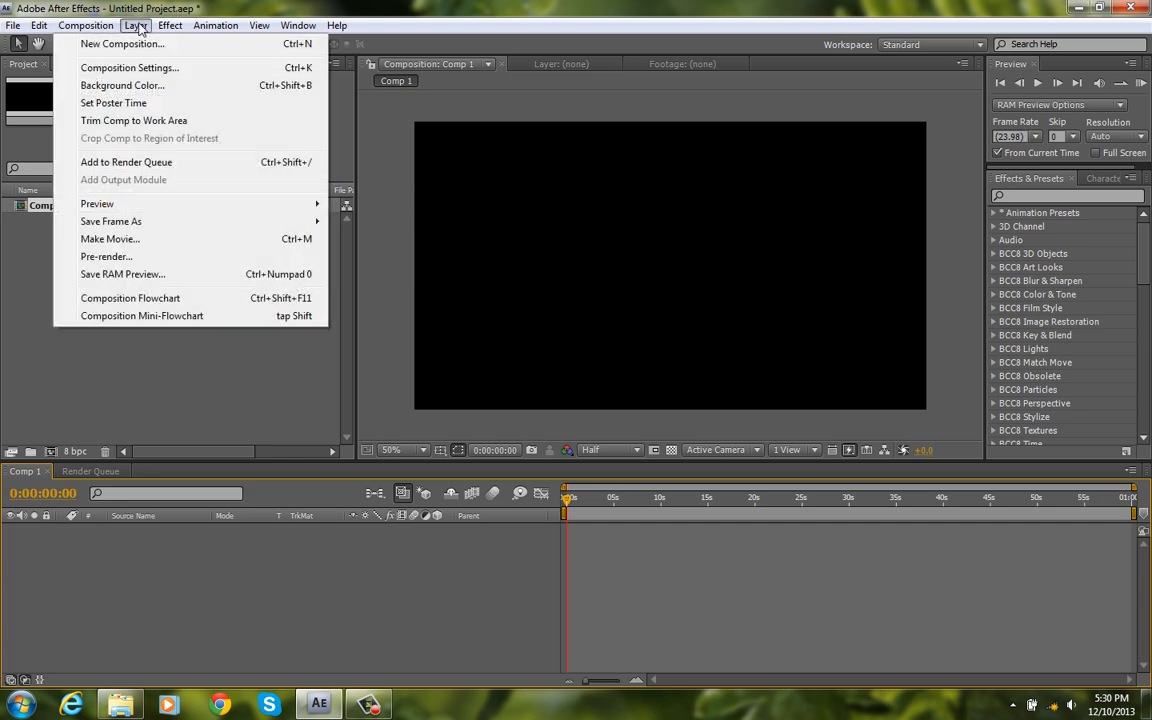
pyautogui.moveTo(138, 28)
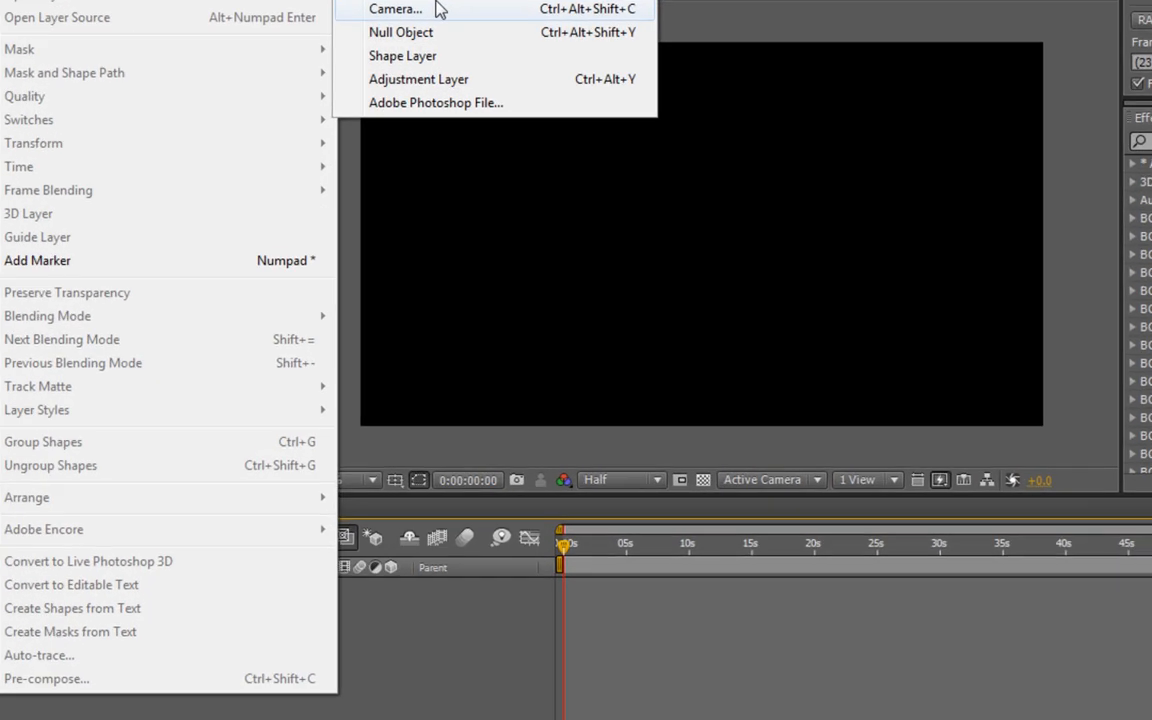
pyautogui.click(440, 9)
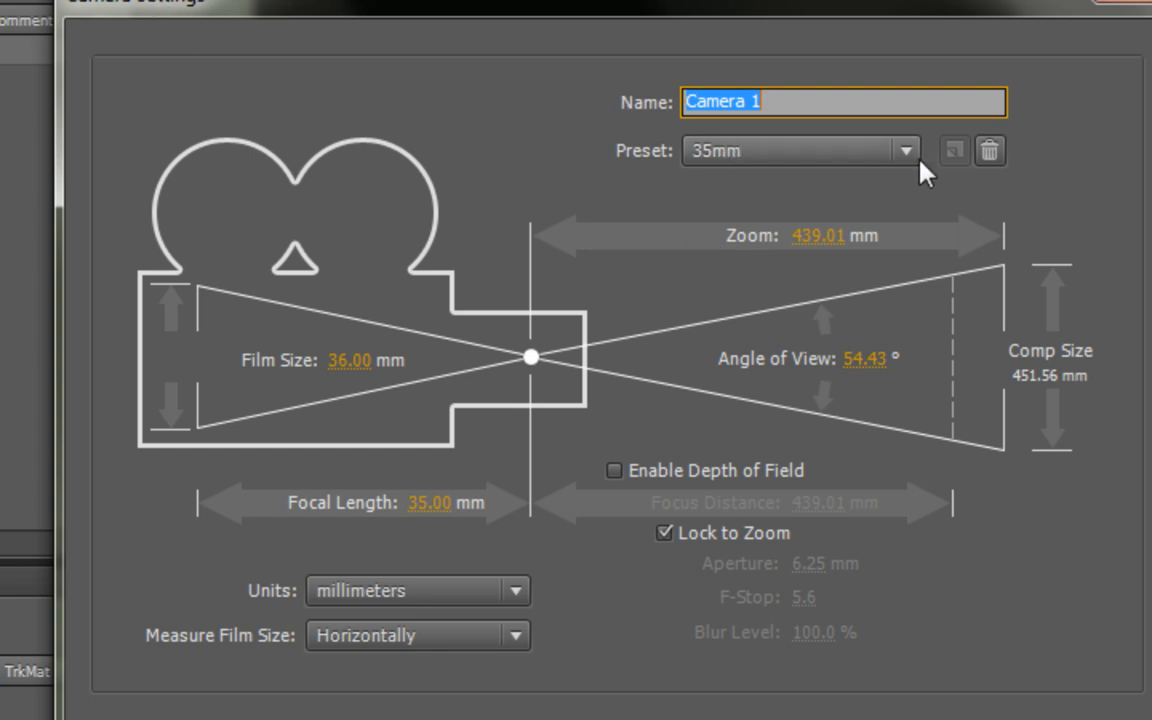
pyautogui.click(956, 714)
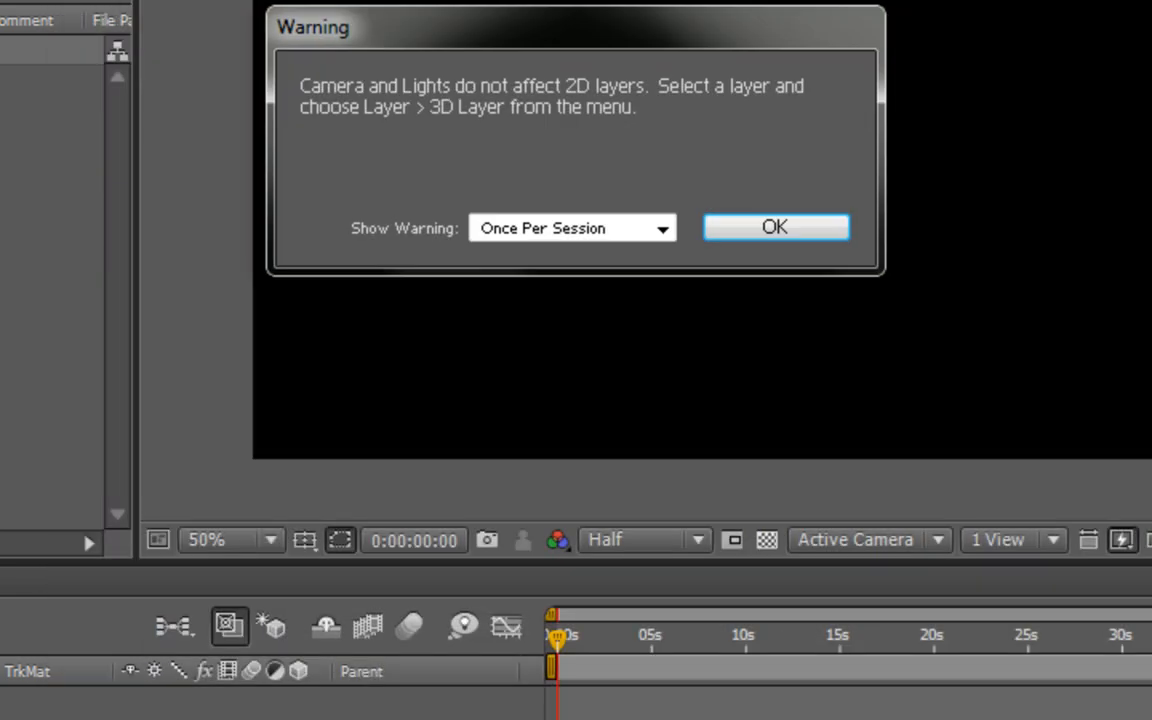
pyautogui.click(775, 238)
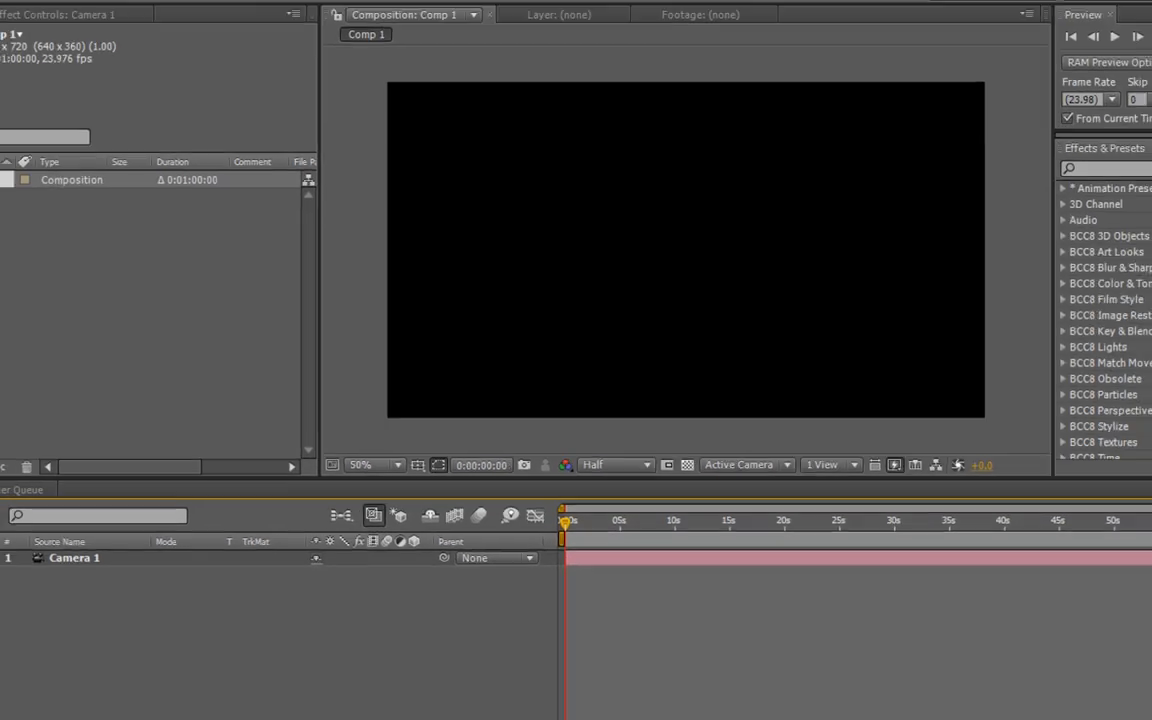
# Add a null object layer above the camera.
pyautogui.click(136, 25)
pyautogui.moveTo(154, 42)
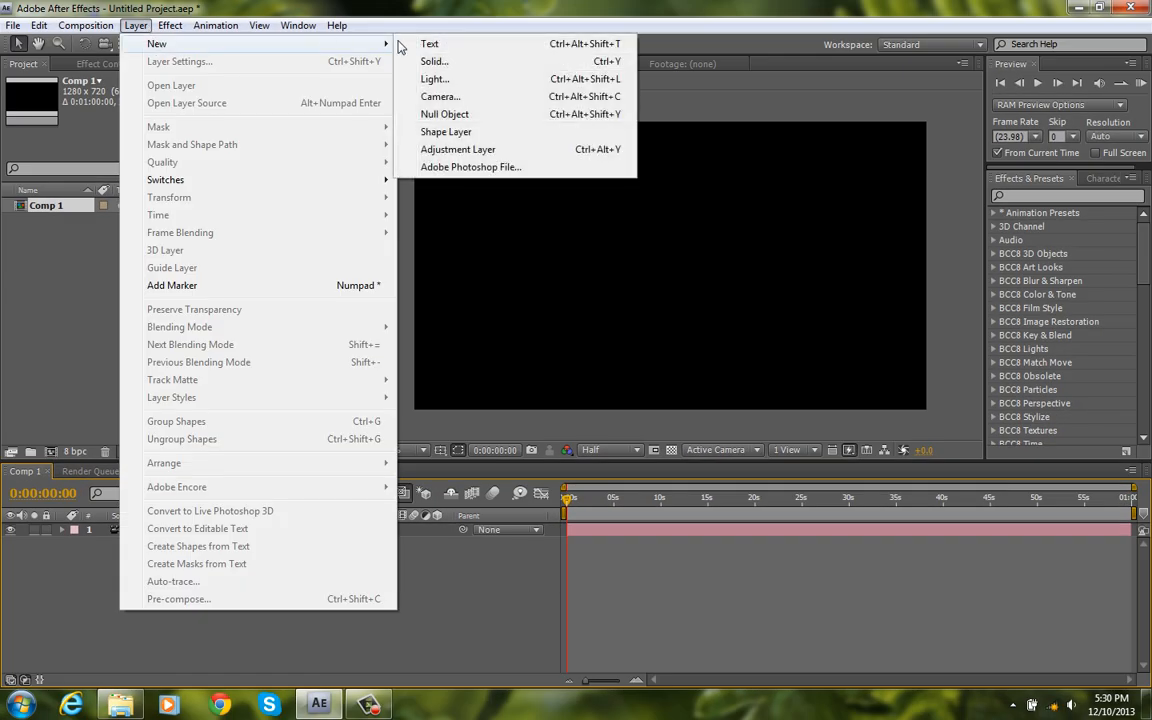
pyautogui.click(460, 113)
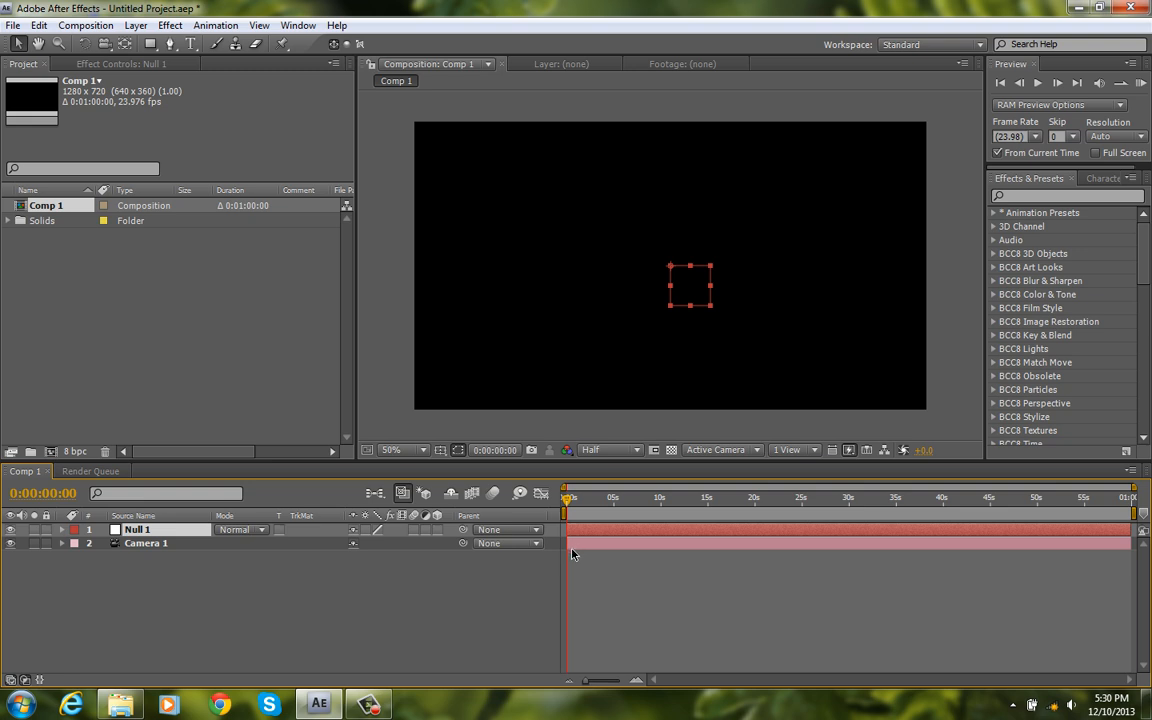
# Make the null object a 3D layer and parent the camera to it.
pyautogui.click(438, 530)
pyautogui.moveTo(463, 545); pyautogui.dragTo(181, 535)
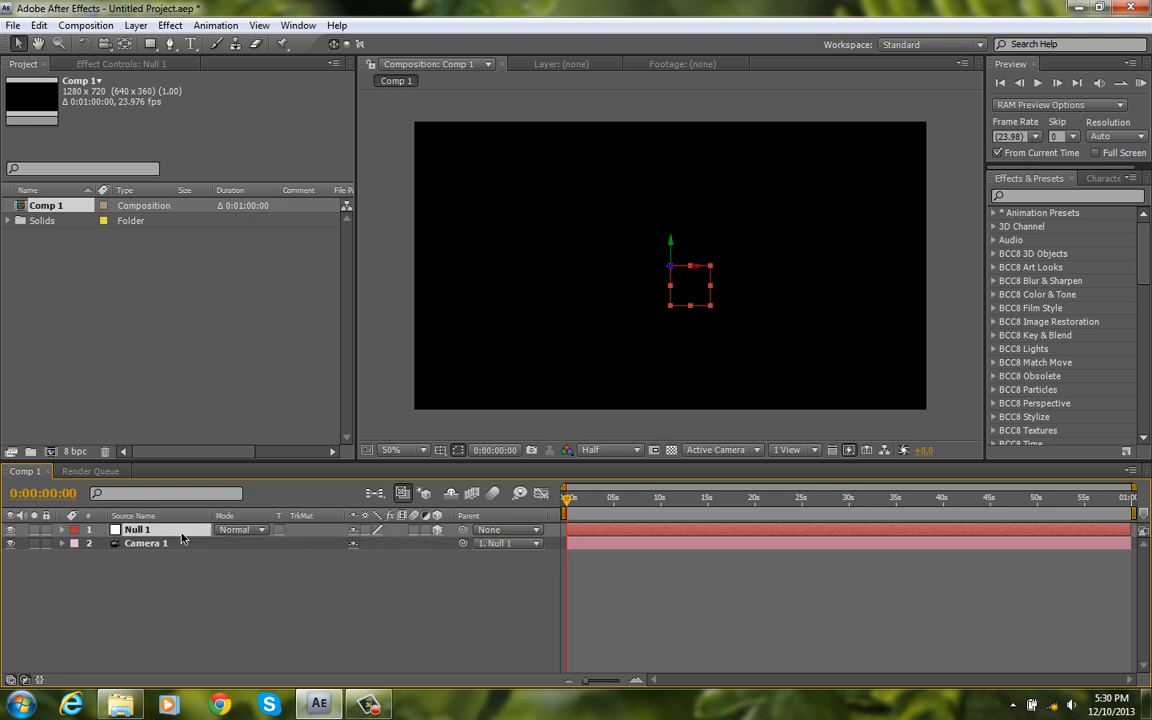
pyautogui.click(708, 601)
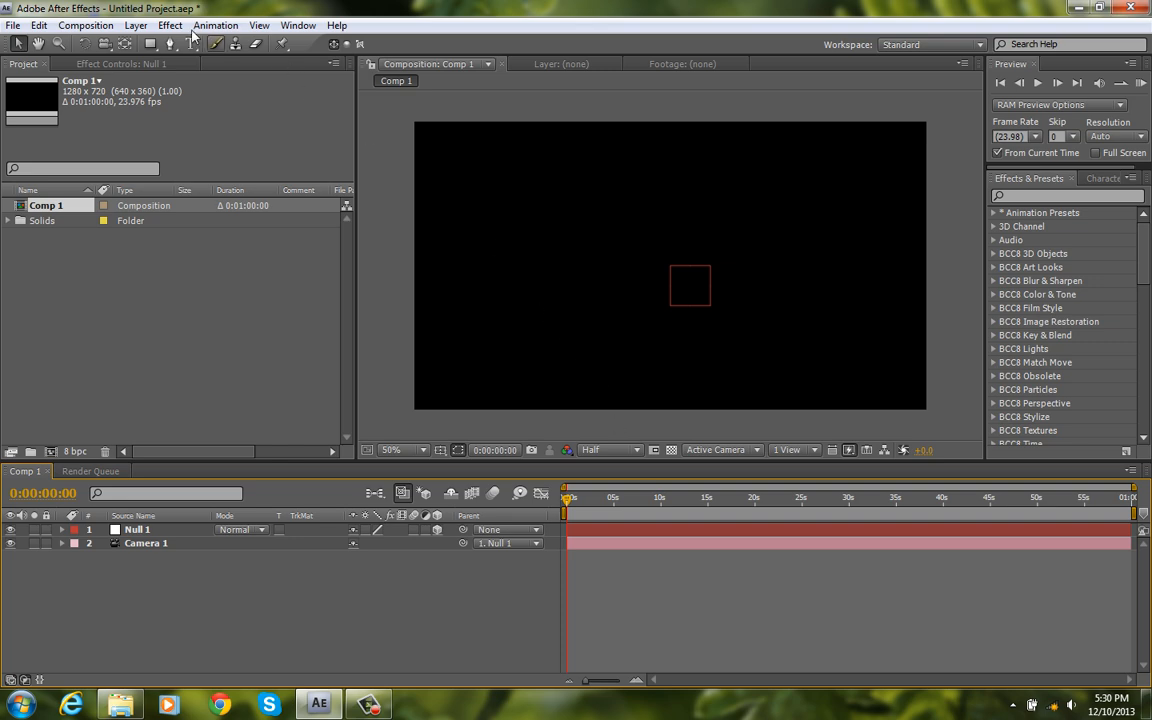
# Add a royal blue solid layer at the full 1280 x 720 composition size.
pyautogui.click(133, 26)
pyautogui.moveTo(152, 46)
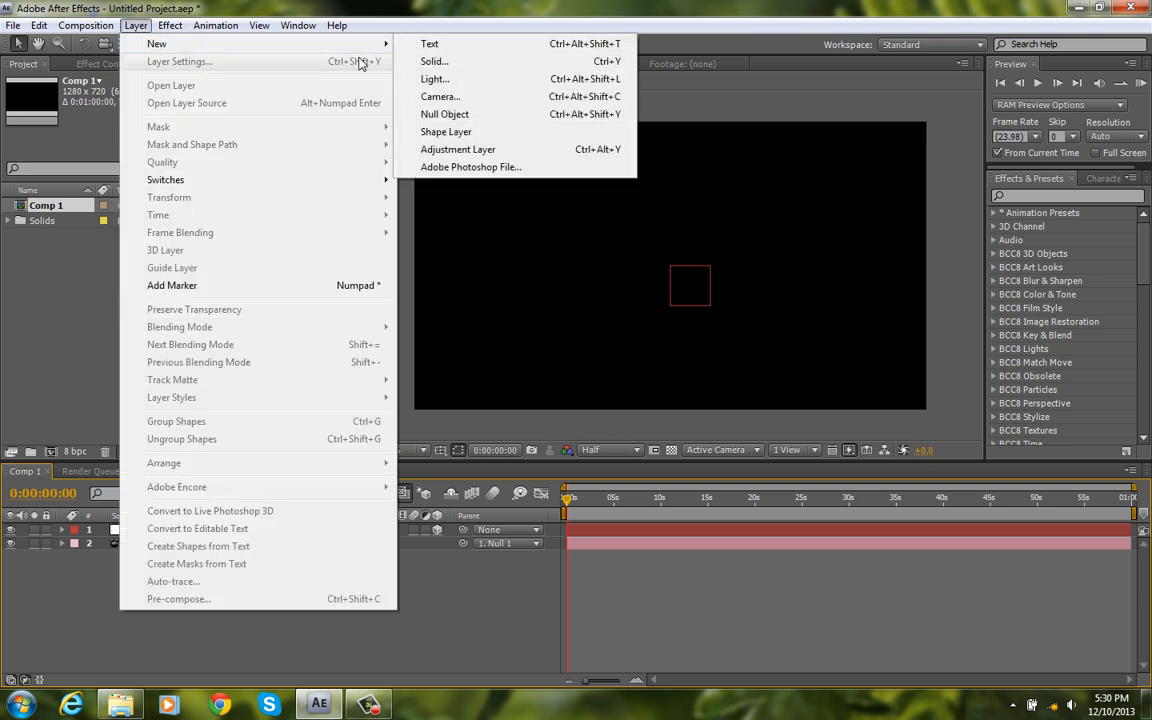
pyautogui.click(372, 62)
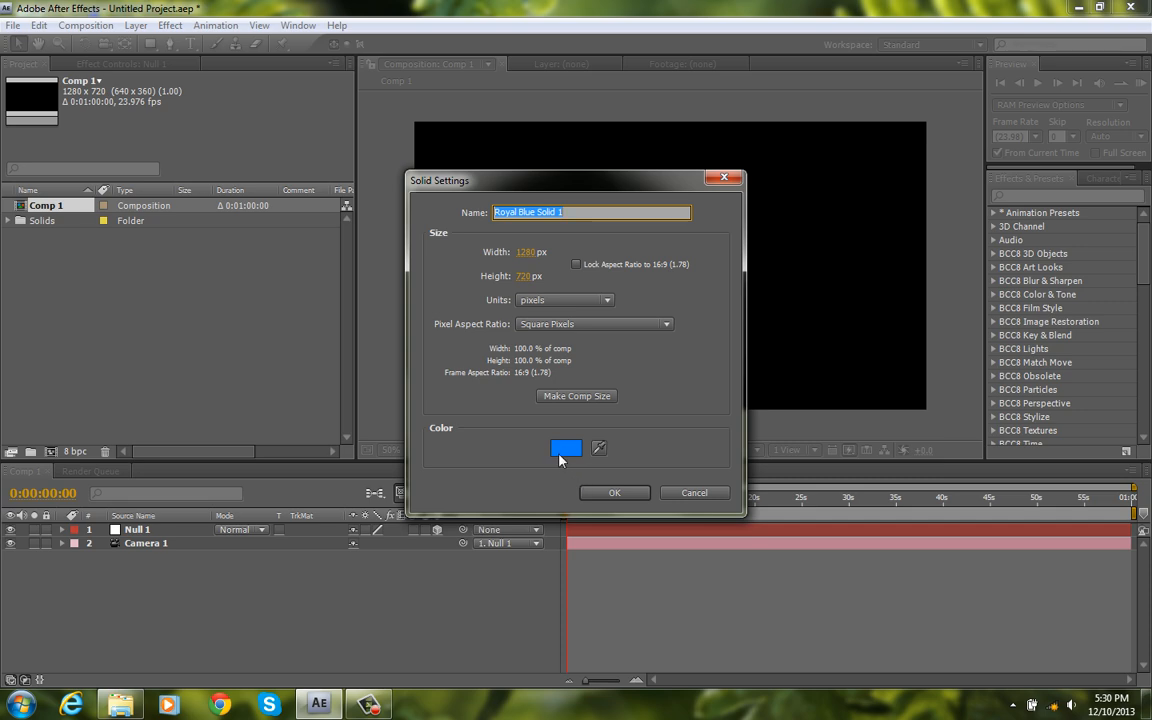
pyautogui.click(604, 493)
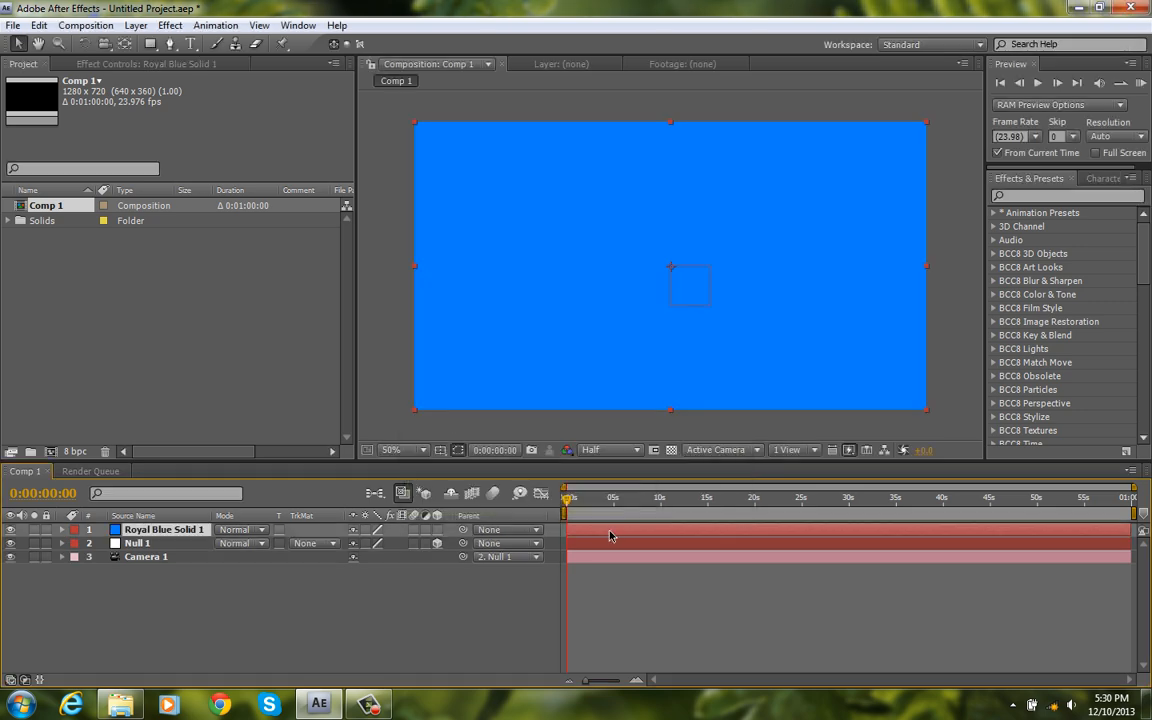
# Add a second full-size solid layer with its color set to red, FF0000.
pyautogui.click(137, 26)
pyautogui.moveTo(155, 43)
pyautogui.click(416, 59)
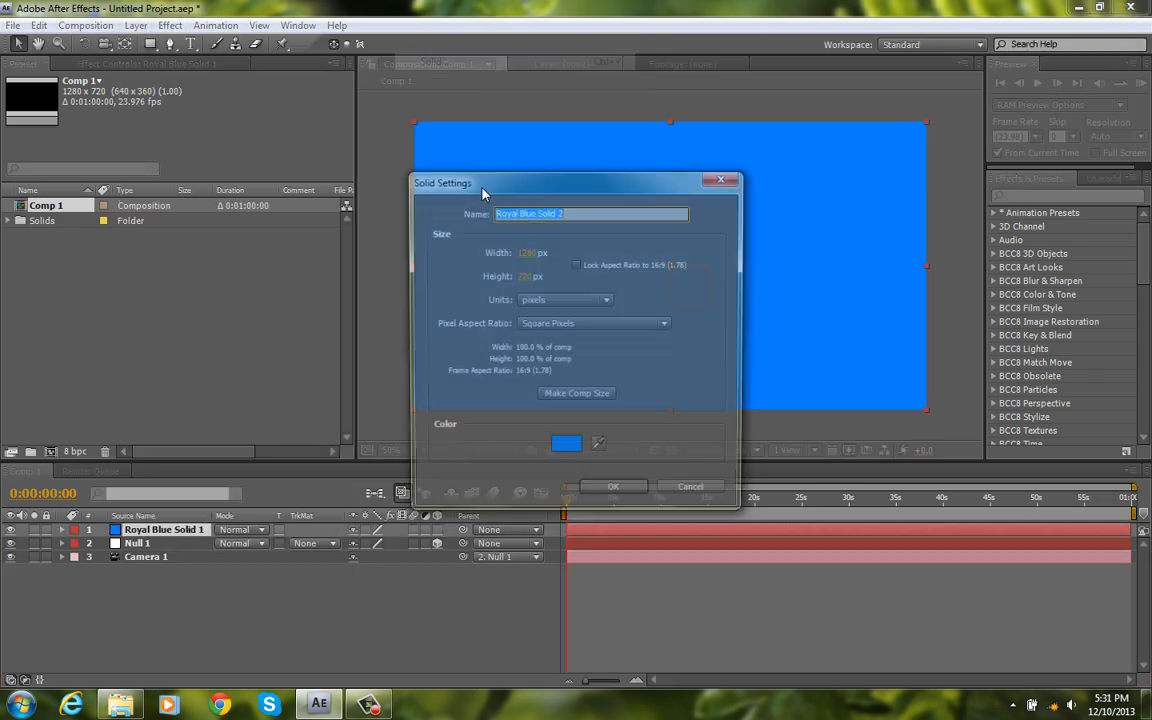
pyautogui.click(553, 450)
pyautogui.click(611, 250)
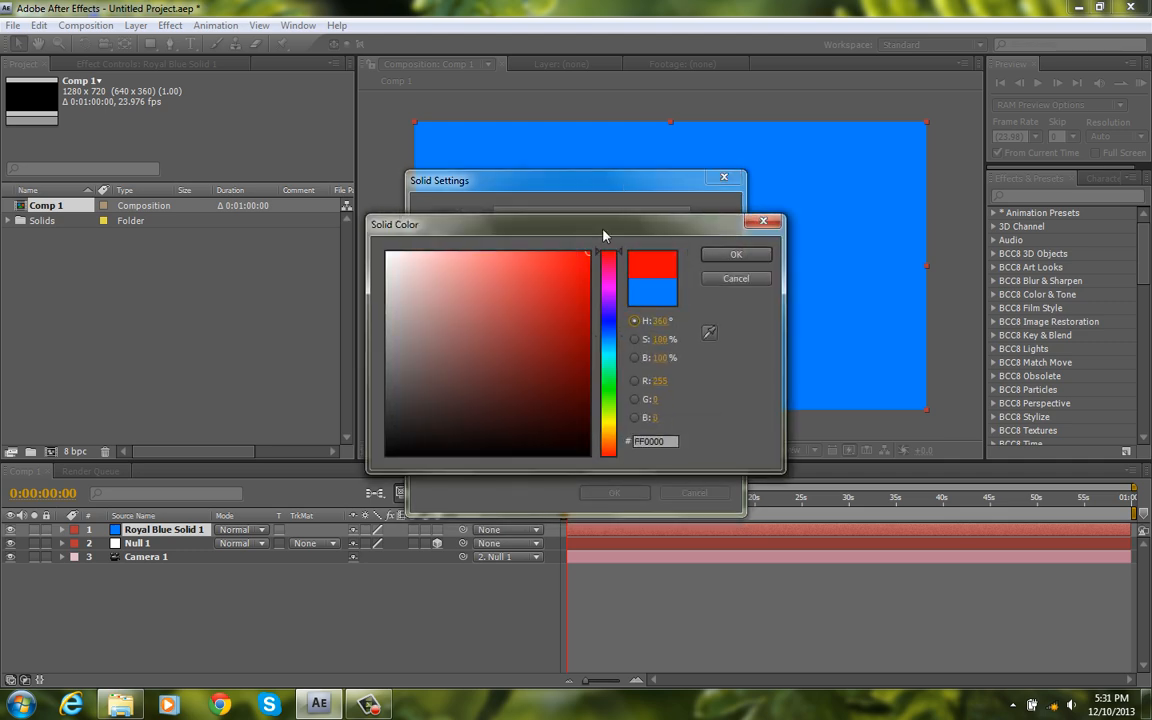
pyautogui.click(708, 255)
pyautogui.click(615, 494)
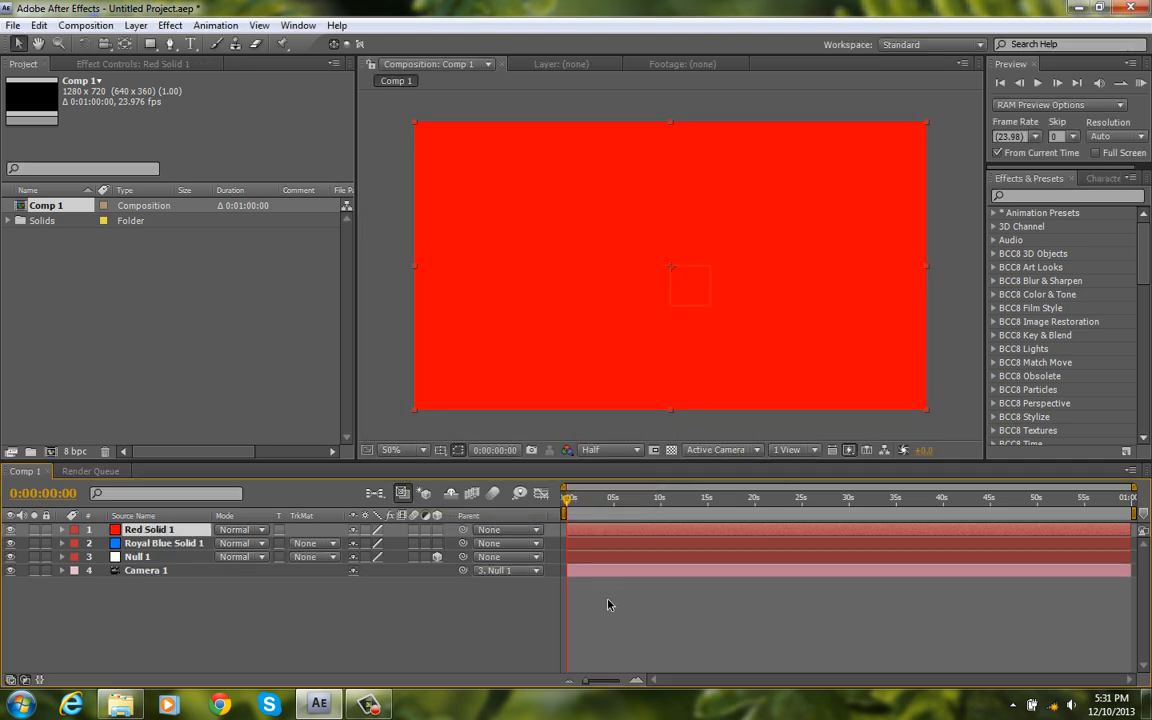
# Move the red and royal blue solids below the camera in the layer stack and make both 3D layers.
pyautogui.click(144, 544)
pyautogui.keyDown('shift'); pyautogui.click(147, 533); pyautogui.keyUp('shift')
pyautogui.moveTo(152, 545); pyautogui.dragTo(156, 585)
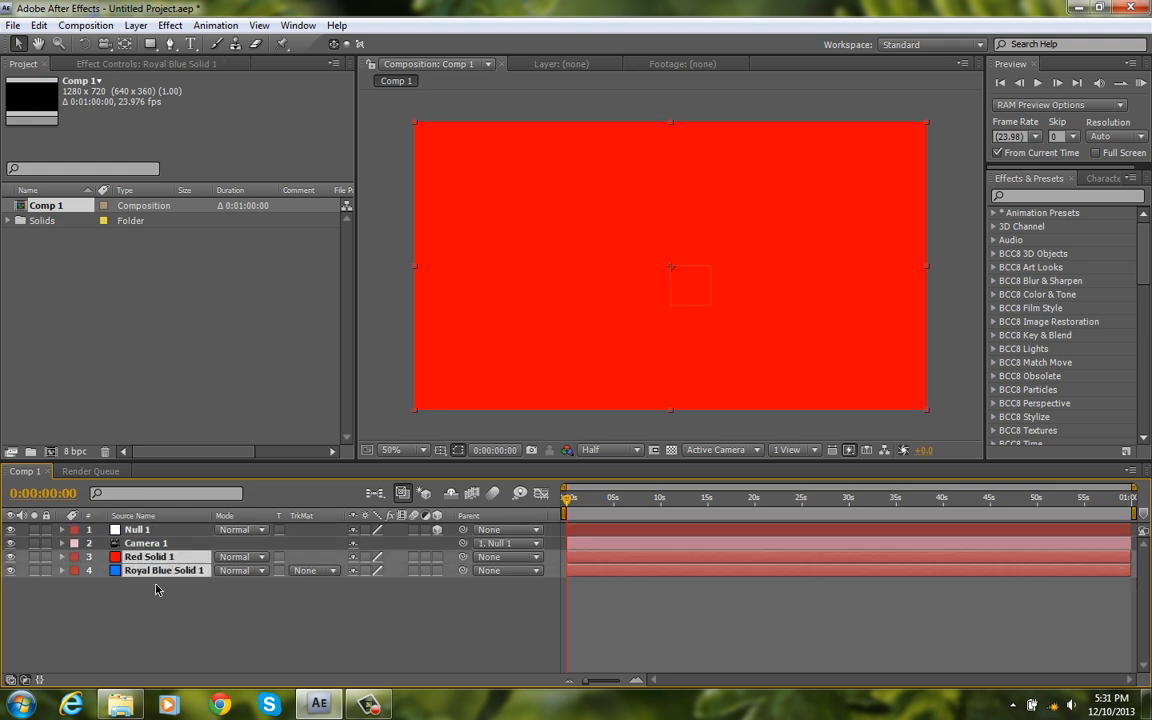
pyautogui.click(532, 590)
pyautogui.click(438, 559)
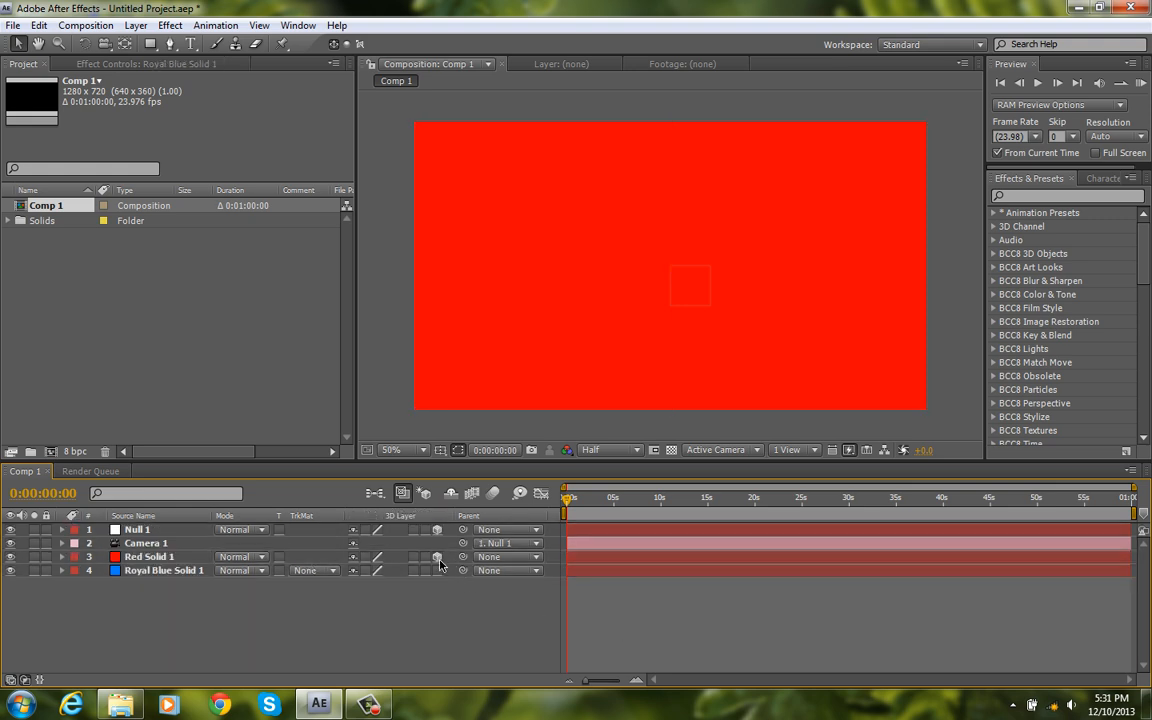
pyautogui.click(439, 570)
# Add a rectangular mask covering the whole red solid with the Rectangle tool, then return to the Selection tool.
pyautogui.click(172, 557)
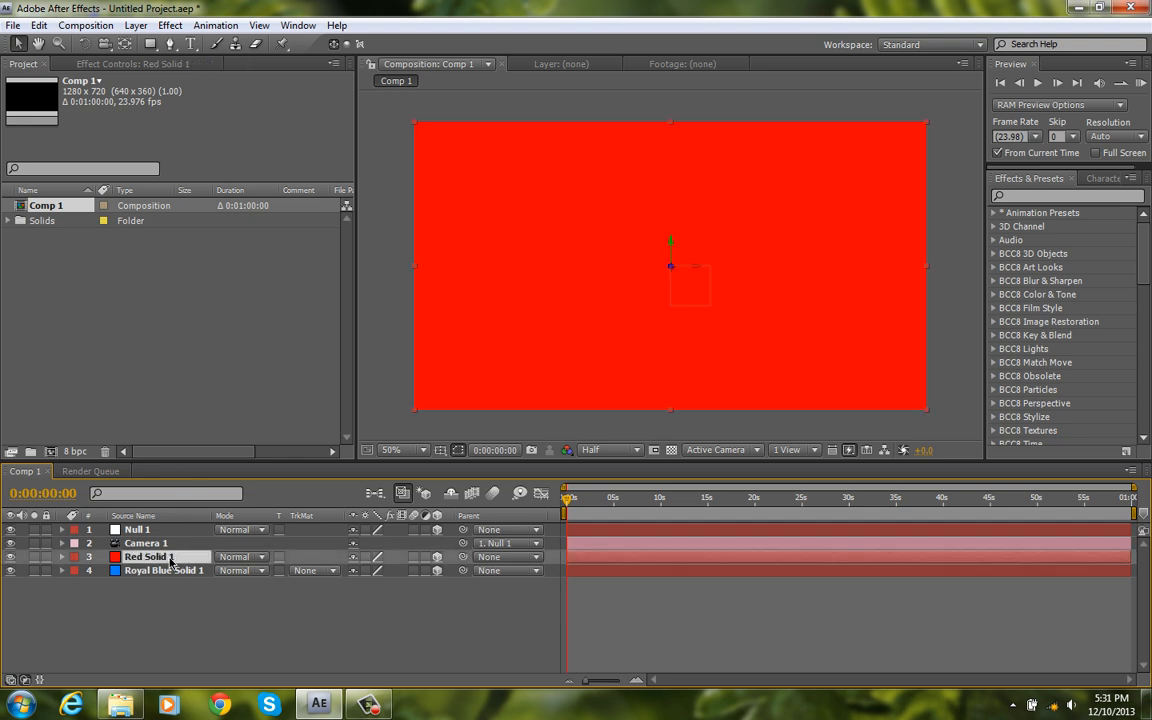
pyautogui.click(149, 45)
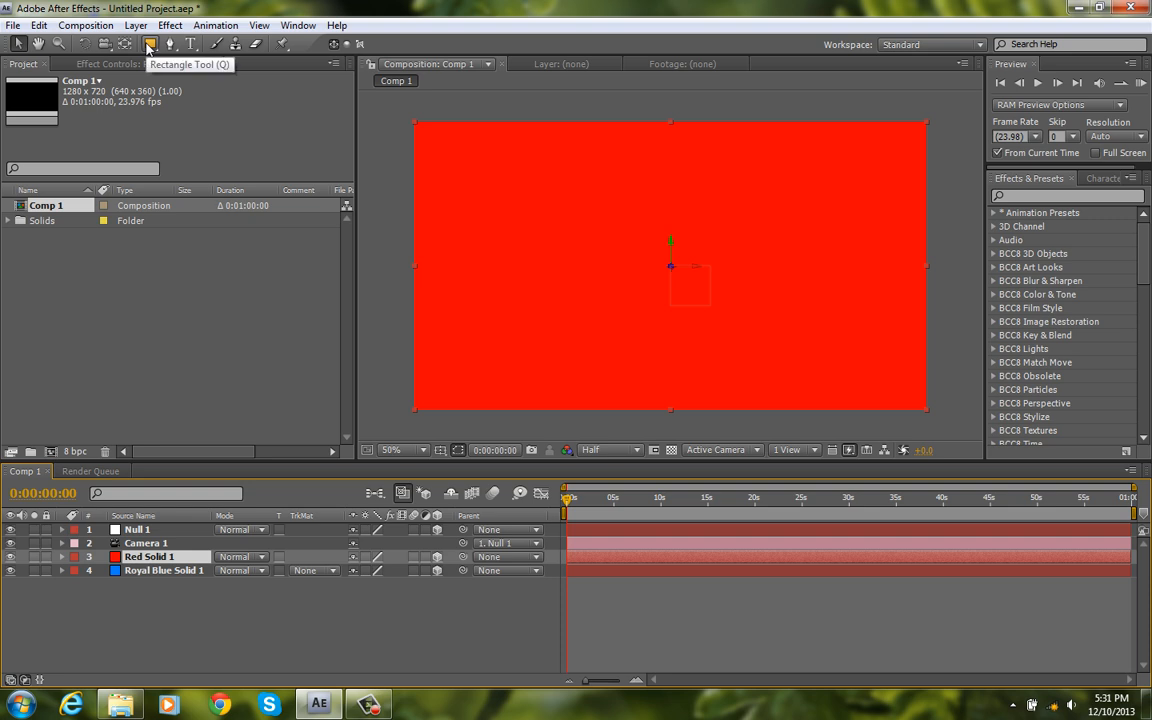
pyautogui.press('q')
pyautogui.press('q')
pyautogui.press('q')
pyautogui.press('q')
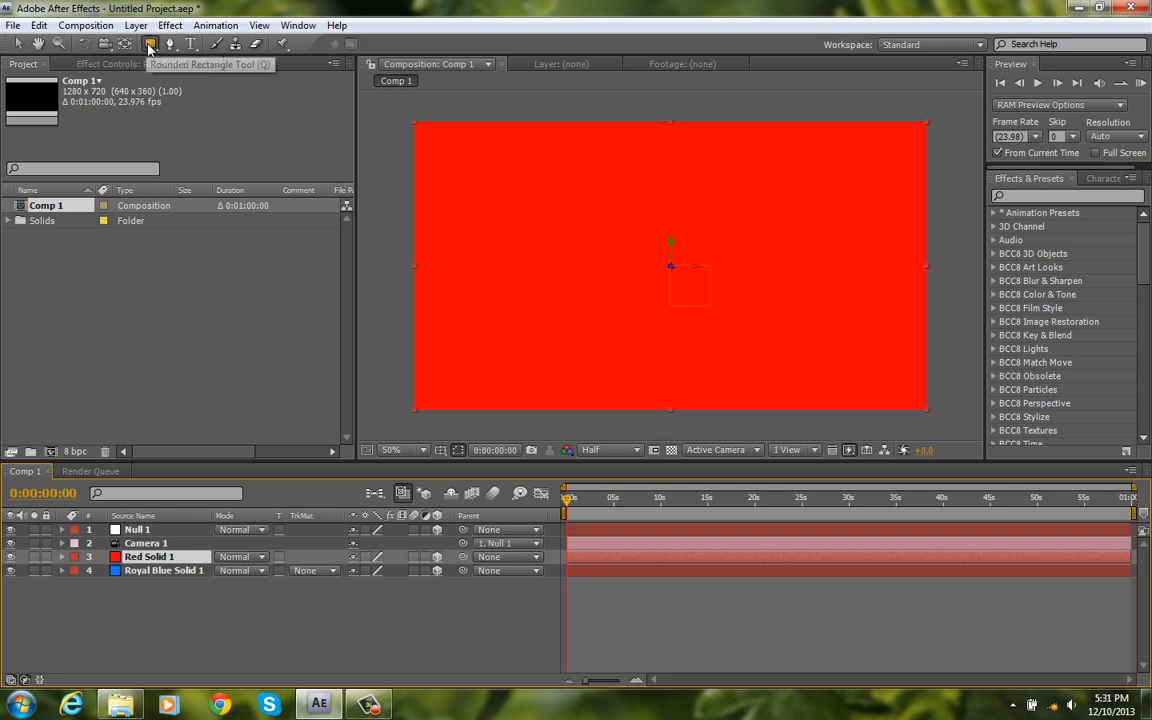
pyautogui.press('q')
pyautogui.press('q')
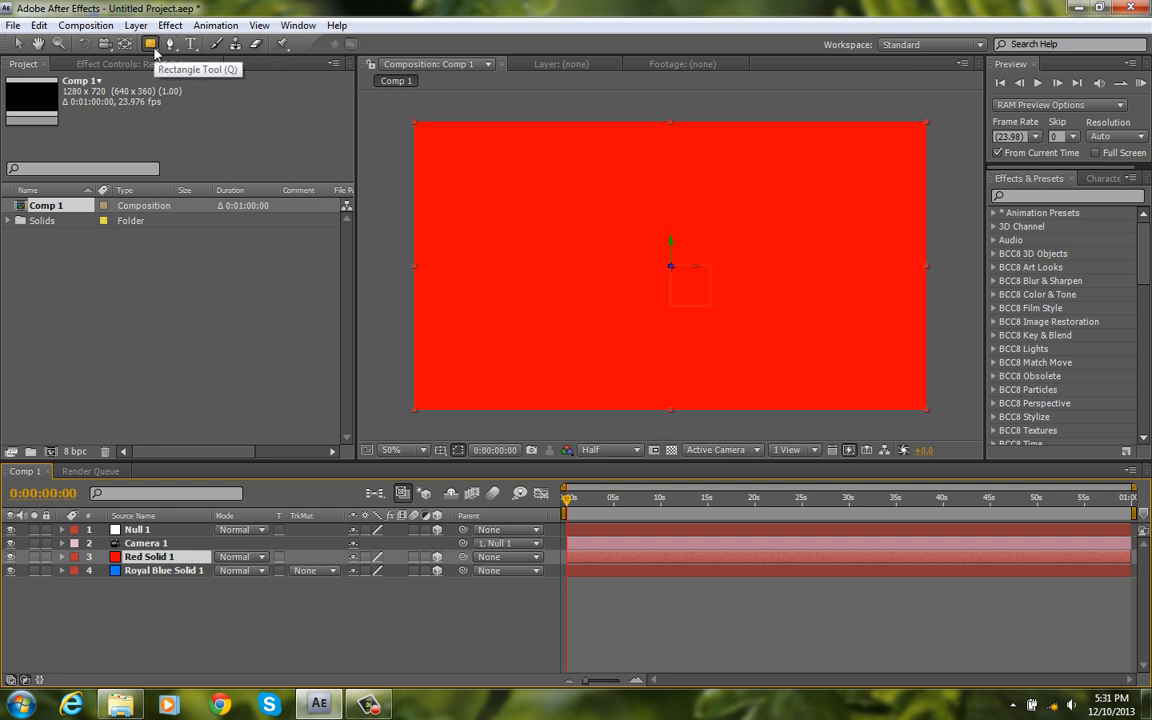
pyautogui.doubleClick(152, 45)
pyautogui.press('v')
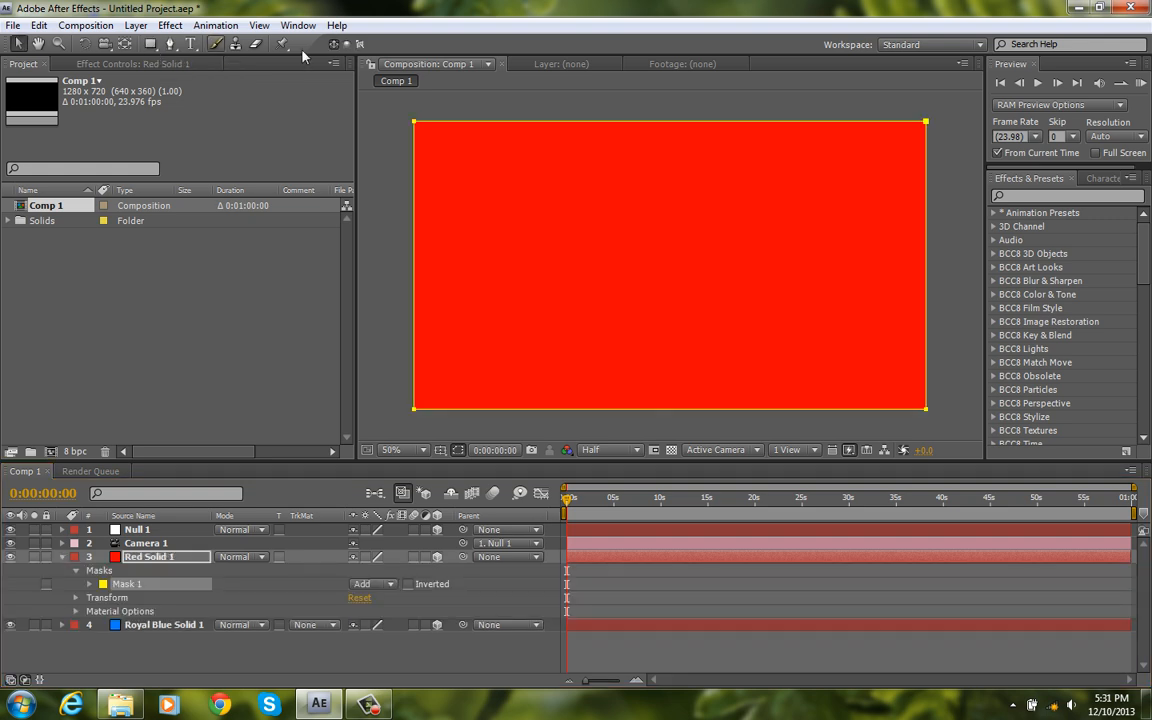
# Shrink the red solid's mask to a nearly square rectangle and center it in the frame.
pyautogui.click(927, 124)
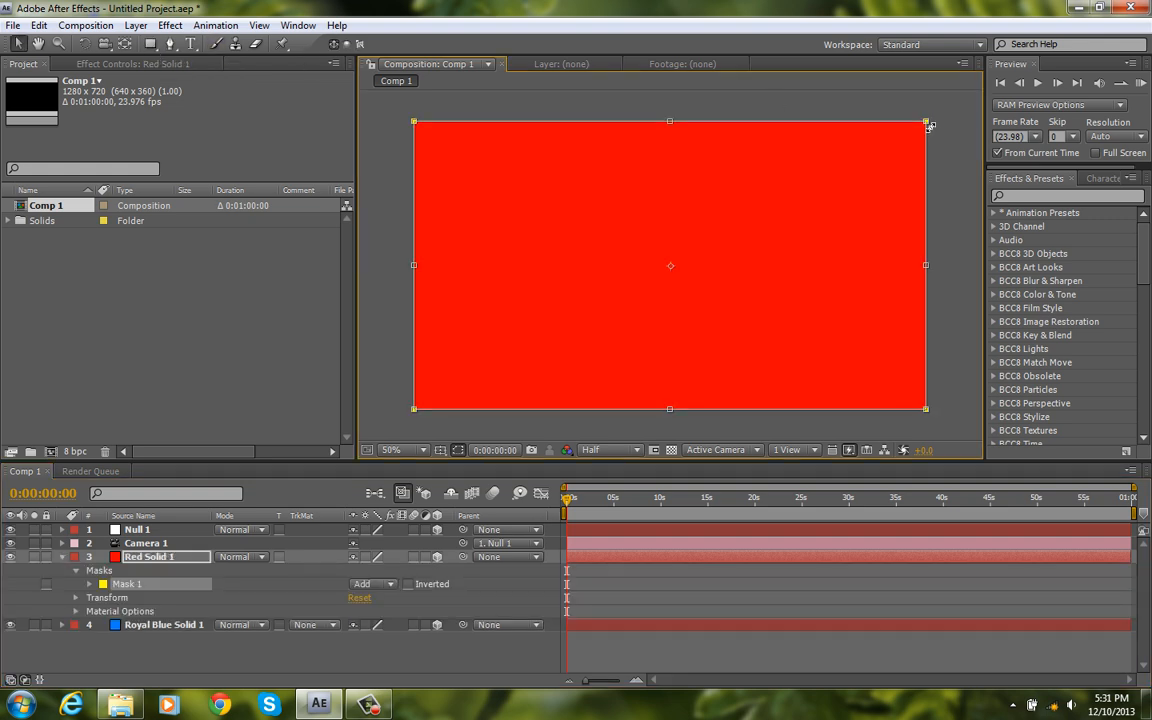
pyautogui.moveTo(929, 125); pyautogui.dragTo(651, 250)
pyautogui.moveTo(597, 307); pyautogui.dragTo(727, 297)
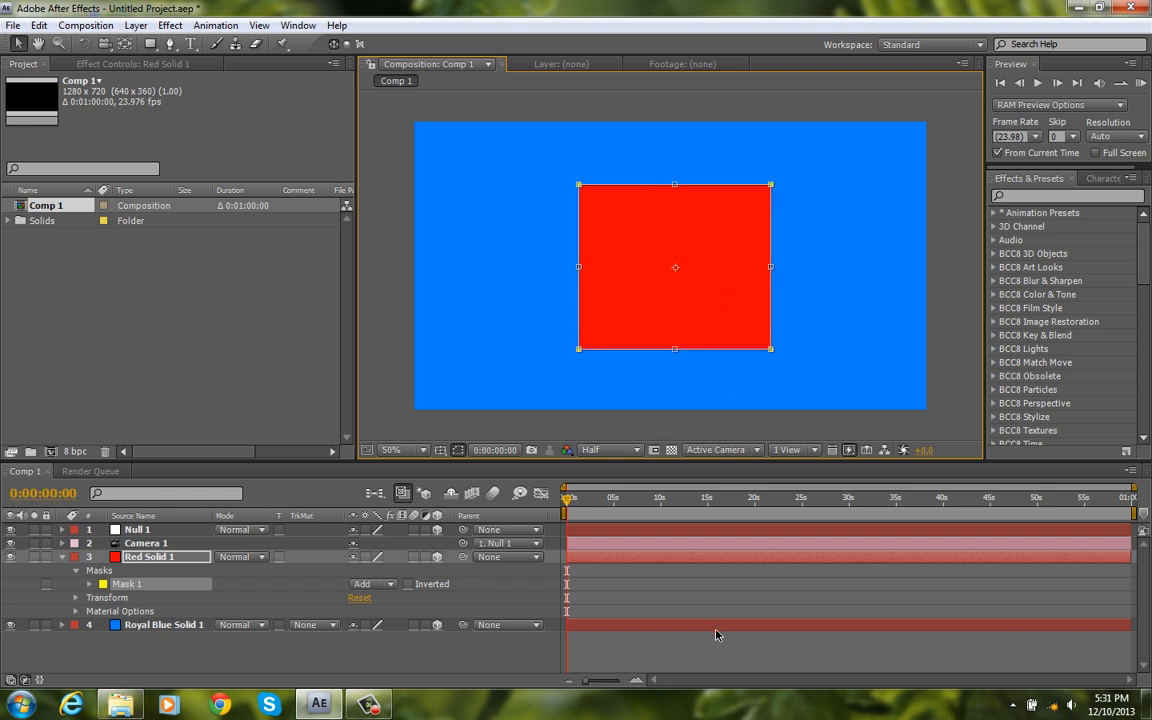
pyautogui.click(684, 573)
# Copy the red solid's mask and paste it onto the royal blue solid.
pyautogui.click(165, 556)
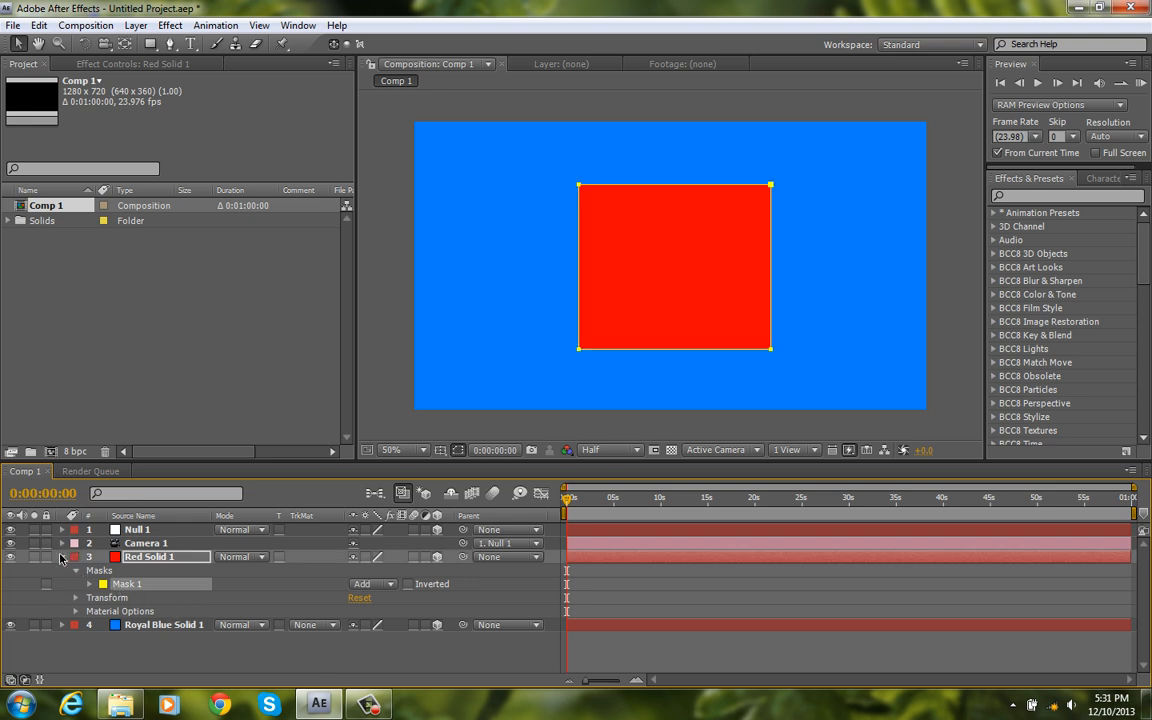
pyautogui.click(63, 557)
pyautogui.click(76, 571)
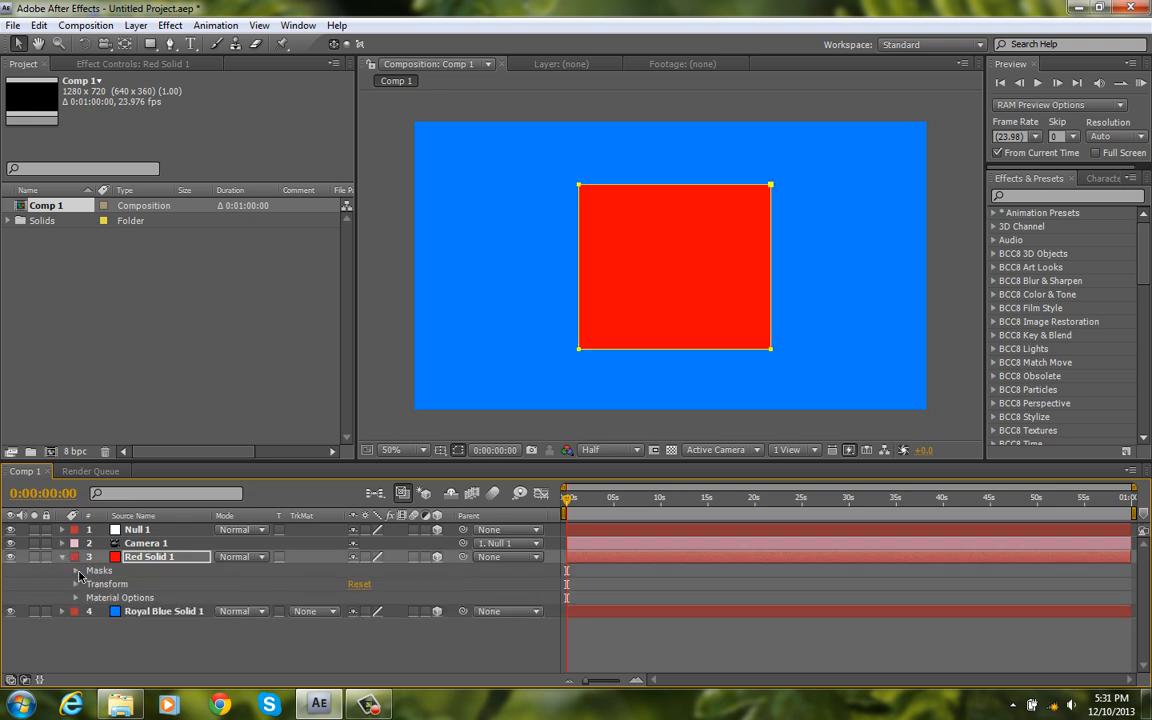
pyautogui.click(76, 571)
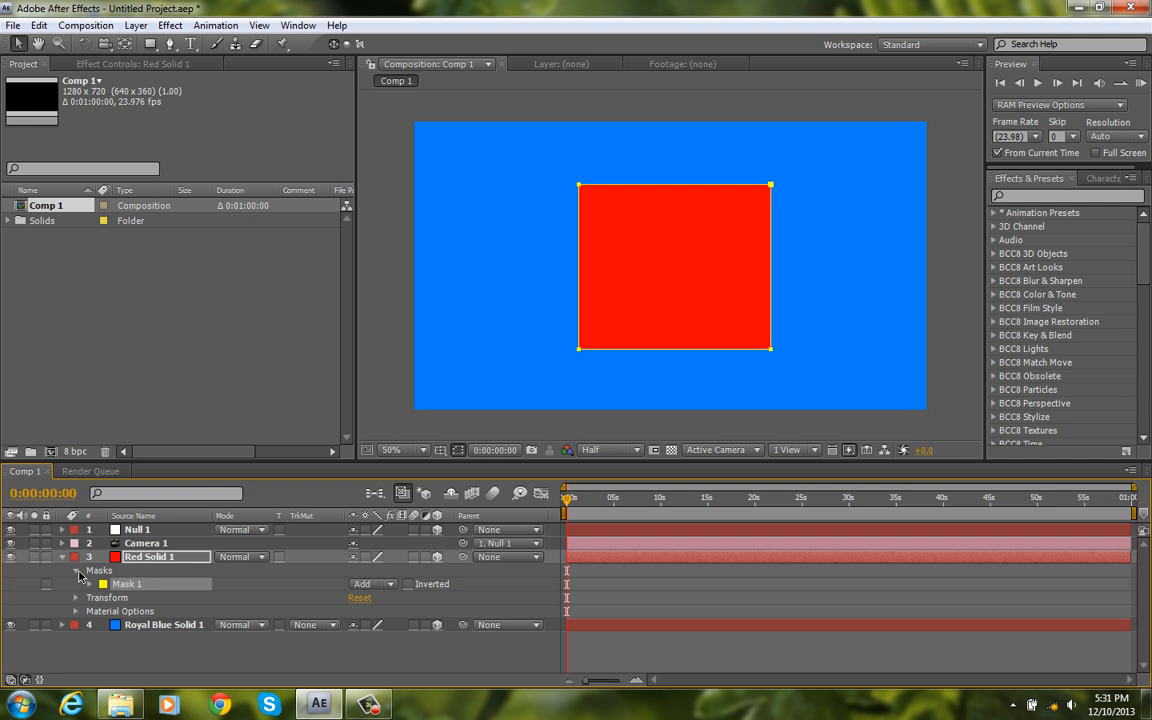
pyautogui.click(185, 625)
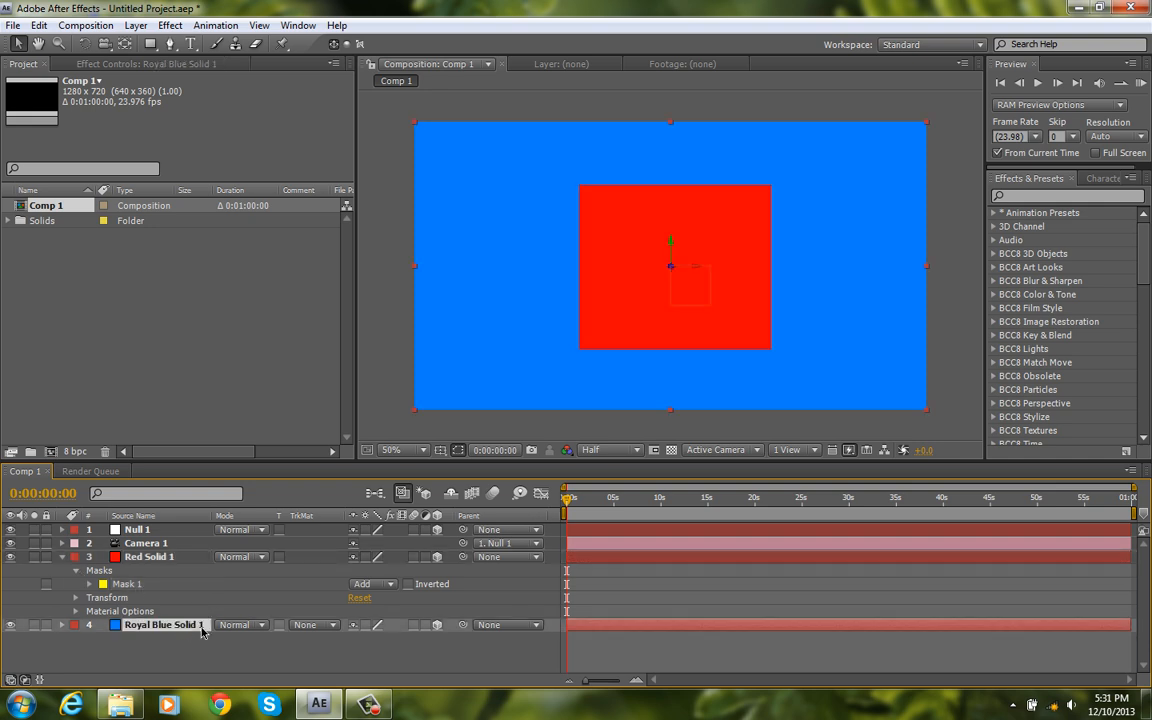
pyautogui.hotkey('ctrl', 'v')
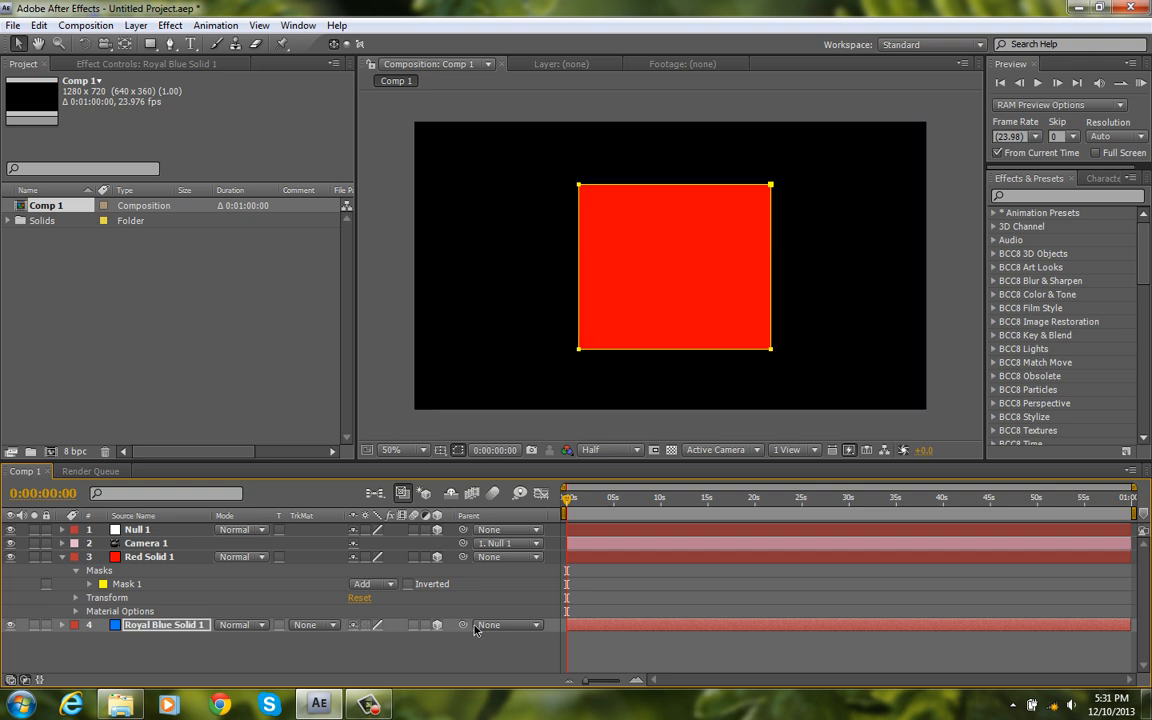
pyautogui.click(630, 638)
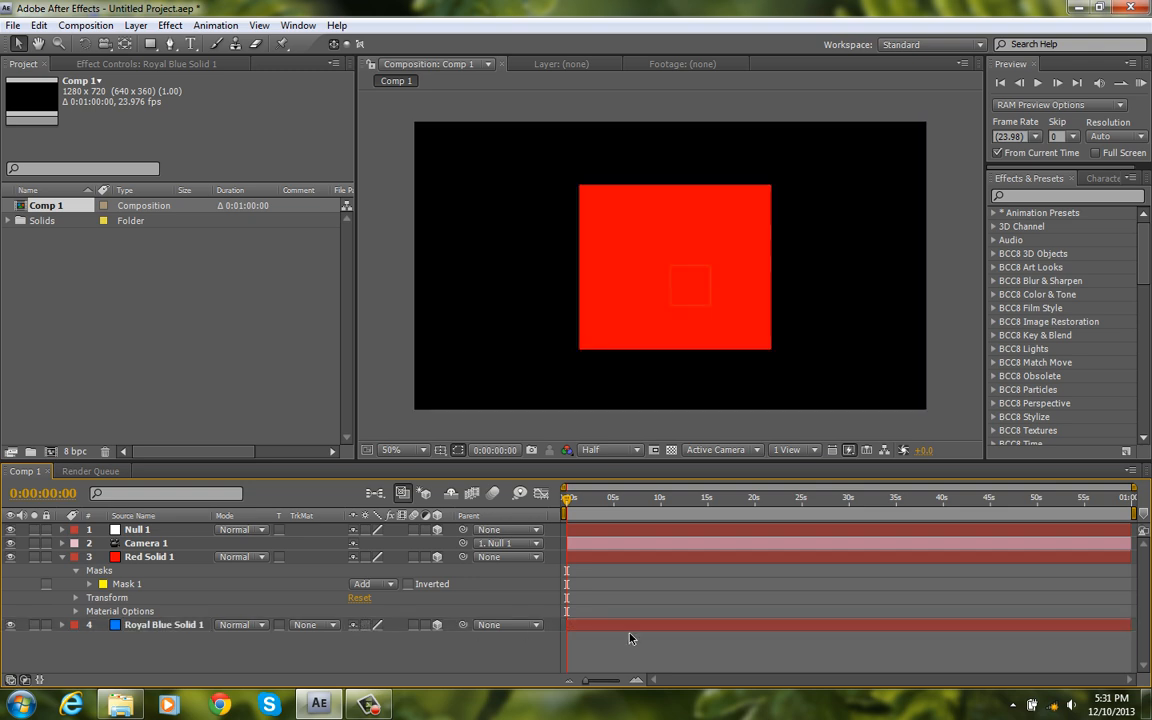
# Duplicate the red solid and the royal blue solid once each, giving four masked panel layers.
pyautogui.click(61, 557)
pyautogui.click(145, 557)
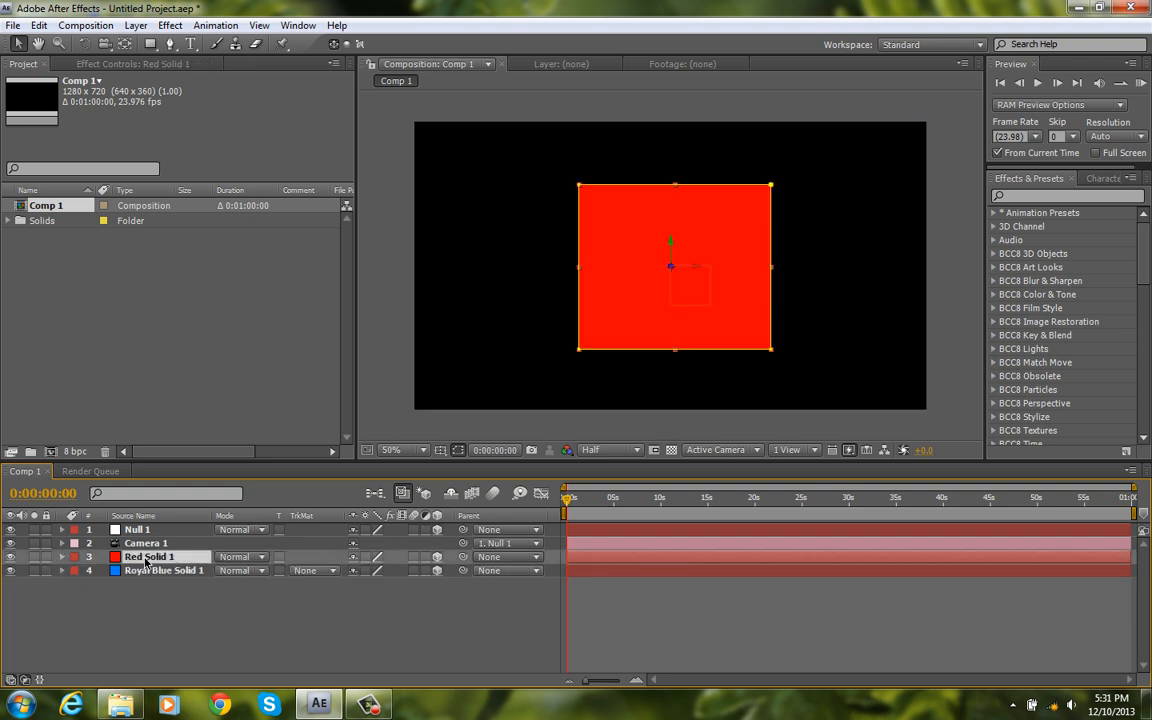
pyautogui.hotkey('ctrl', 'd')
pyautogui.click(160, 584)
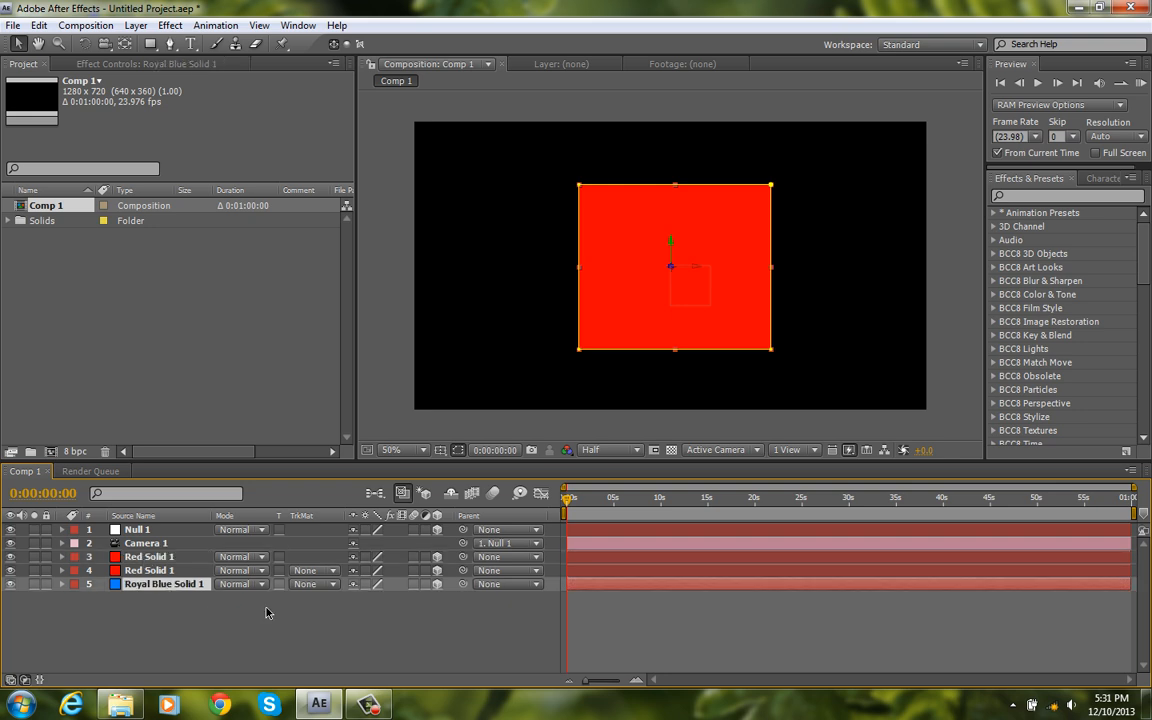
pyautogui.hotkey('ctrl', 'd')
pyautogui.click(693, 627)
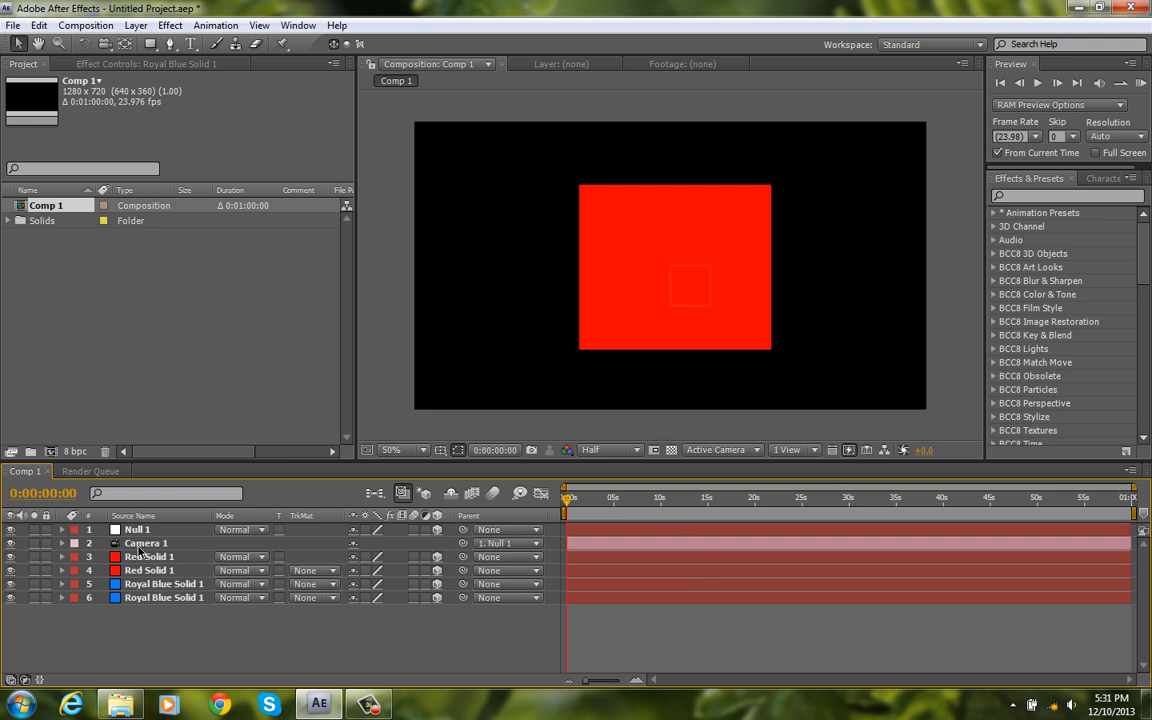
# Try moving Null 1 along X to a position of 668 to shift the camera, and collapse its properties.
pyautogui.click(62, 529)
pyautogui.click(77, 543)
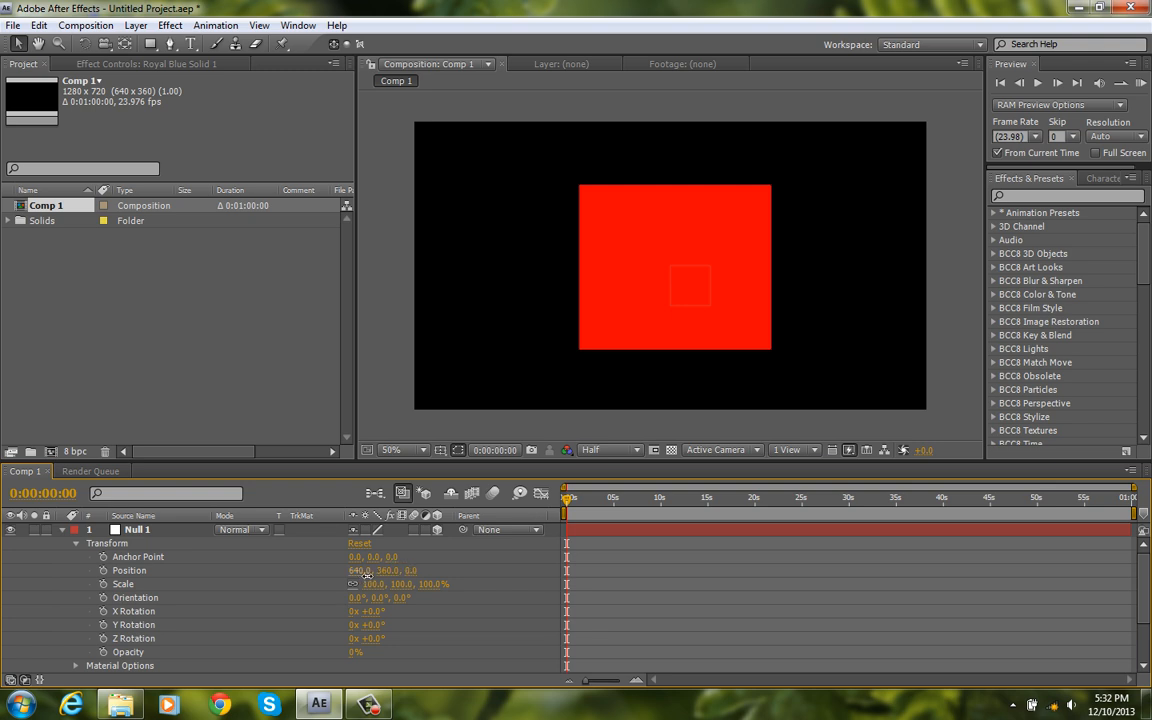
pyautogui.moveTo(358, 570)
pyautogui.mouseDown()
pyautogui.moveTo(666, 575)
pyautogui.moveTo(176, 575)
pyautogui.moveTo(810, 576)
pyautogui.moveTo(560, 600)
pyautogui.moveTo(702, 596)
pyautogui.moveTo(143, 625)
pyautogui.moveTo(418, 611)
pyautogui.mouseUp()
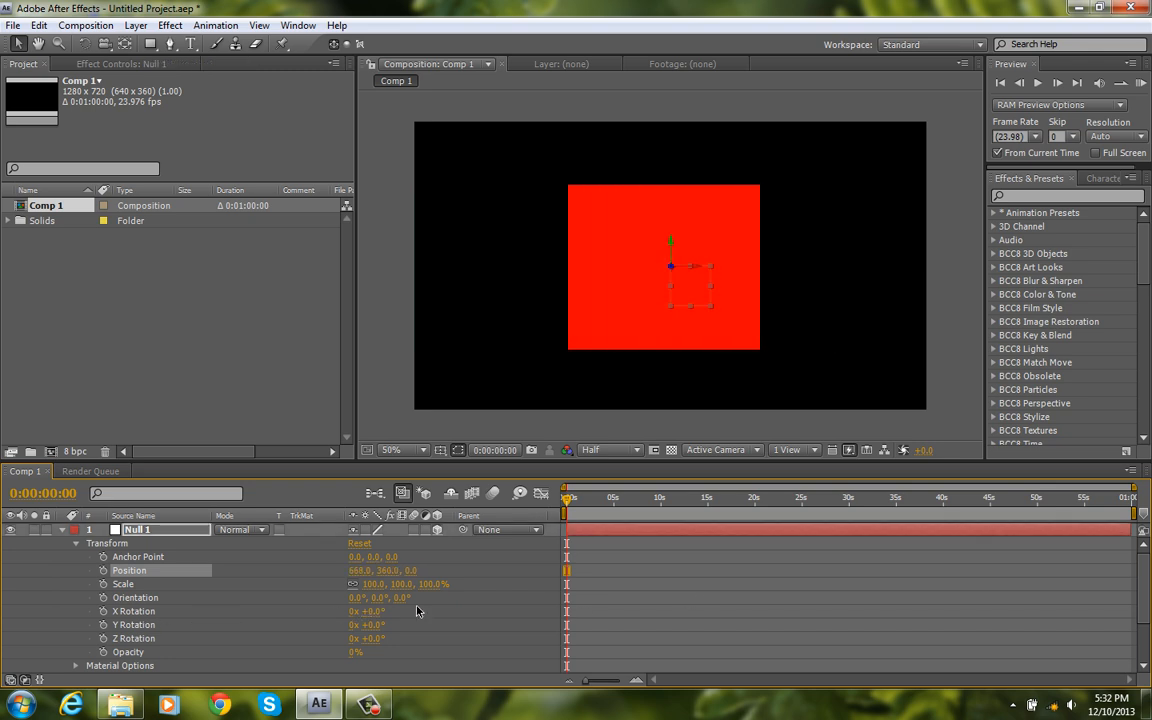
pyautogui.click(62, 529)
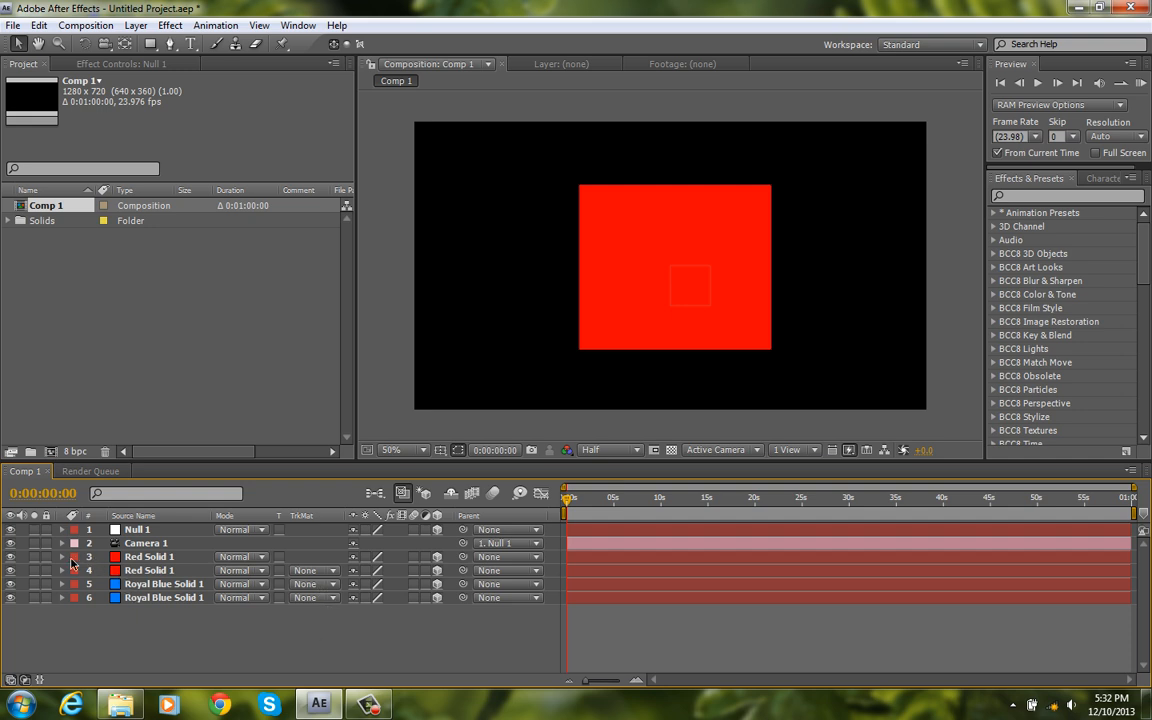
# Examine the transform properties of the four solid layers, and deselect them.
pyautogui.click(140, 557)
pyautogui.keyDown('shift'); pyautogui.click(154, 600); pyautogui.keyUp('shift')
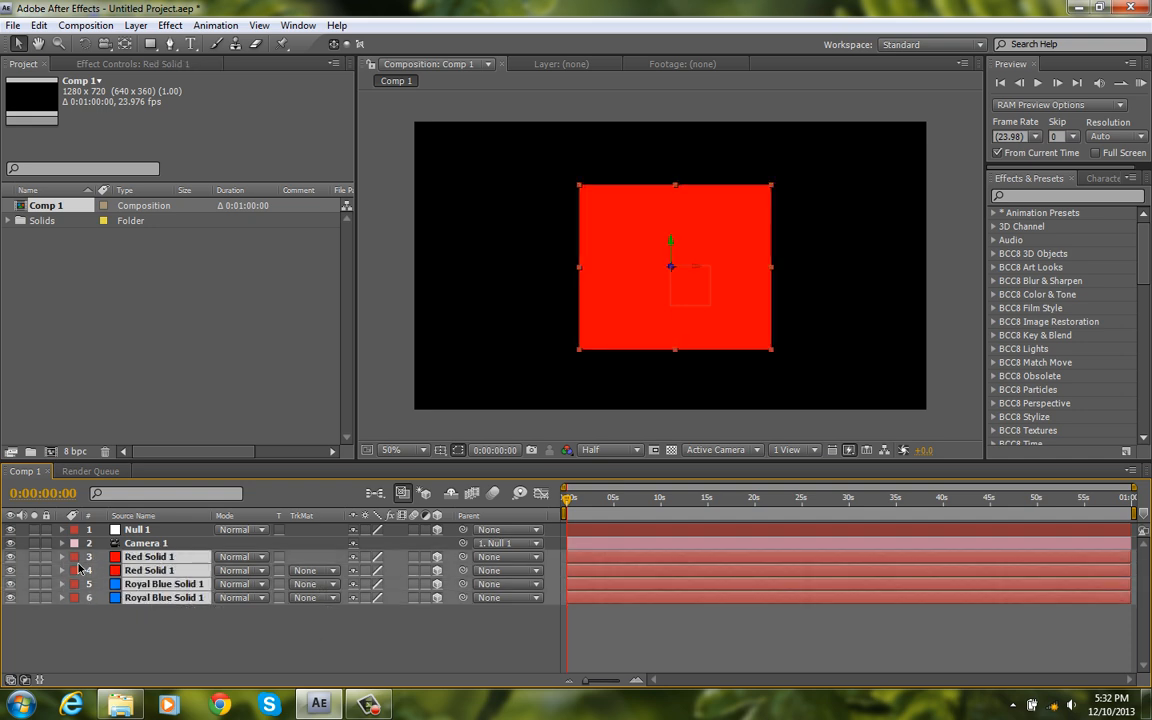
pyautogui.click(62, 557)
pyautogui.click(77, 585)
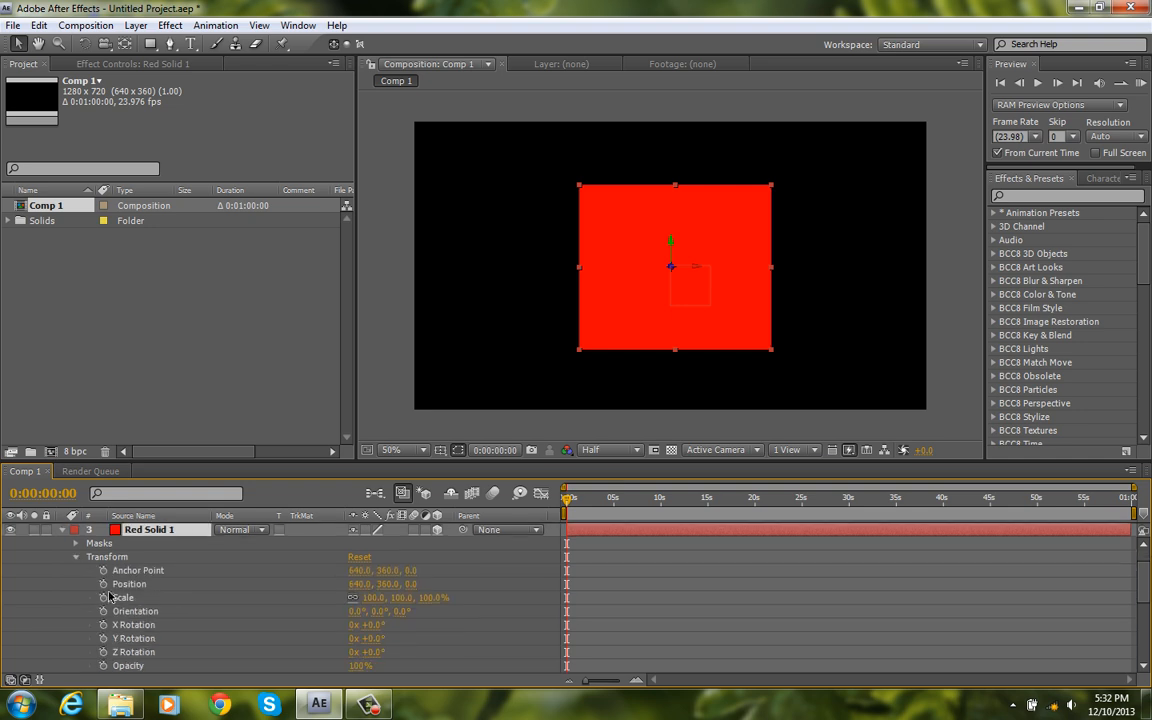
pyautogui.scroll(-1, 352, 581)
pyautogui.scroll(1, 388, 571)
pyautogui.scroll(1, 66, 536)
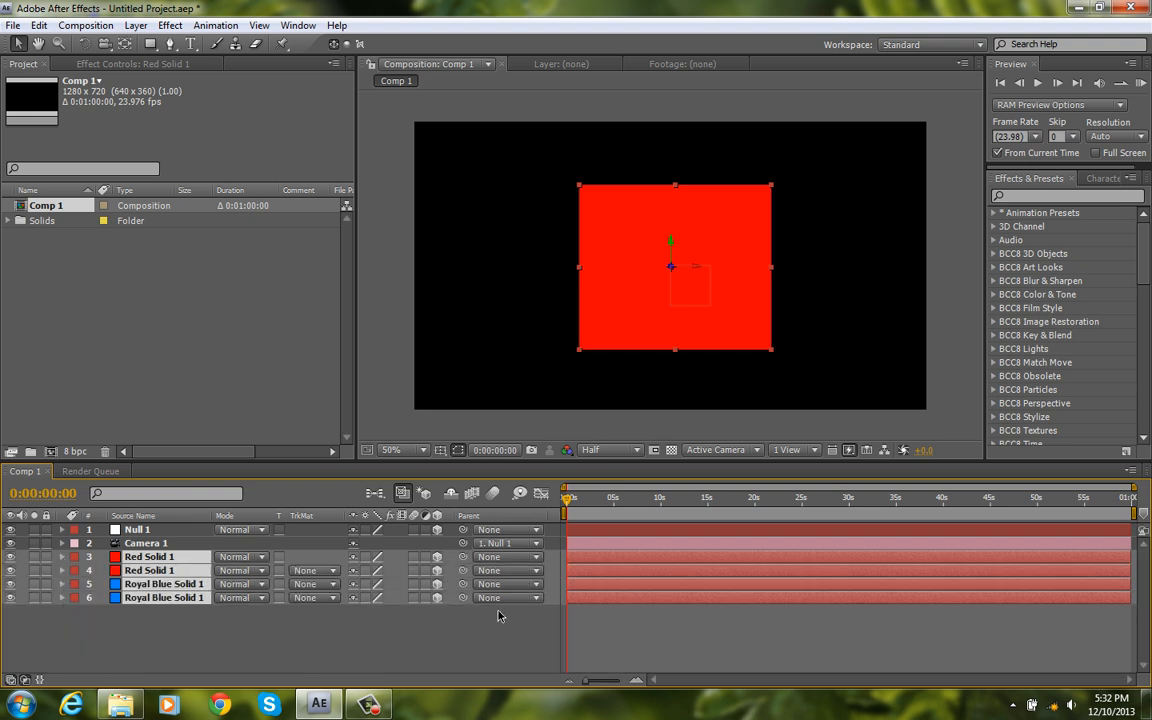
pyautogui.click(496, 609)
# Try pushing the upper royal blue solid back along its Z axis, behind the red solids.
pyautogui.click(176, 585)
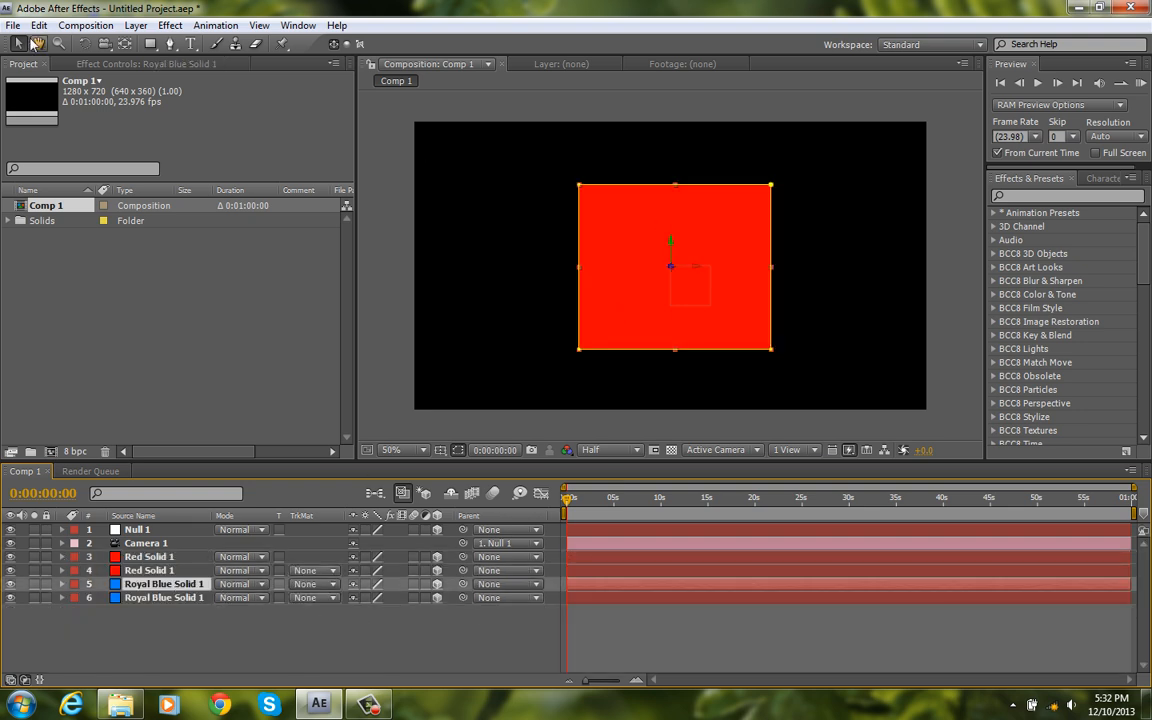
pyautogui.click(671, 270)
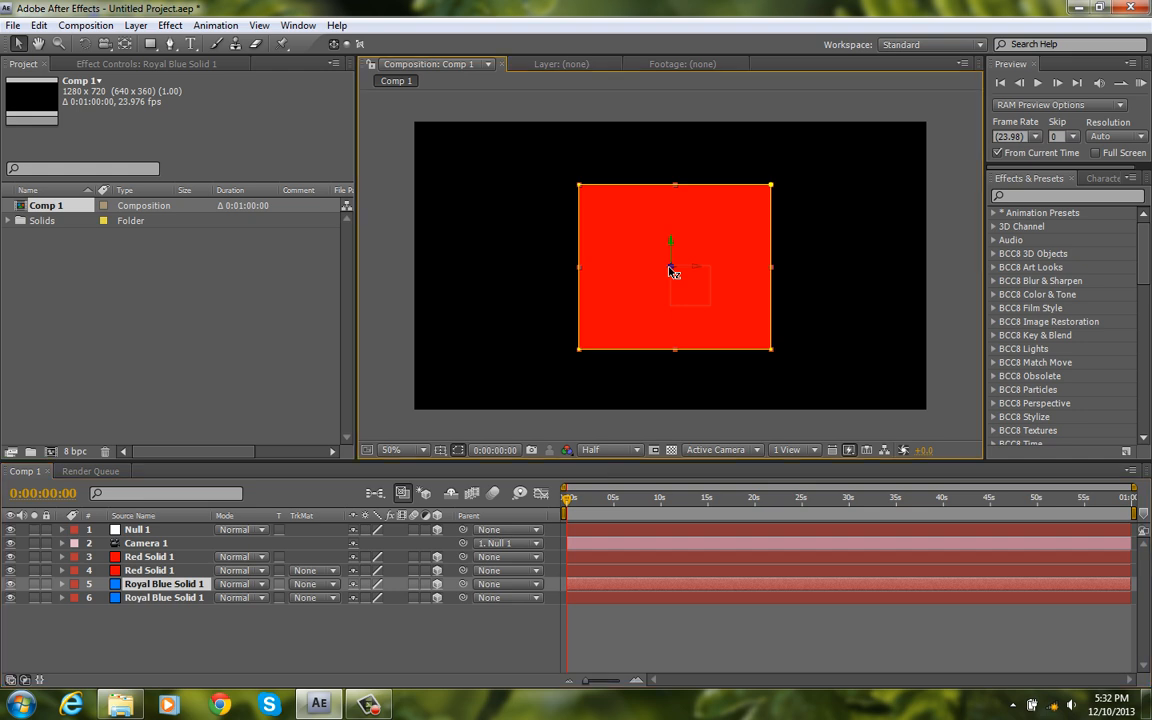
pyautogui.moveTo(675, 270); pyautogui.dragTo(674, 322)
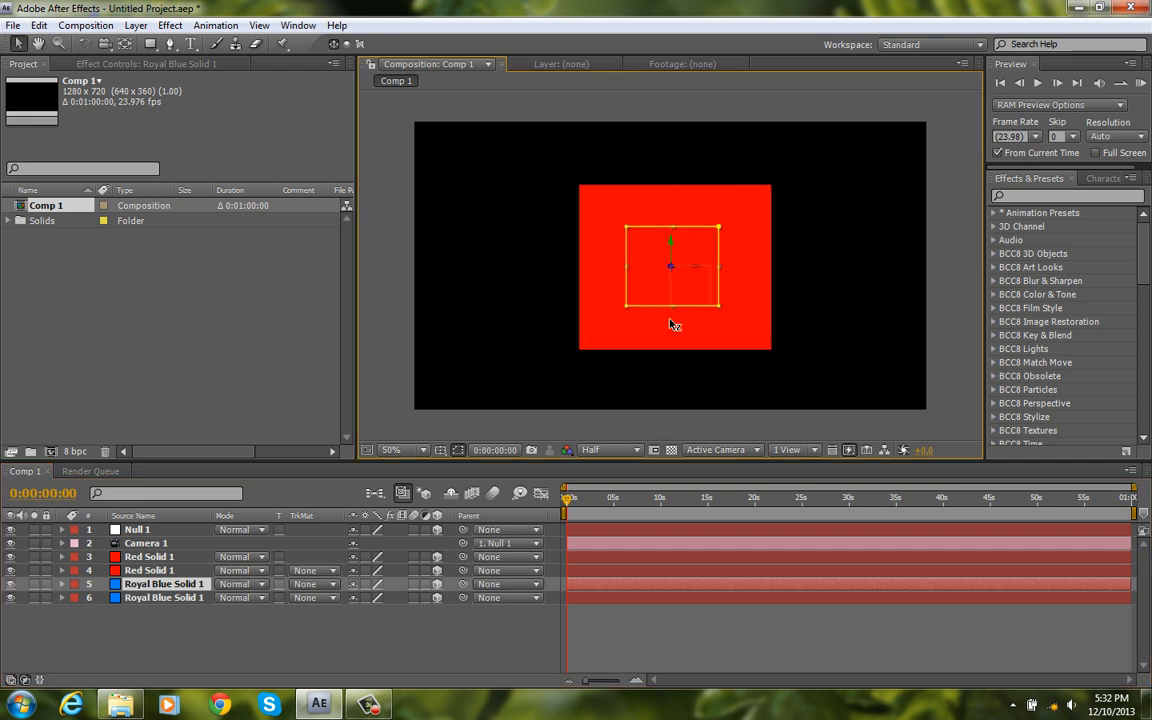
# Try moving Null 1 along X to a position of 170 to view the solids with the camera shifted.
pyautogui.click(62, 530)
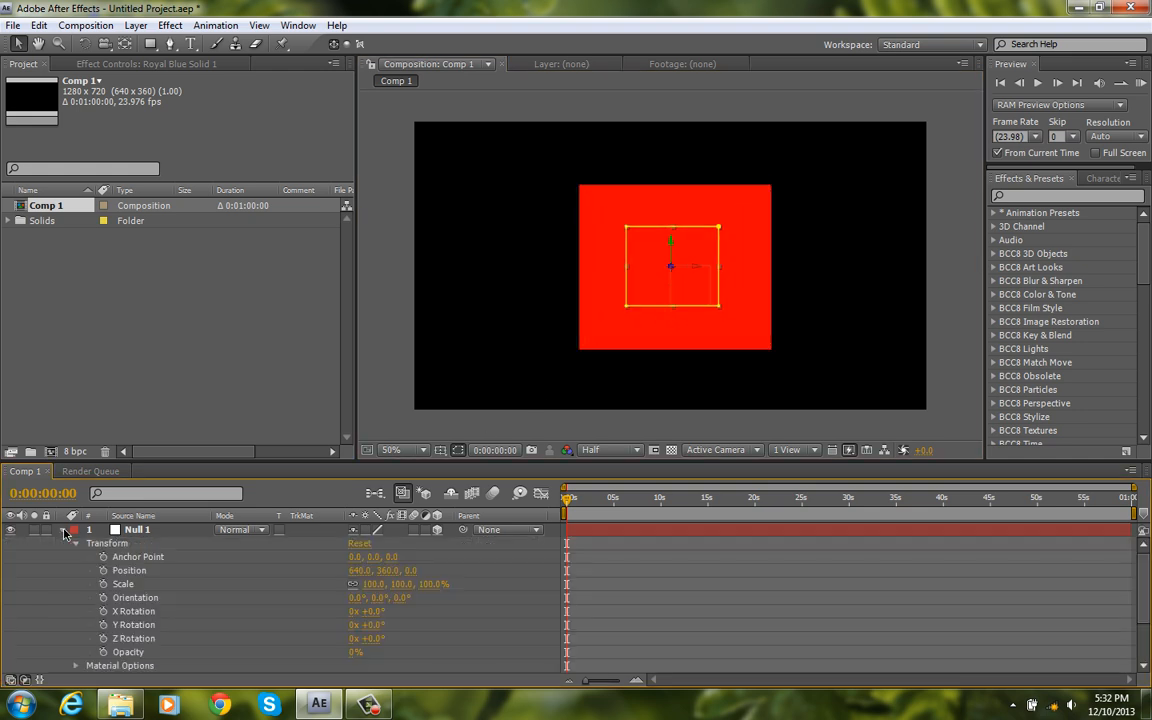
pyautogui.moveTo(394, 572); pyautogui.dragTo(30, 617)
pyautogui.hotkey('ctrl', 'z')
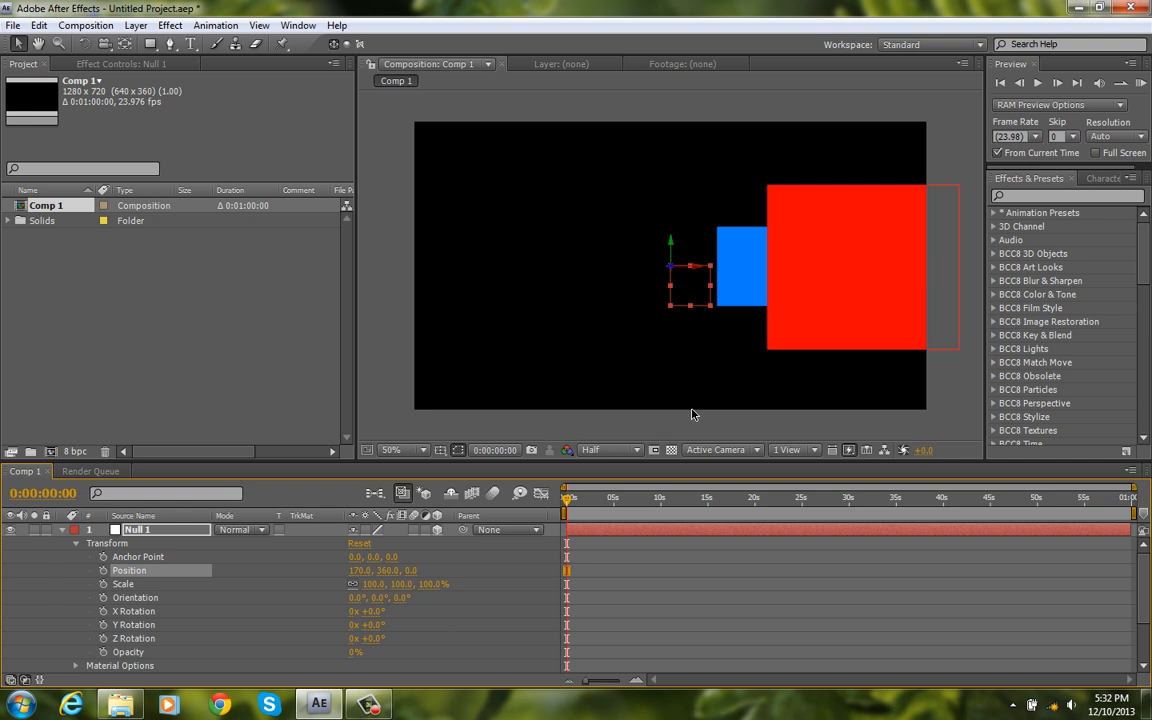
pyautogui.click(62, 531)
pyautogui.click(62, 531)
# Undo the null's position change and the royal blue solid's depth move, and collapse the null's properties.
pyautogui.hotkey('ctrl', 'z')
pyautogui.hotkey('ctrl', 'z')
pyautogui.hotkey('ctrl', 'z')
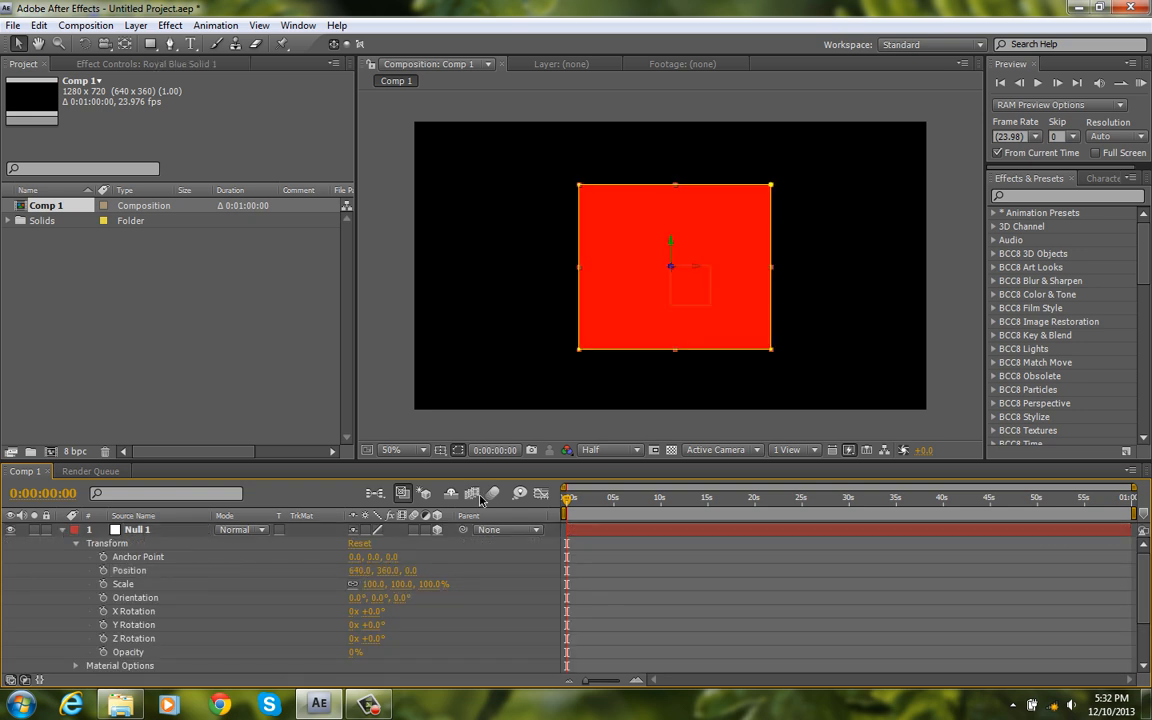
pyautogui.click(62, 530)
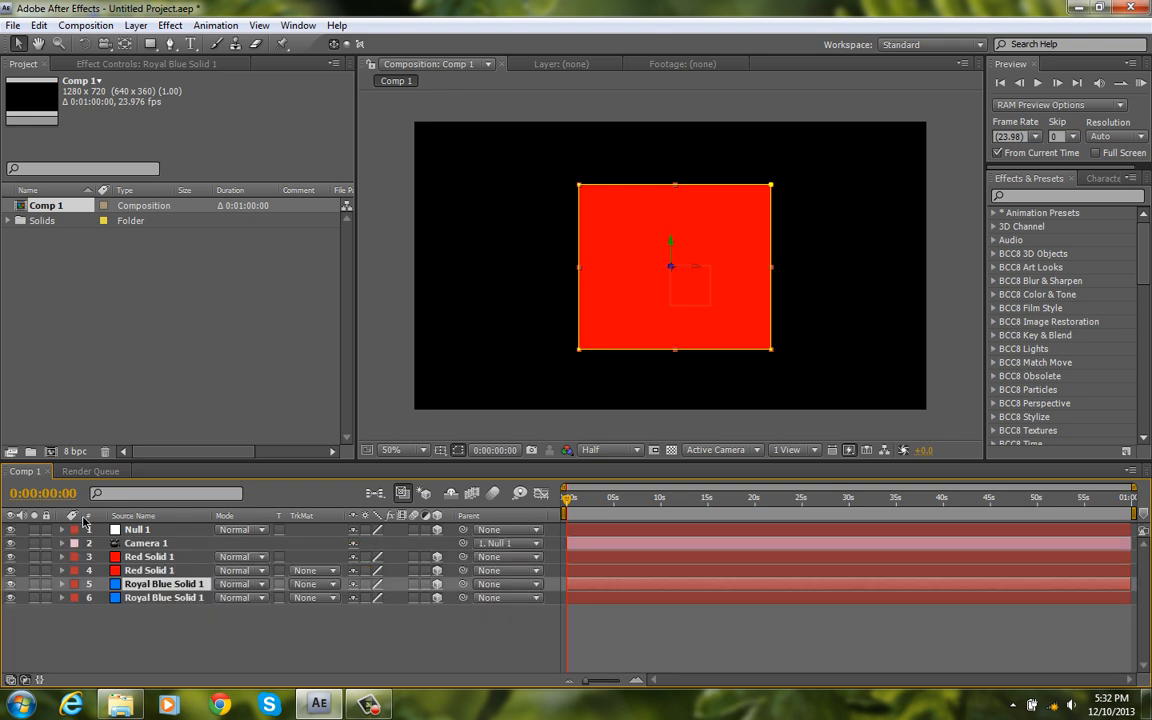
# Deselect all layers and change the composition's view layout to 2 Views - Horizontal.
pyautogui.scroll(-2, 563, 276)
pyautogui.scroll(2, 563, 276)
pyautogui.click(649, 617)
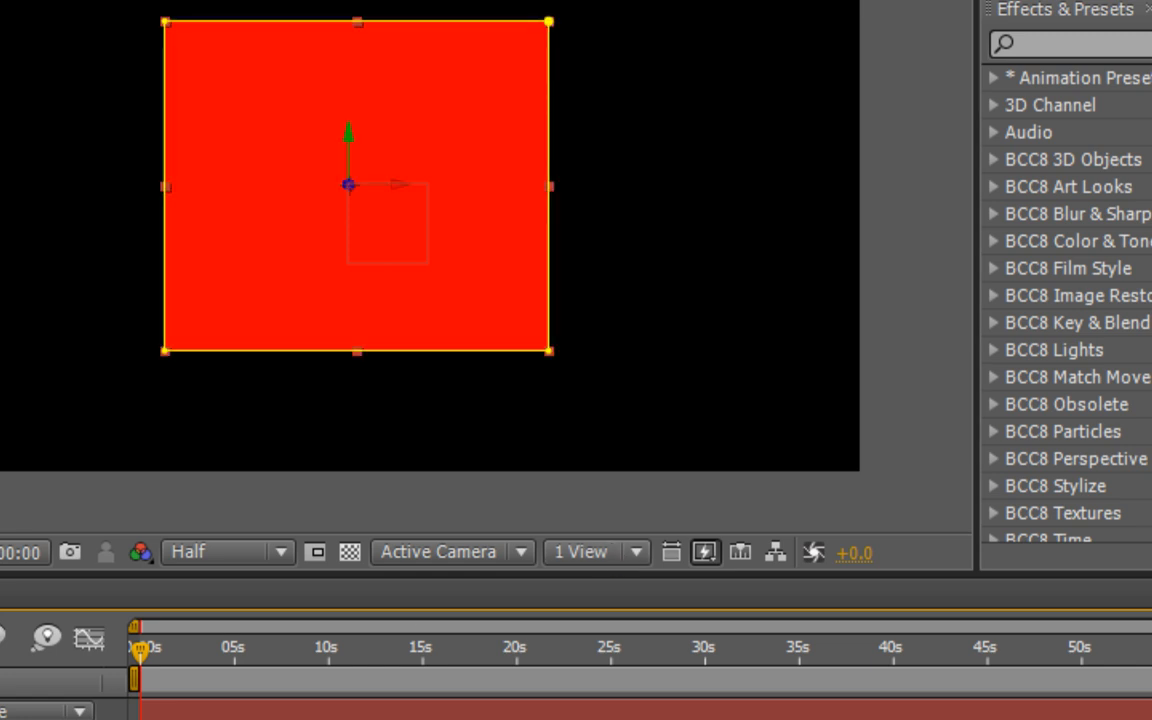
pyautogui.click(638, 555)
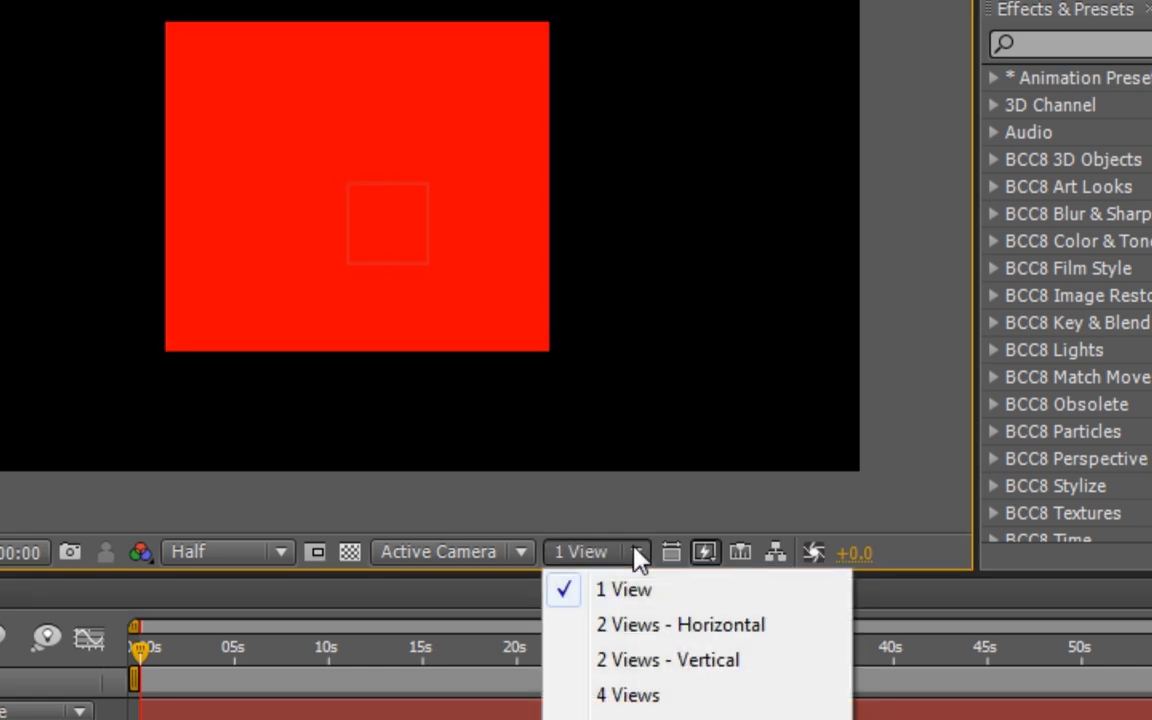
pyautogui.click(663, 626)
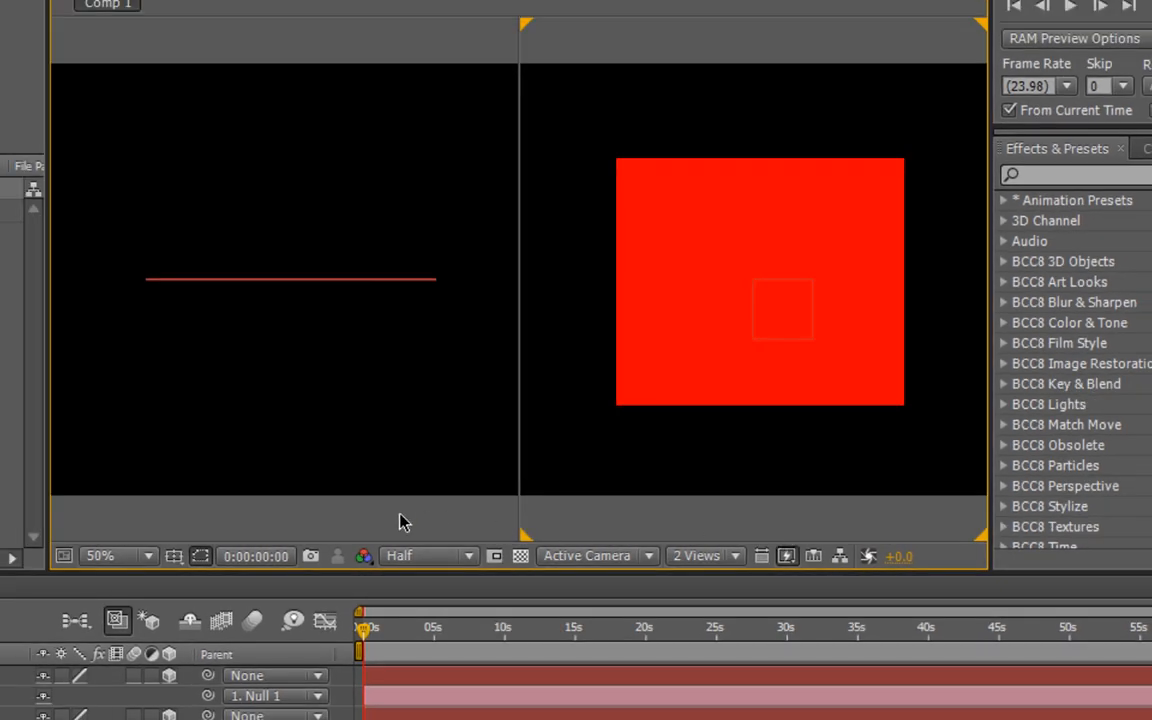
# Examine the camera and its distance from the solids in the Top view.
pyautogui.click(399, 520)
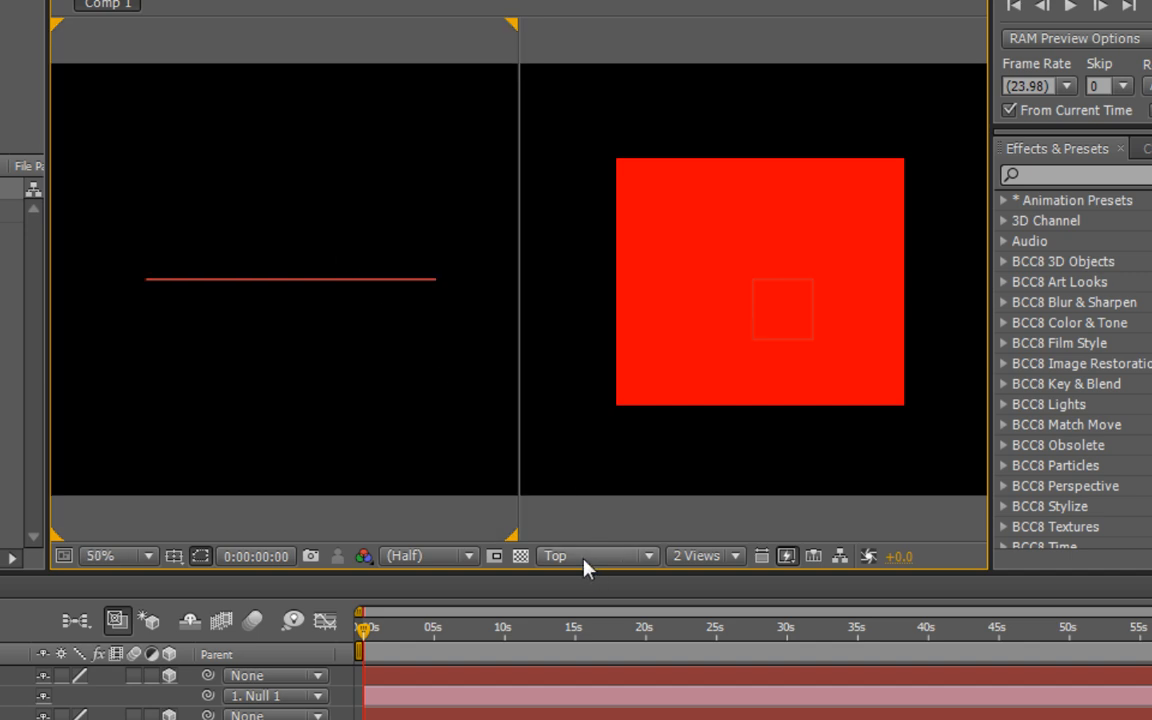
pyautogui.click(408, 697)
pyautogui.press(',')
pyautogui.press(',')
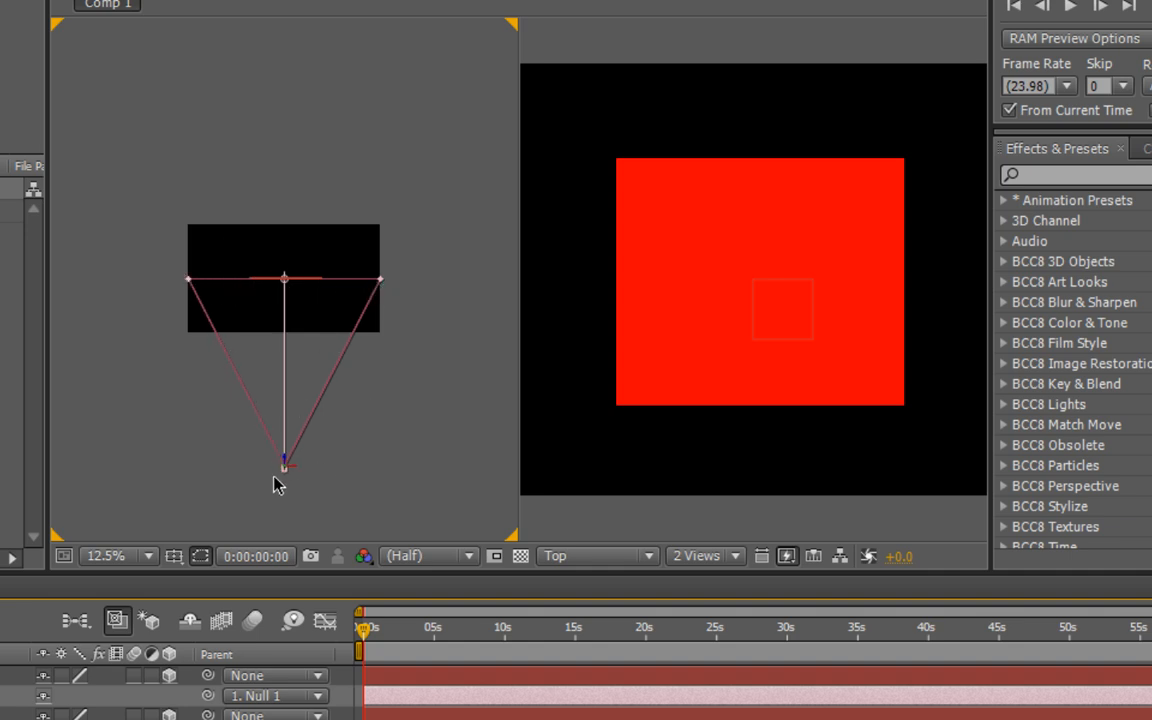
pyautogui.press('.')
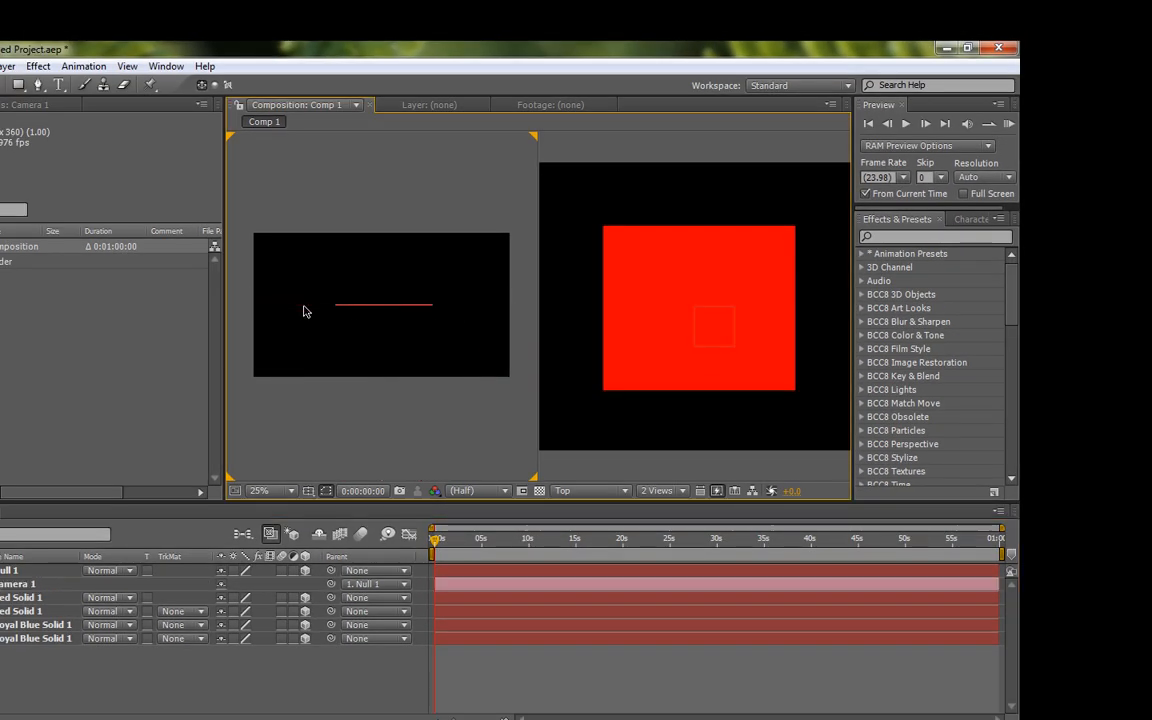
pyautogui.scroll(-2, 655, 302)
pyautogui.scroll(2, 655, 304)
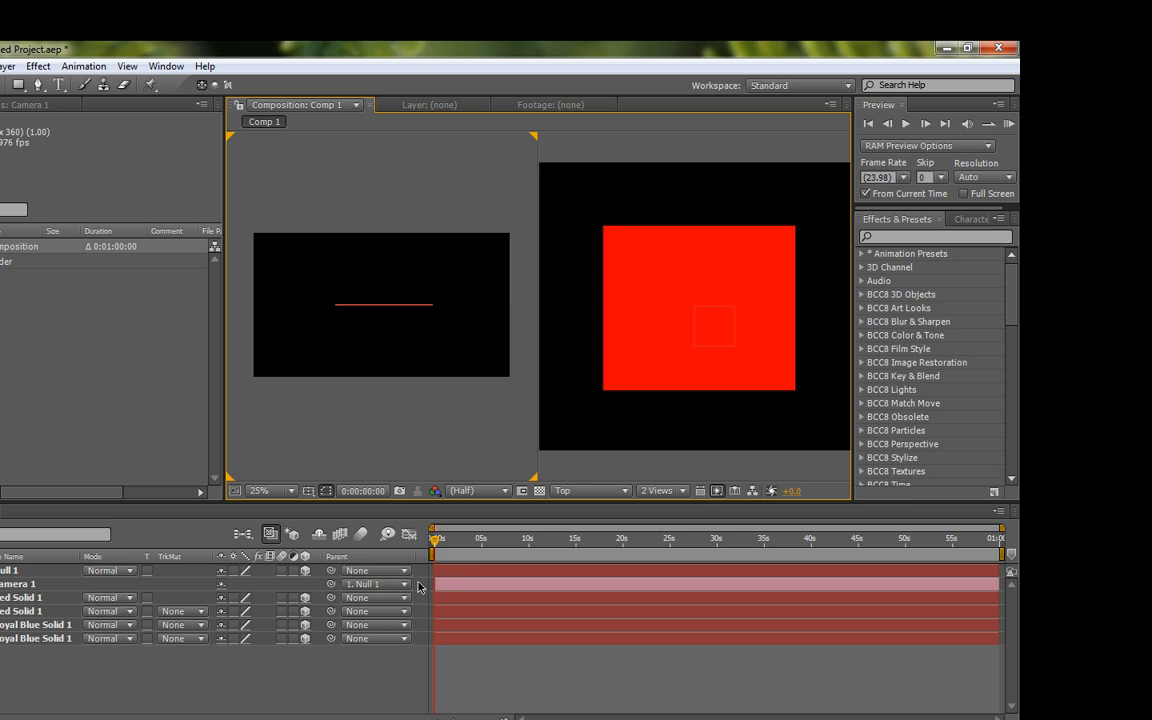
# Move the upper red solid toward the camera along Z in the Top view as the front panel.
pyautogui.click(52, 612)
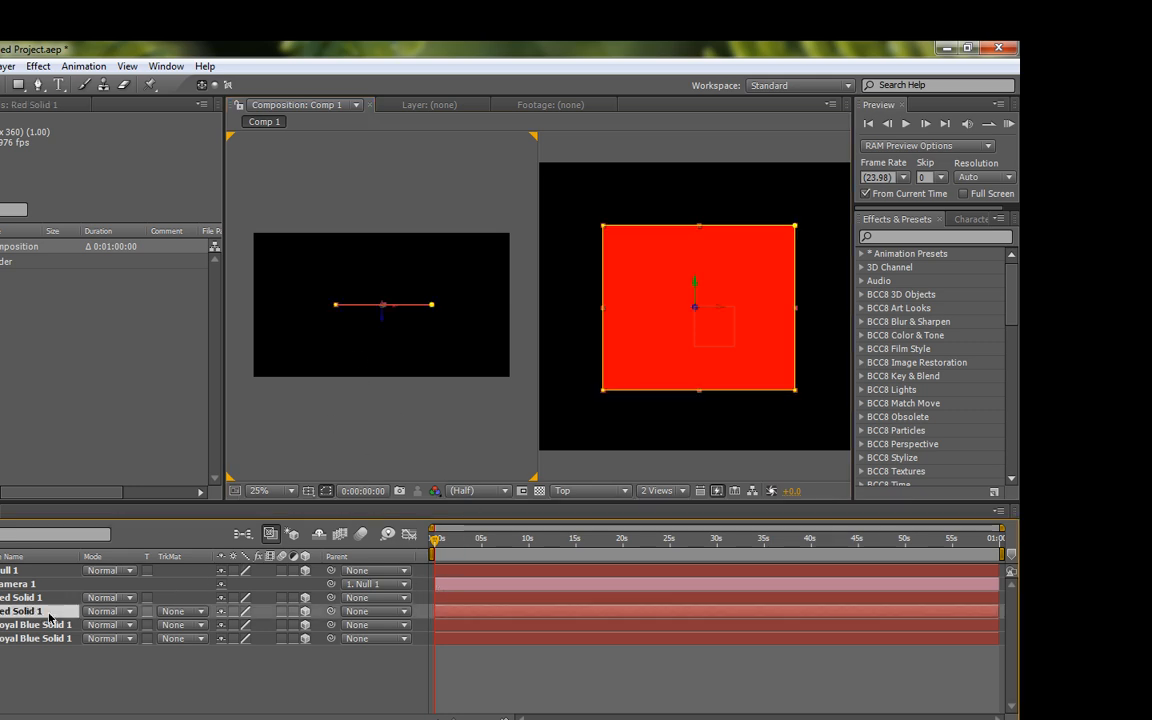
pyautogui.scroll(2, 368, 379)
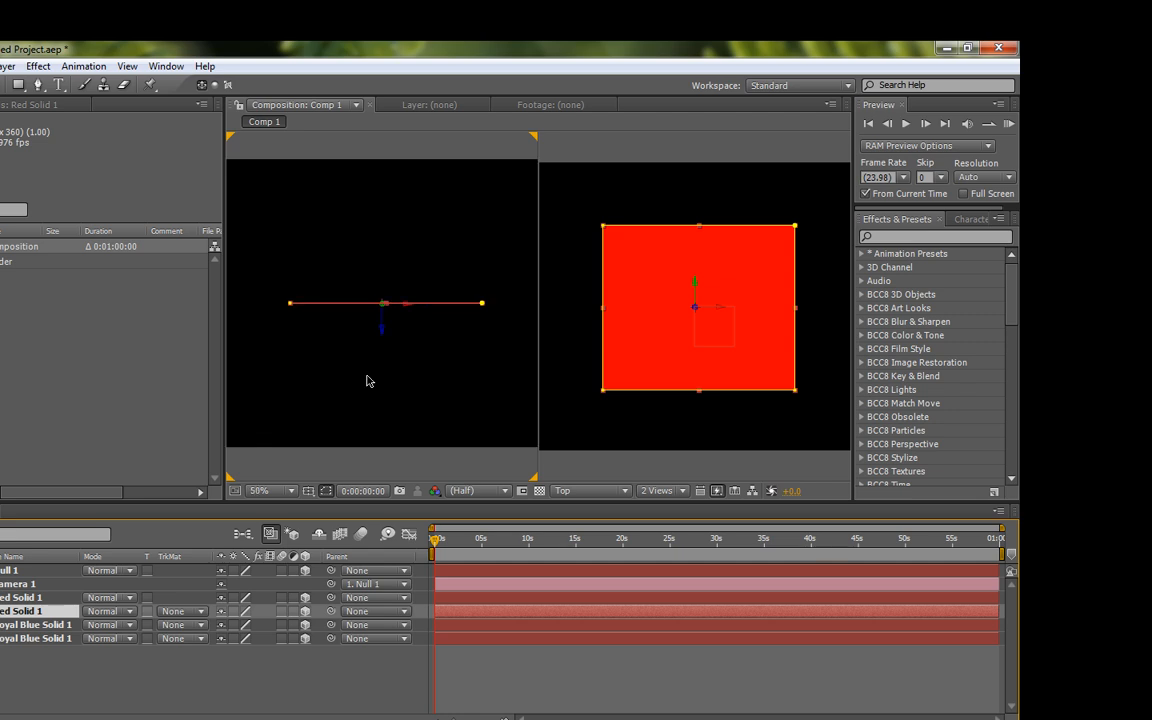
pyautogui.click(31, 600)
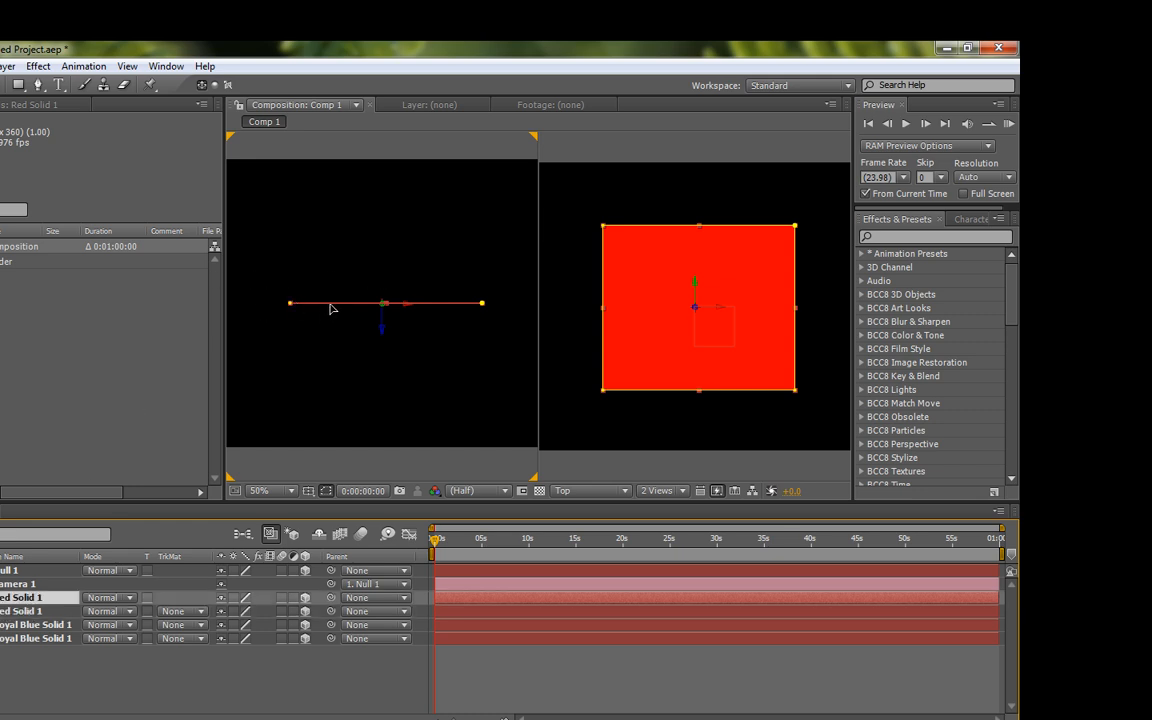
pyautogui.moveTo(332, 308); pyautogui.dragTo(332, 366)
# Set the lower red solid's Y rotation to 90° and move it to meet the front panel's left end in the Top view.
pyautogui.click(5, 614)
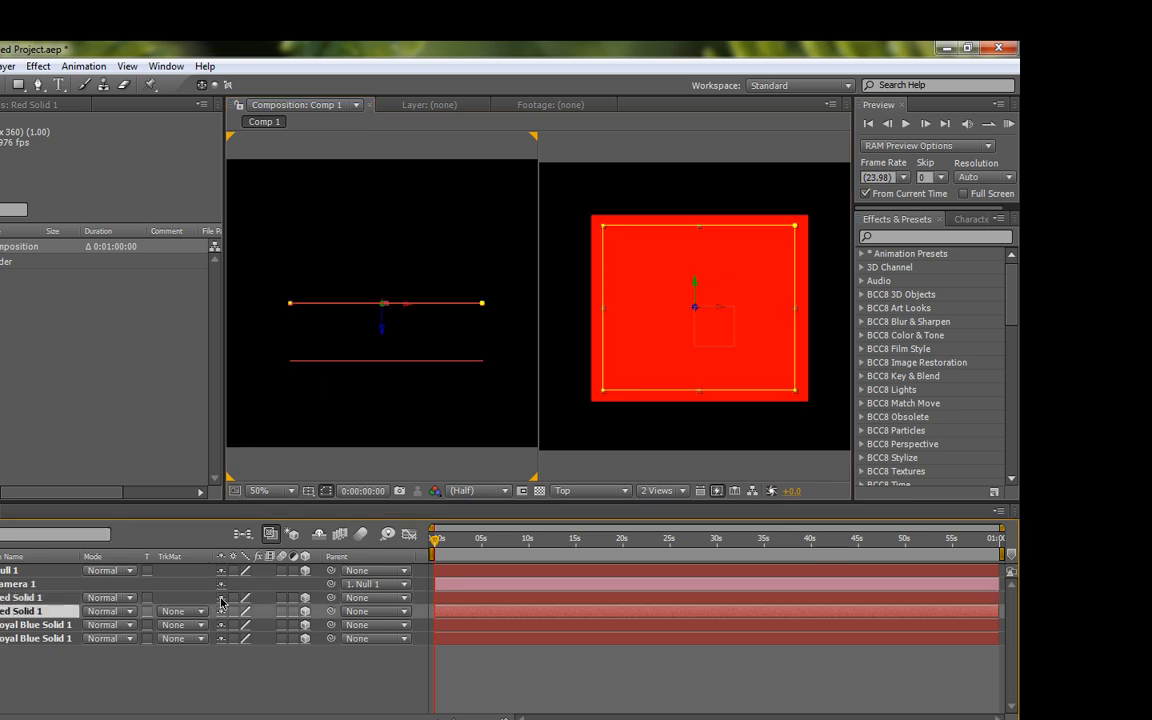
pyautogui.press('r')
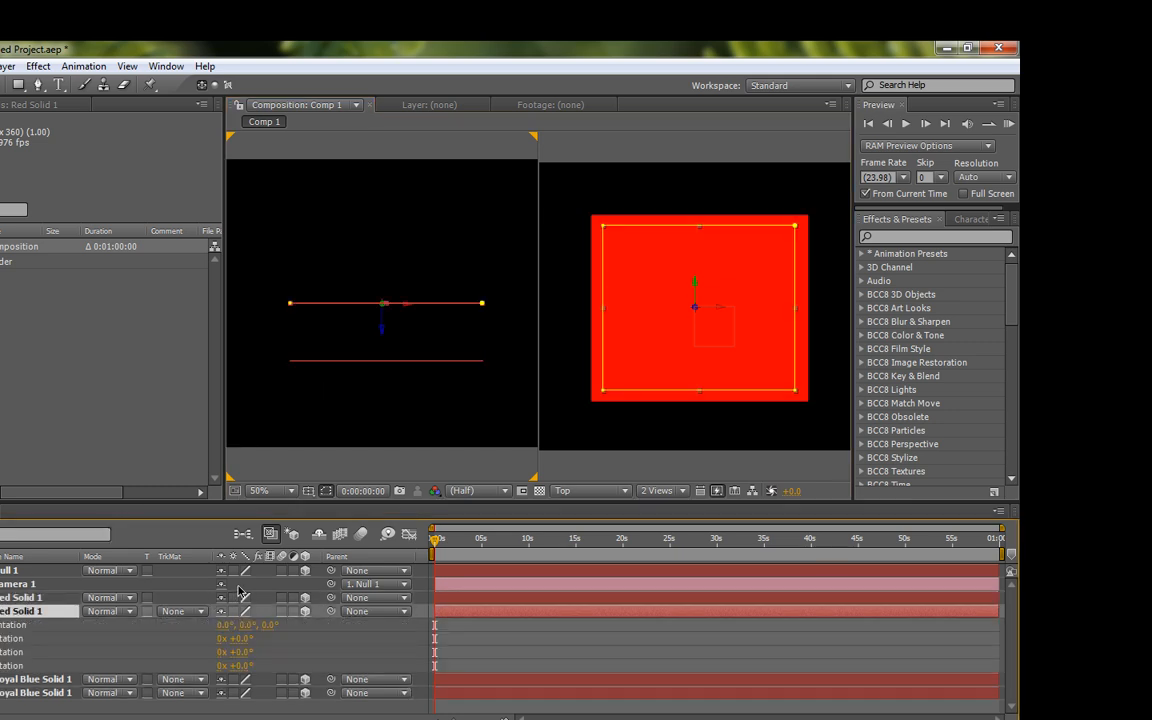
pyautogui.click(241, 652)
pyautogui.write('90')
pyautogui.press('Return')
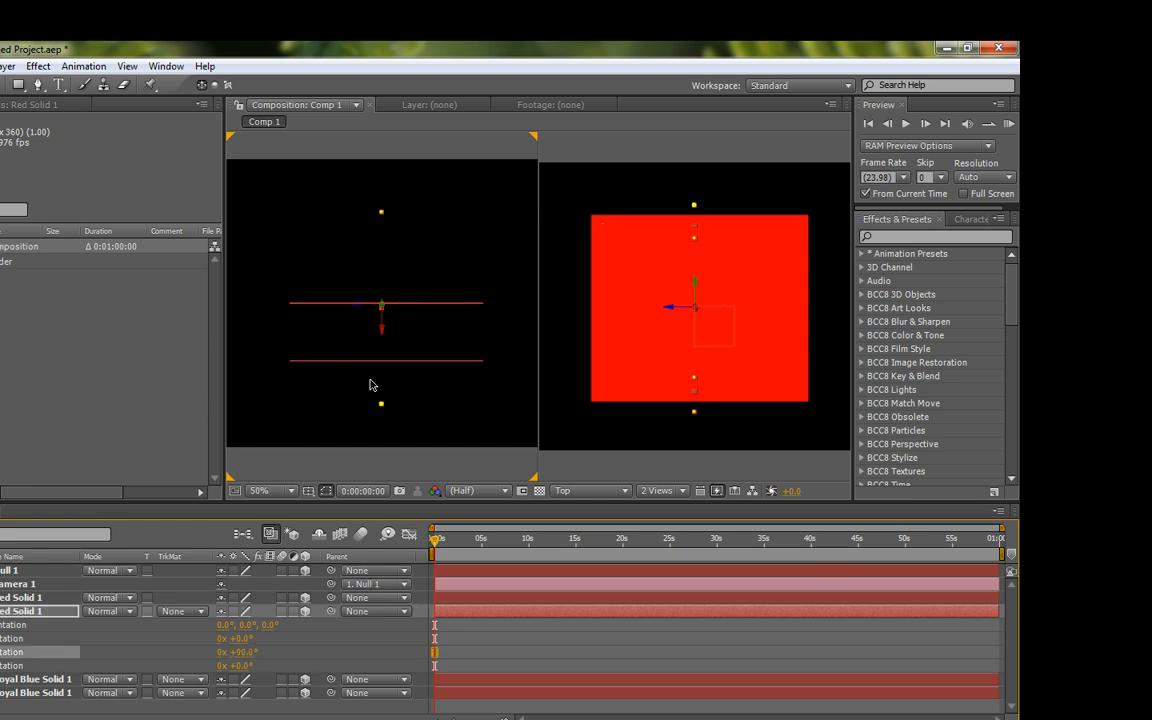
pyautogui.moveTo(383, 401); pyautogui.dragTo(292, 351)
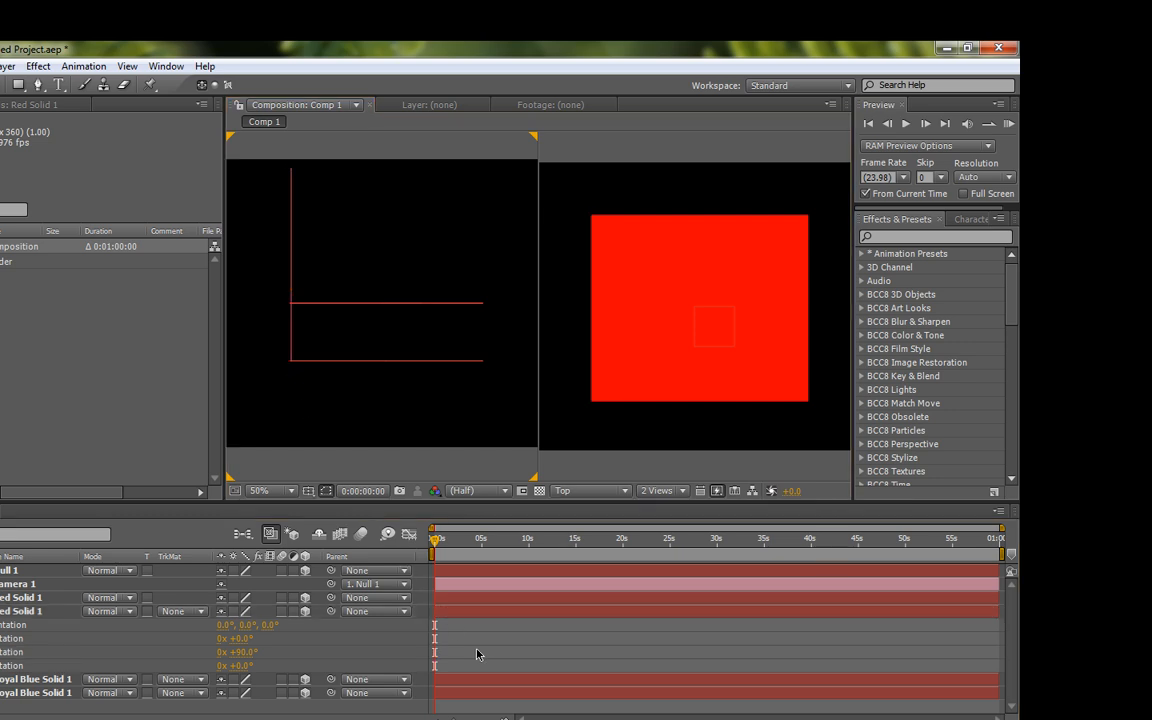
# Set the upper royal blue solid's Y rotation to 90°, move it to the front panel's right end in the Top view, and deselect it.
pyautogui.click(38, 679)
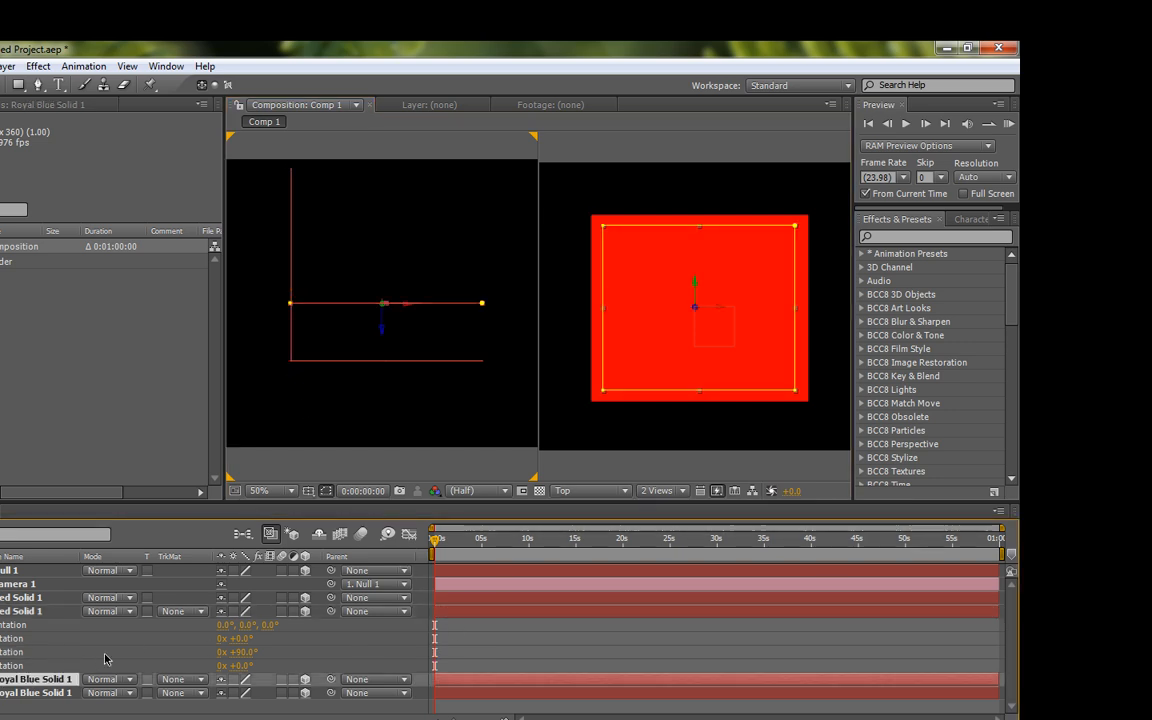
pyautogui.press('r')
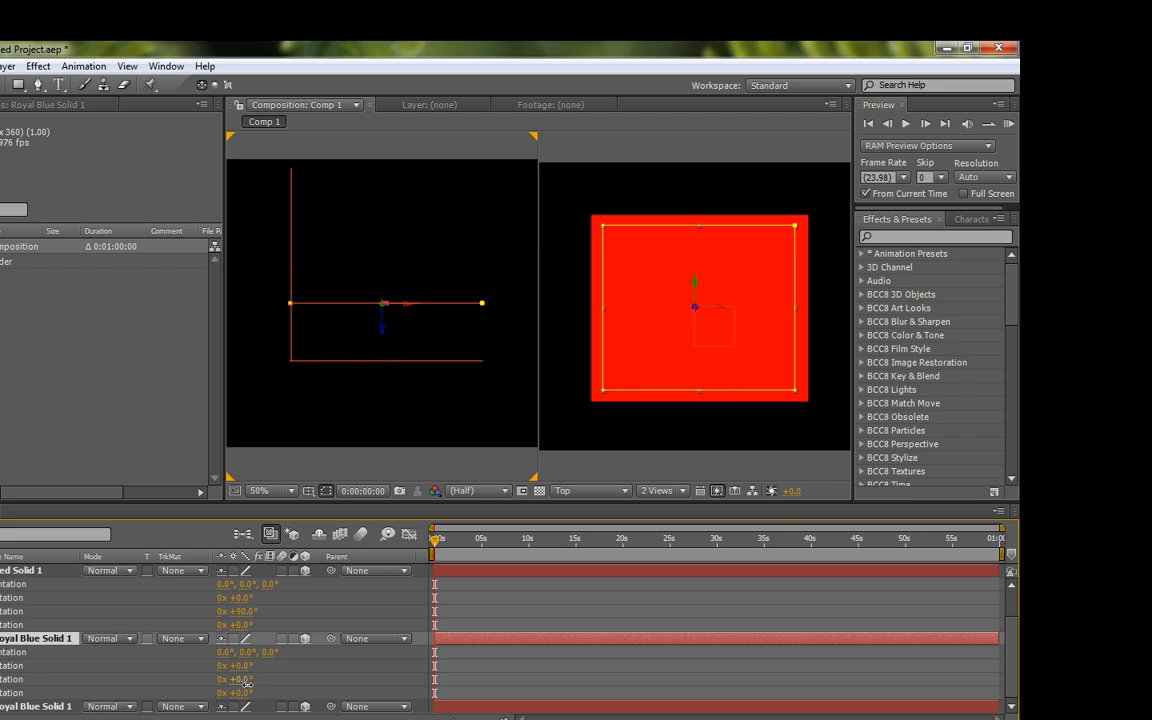
pyautogui.click(244, 680)
pyautogui.write('90')
pyautogui.press('Return')
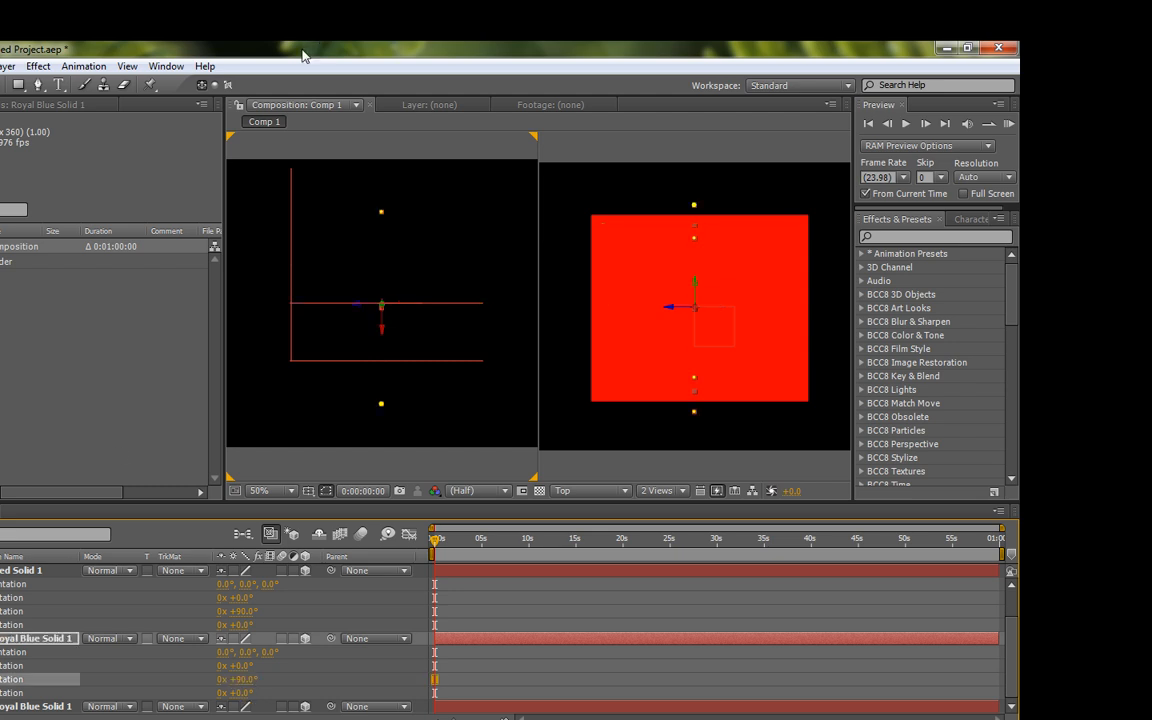
pyautogui.moveTo(381, 396); pyautogui.dragTo(482, 351)
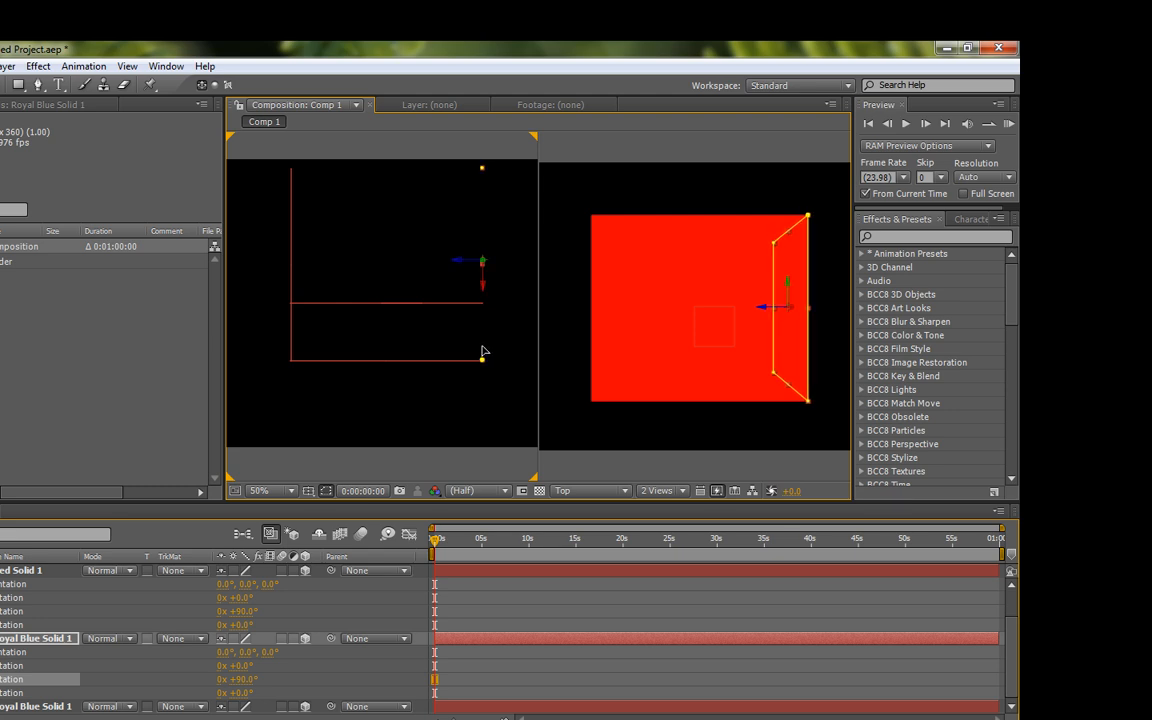
pyautogui.click(560, 606)
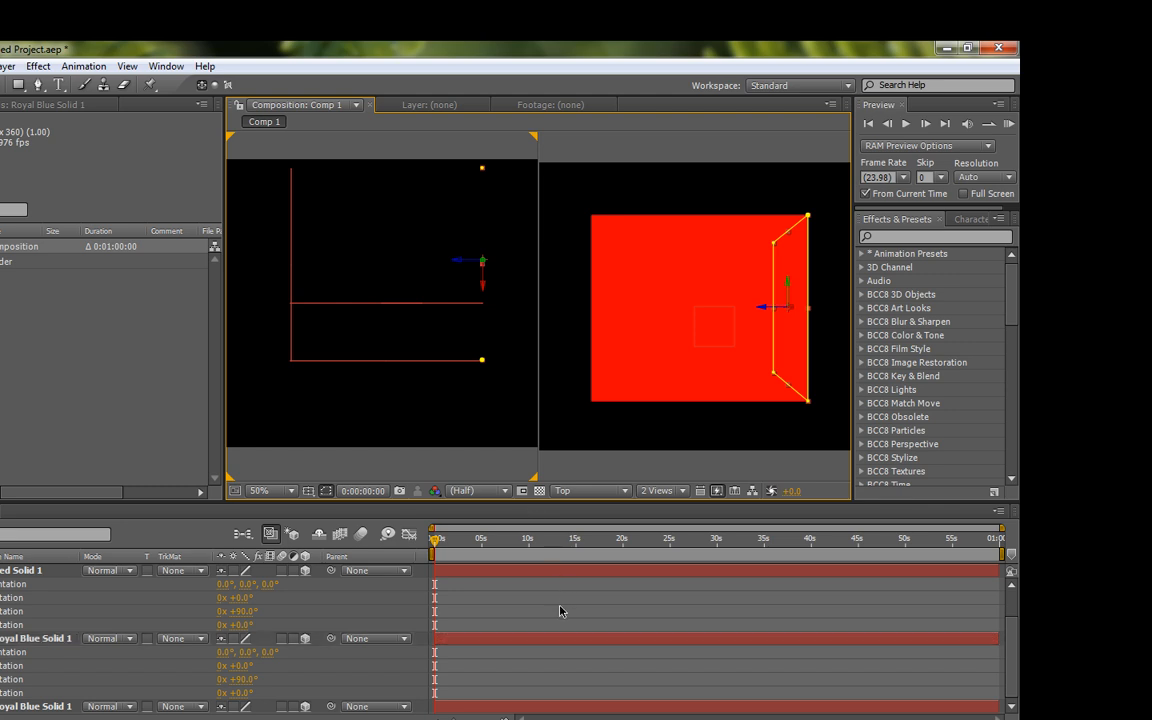
# Move the lower royal blue solid back along Z in the Top view to close the rear of the box, and deselect everything.
pyautogui.click(22, 707)
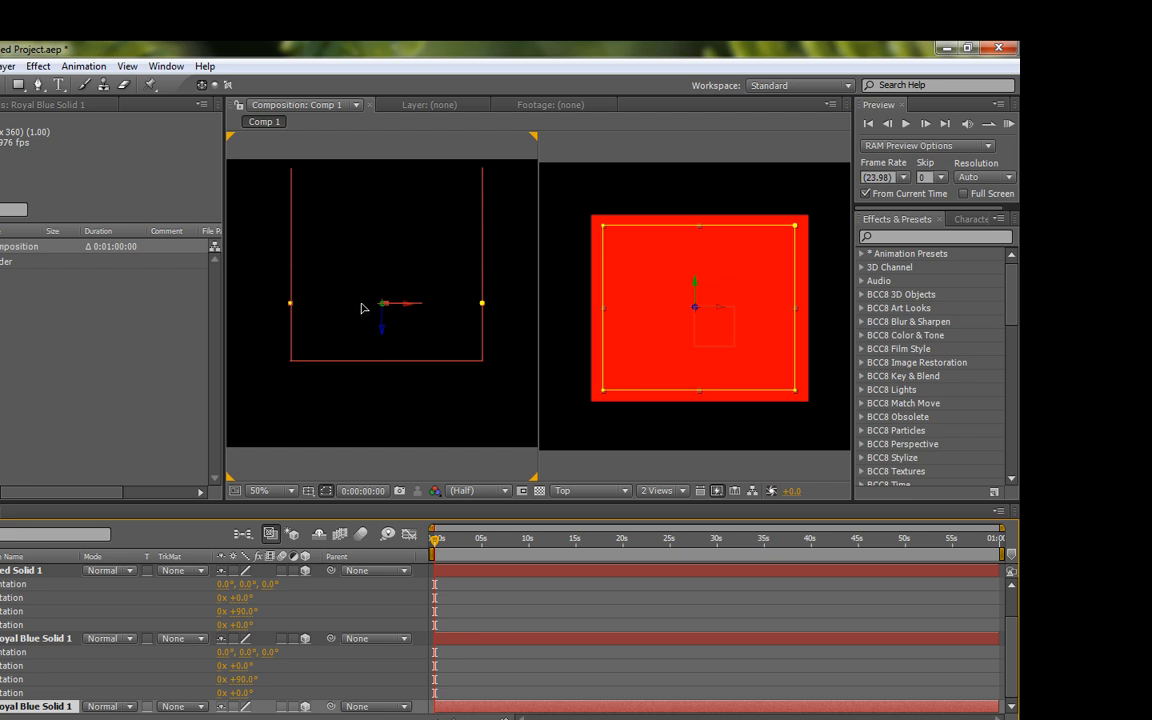
pyautogui.moveTo(363, 308); pyautogui.dragTo(367, 173)
pyautogui.click(503, 578)
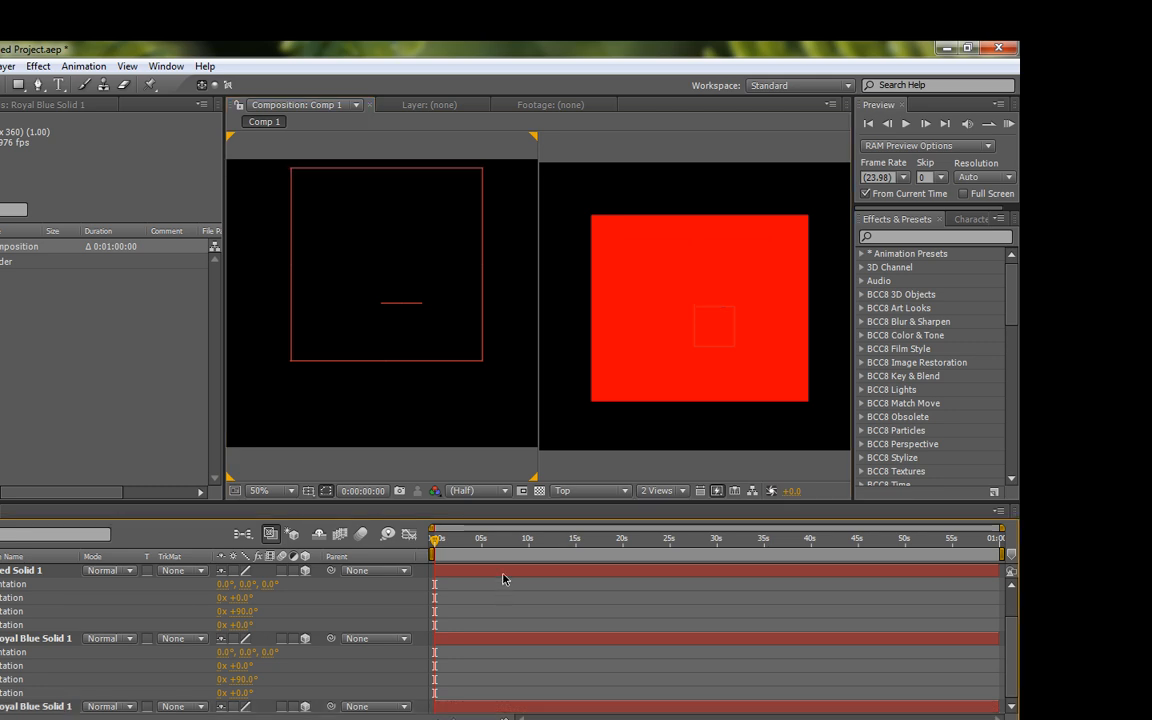
pyautogui.click(295, 189)
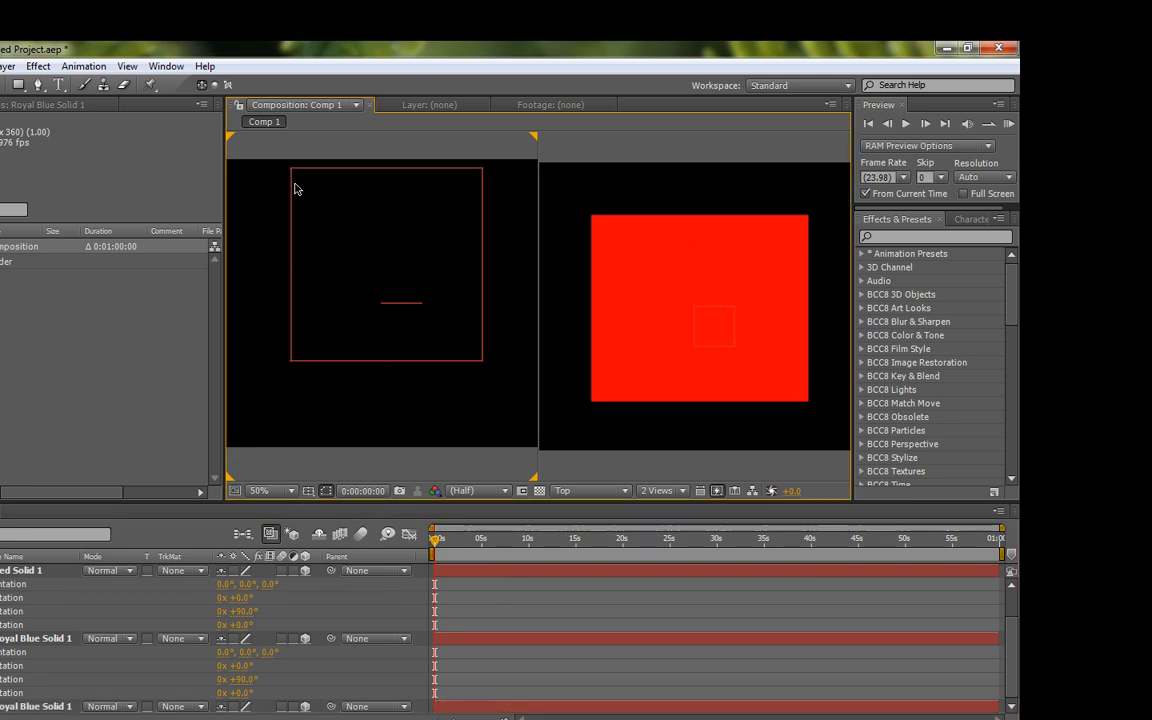
pyautogui.click(293, 224)
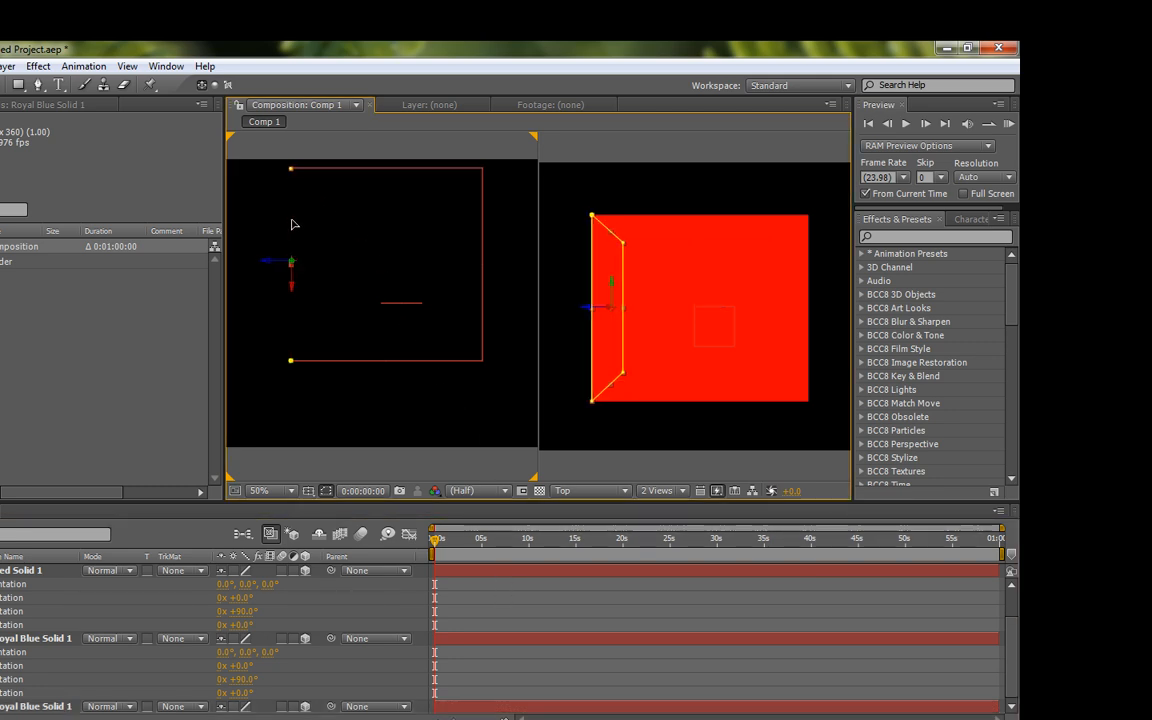
pyautogui.click(381, 424)
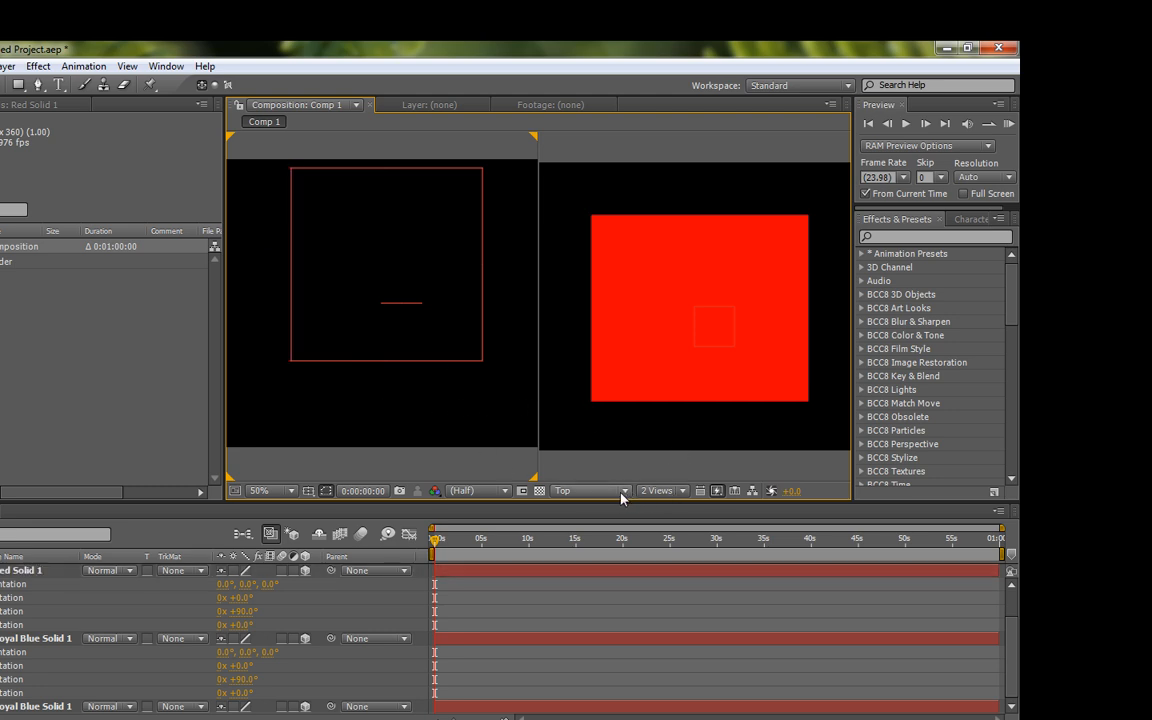
# Switch the composition to a single Active Camera view and collapse the solids' rotation properties.
pyautogui.click(672, 491)
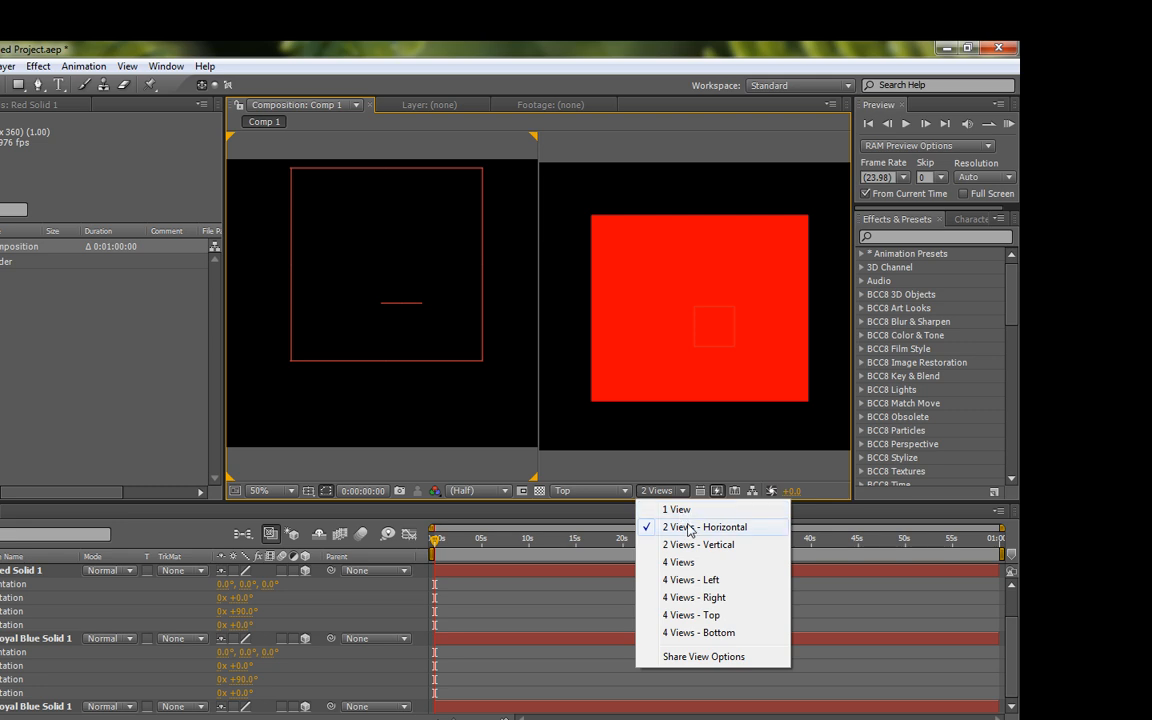
pyautogui.click(686, 511)
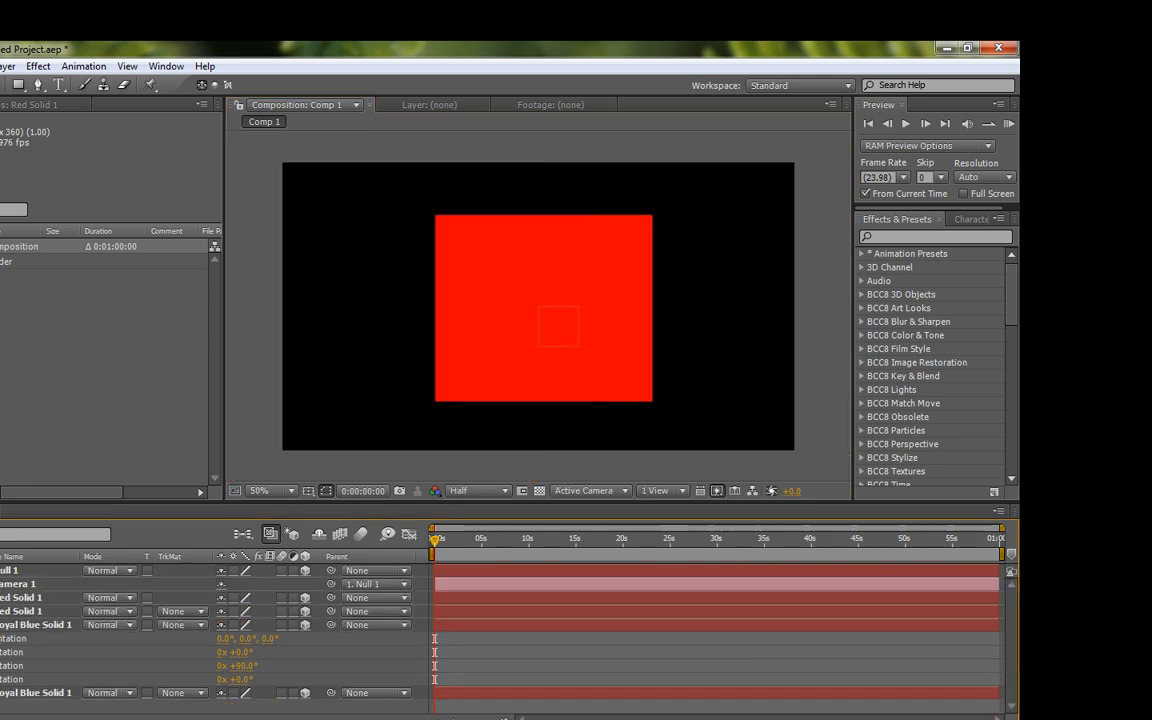
pyautogui.click(0, 625)
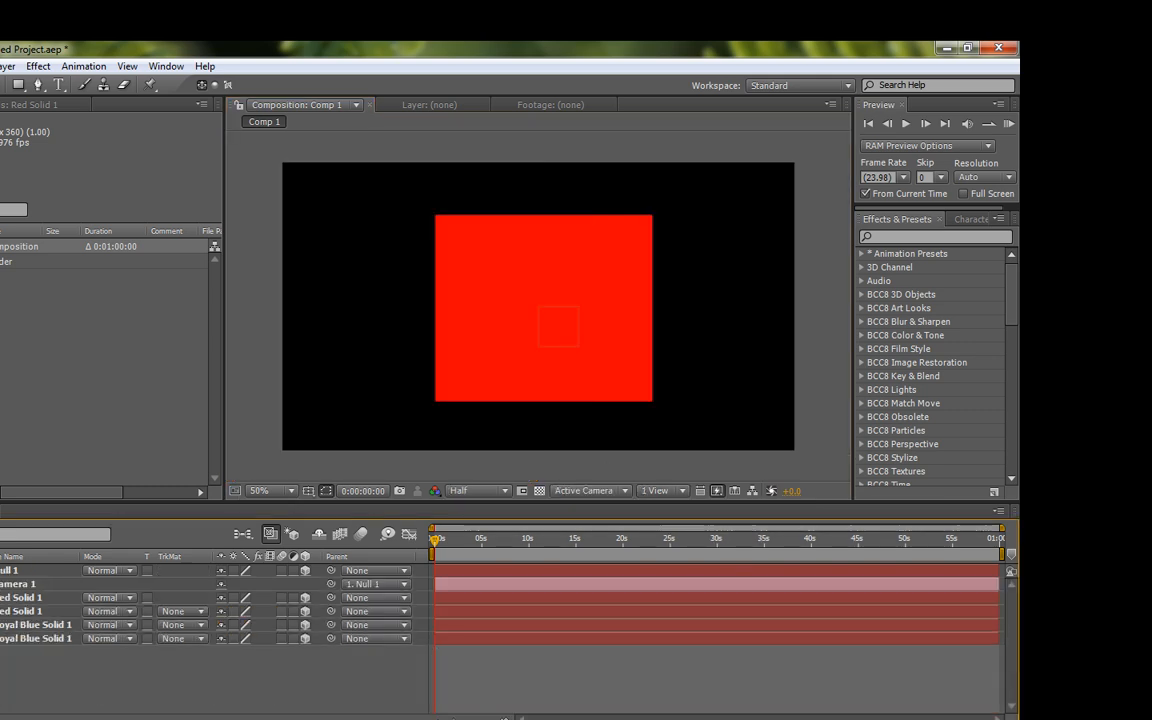
# Reveal Null 1's transform properties and set starting keyframes for all of them at 0:00:00:00.
pyautogui.click(0, 570)
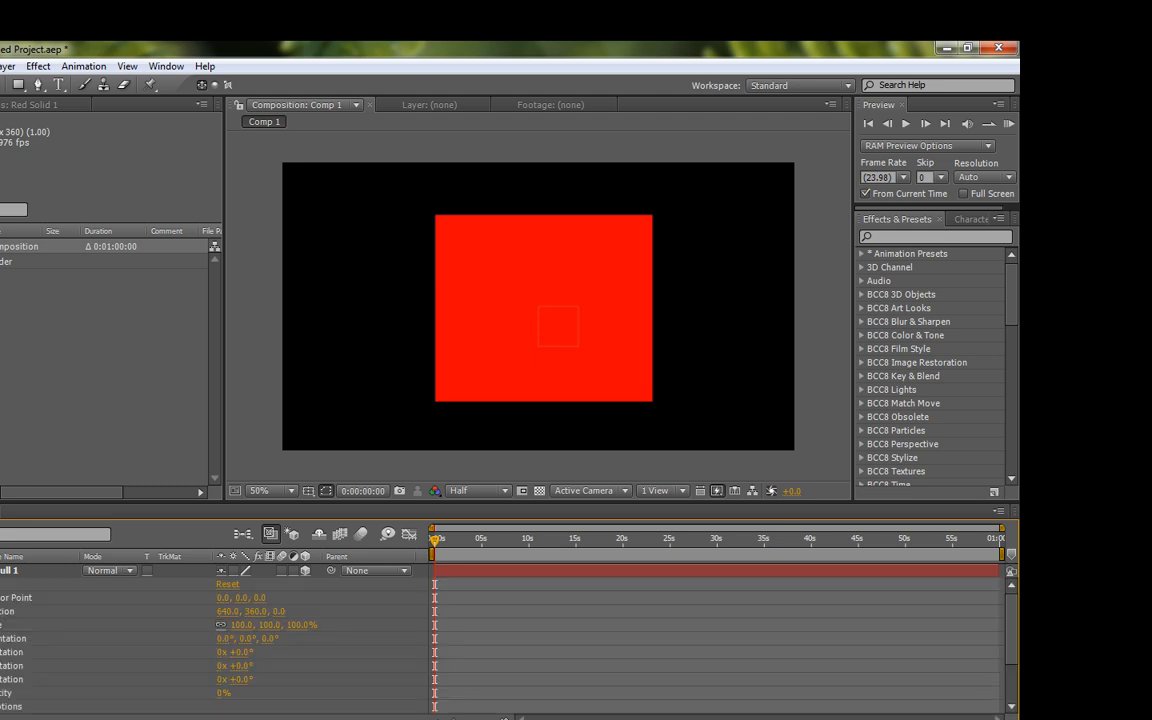
pyautogui.click(0, 598)
pyautogui.moveTo(0, 598); pyautogui.dragTo(0, 693)
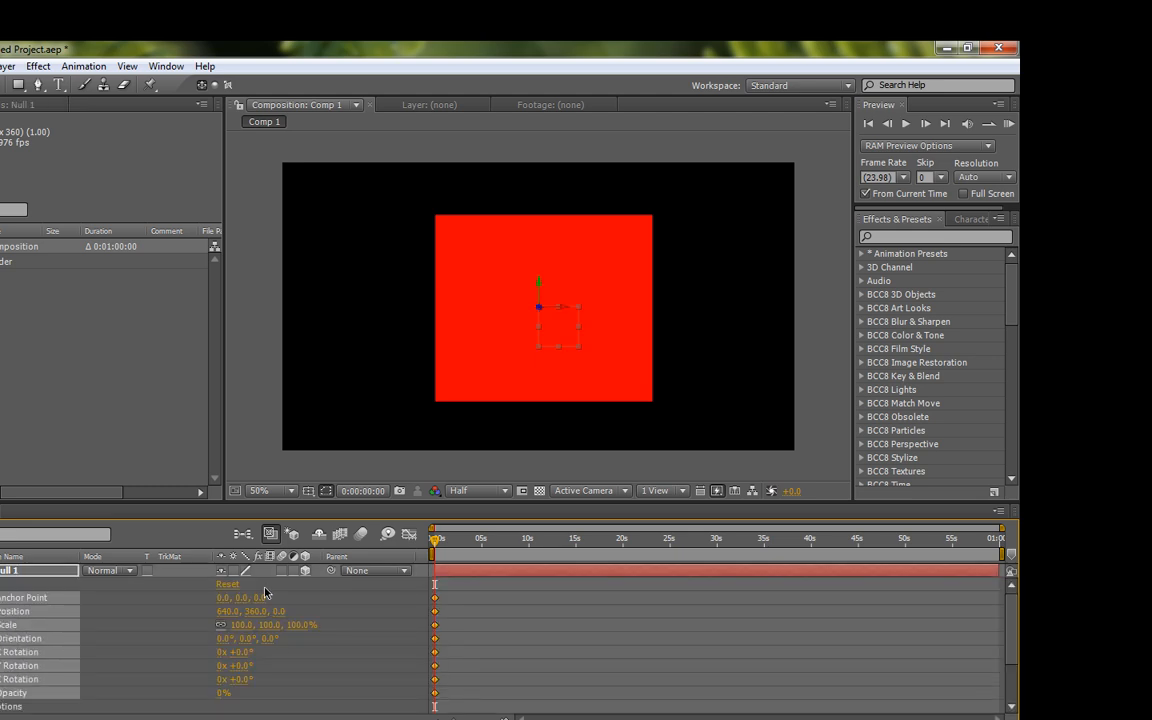
pyautogui.click(478, 628)
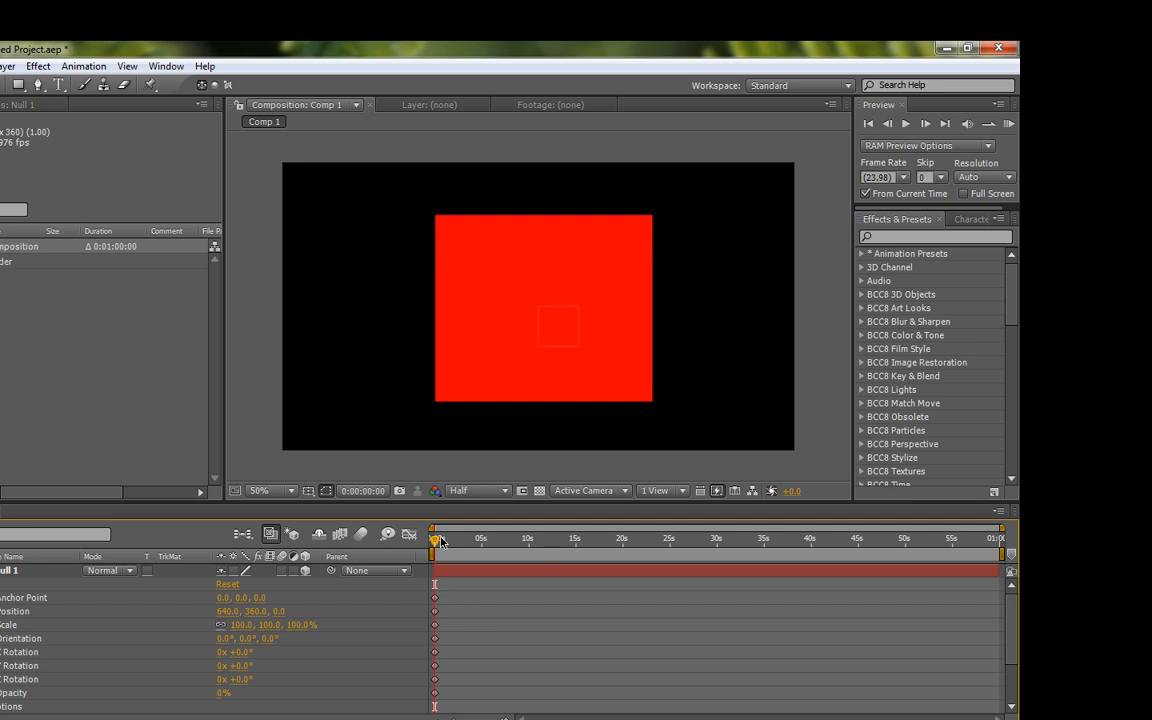
# Go to 0:00:00:19 and keyframe a turned orientation for Null 1, with Y at 150° and Z at 134° plus some X rotation.
pyautogui.moveTo(436, 541); pyautogui.dragTo(453, 601)
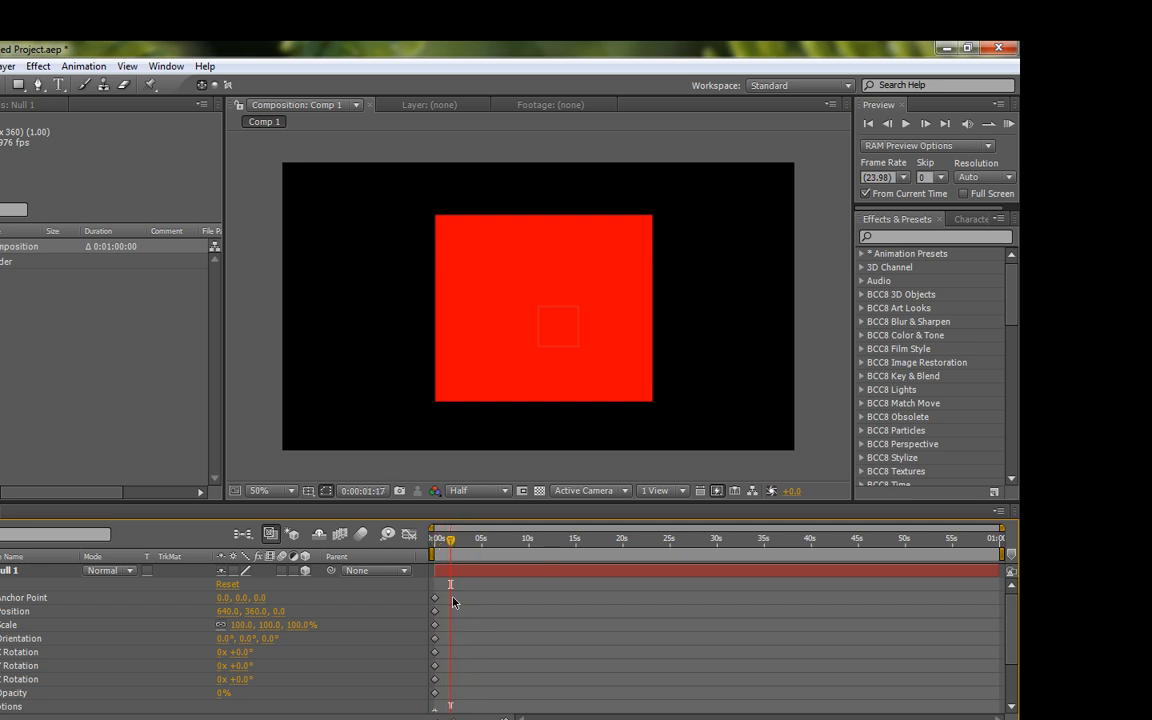
pyautogui.moveTo(454, 719); pyautogui.dragTo(482, 719)
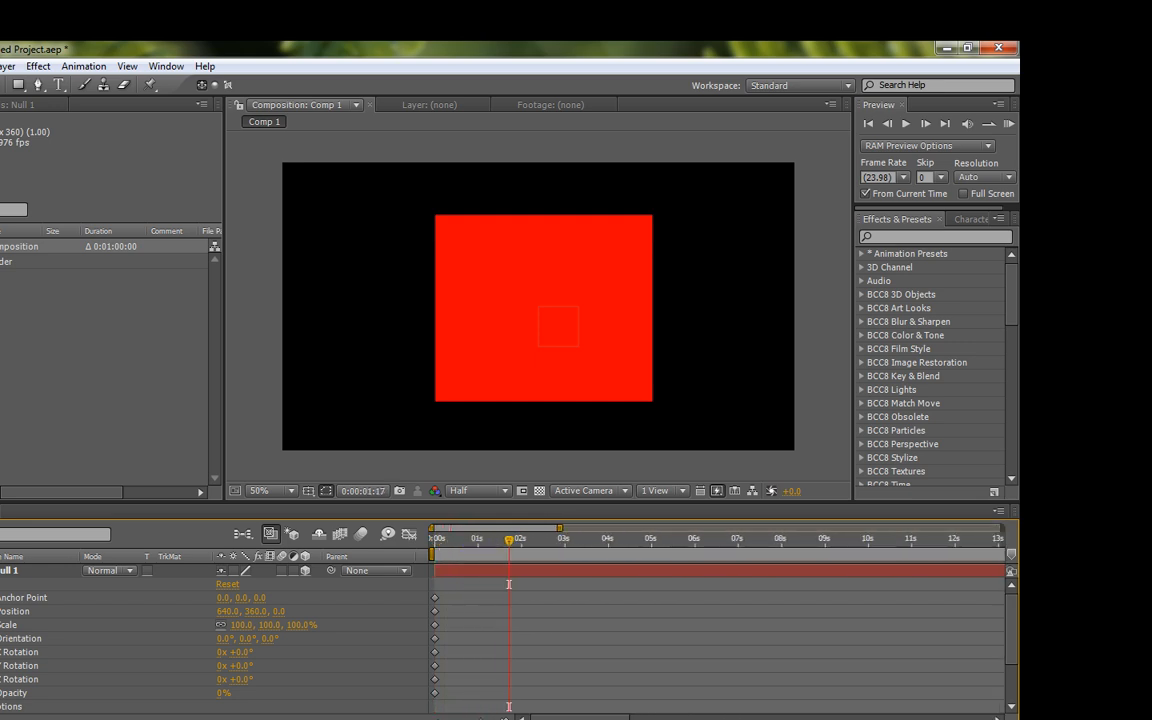
pyautogui.click(470, 541)
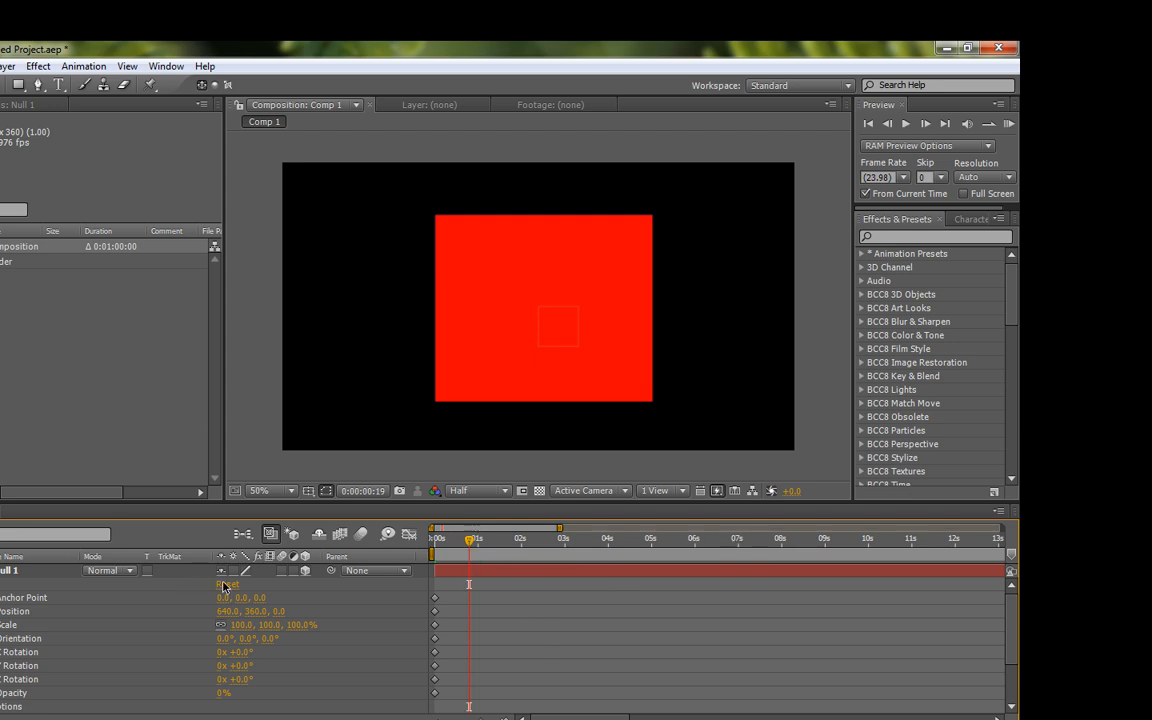
pyautogui.moveTo(257, 645); pyautogui.dragTo(341, 648)
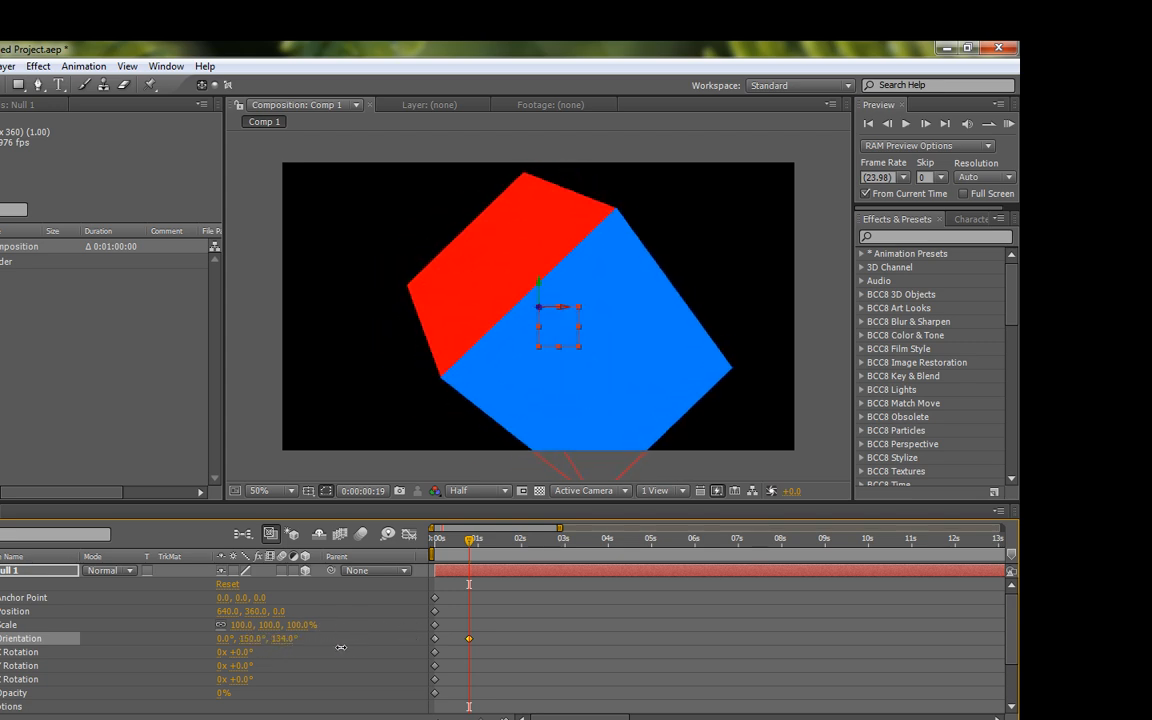
pyautogui.moveTo(225, 638); pyautogui.dragTo(352, 643)
# Keyframe Null 1's orientation as 259°, 346°, 254° at 0:00:01:06 and space its keyframes evenly within the first second.
pyautogui.click(491, 542)
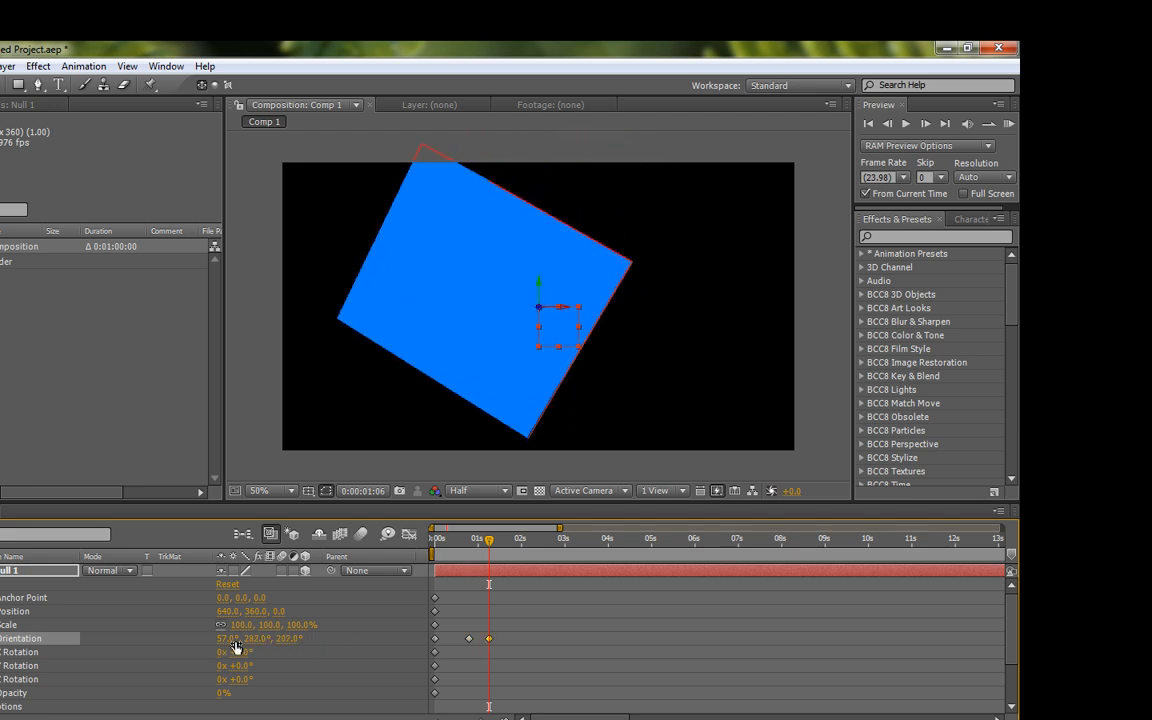
pyautogui.moveTo(236, 647); pyautogui.dragTo(338, 646)
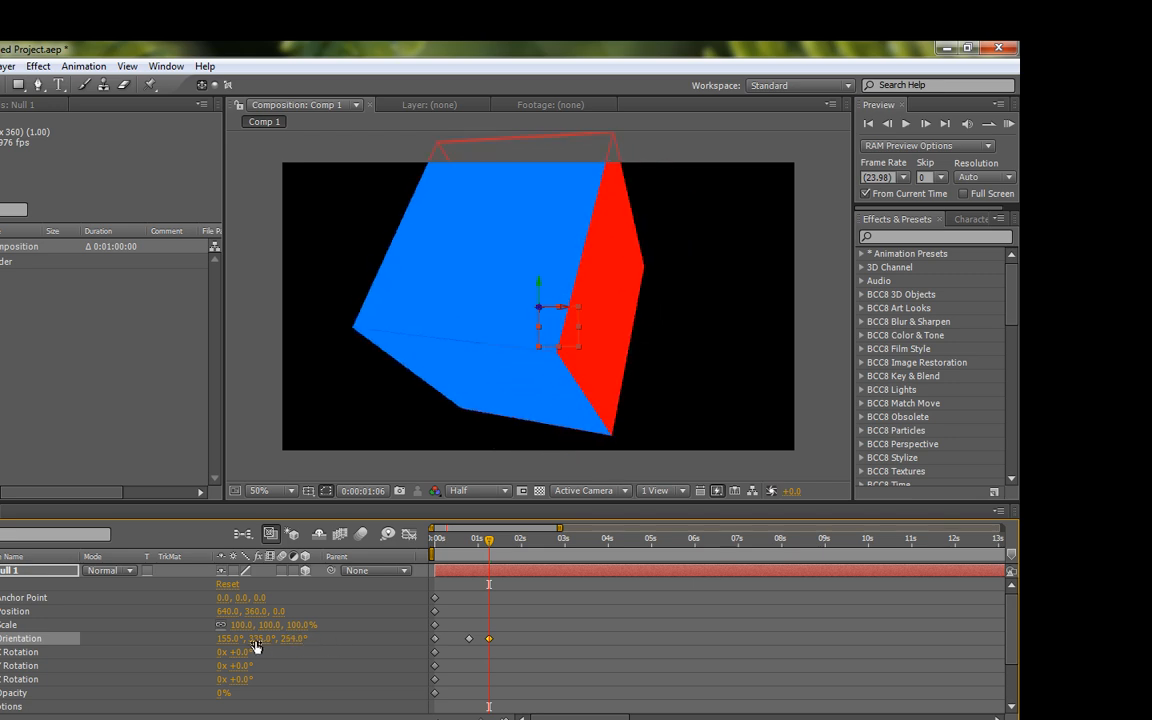
pyautogui.moveTo(255, 647); pyautogui.dragTo(385, 643)
pyautogui.moveTo(248, 638); pyautogui.dragTo(319, 645)
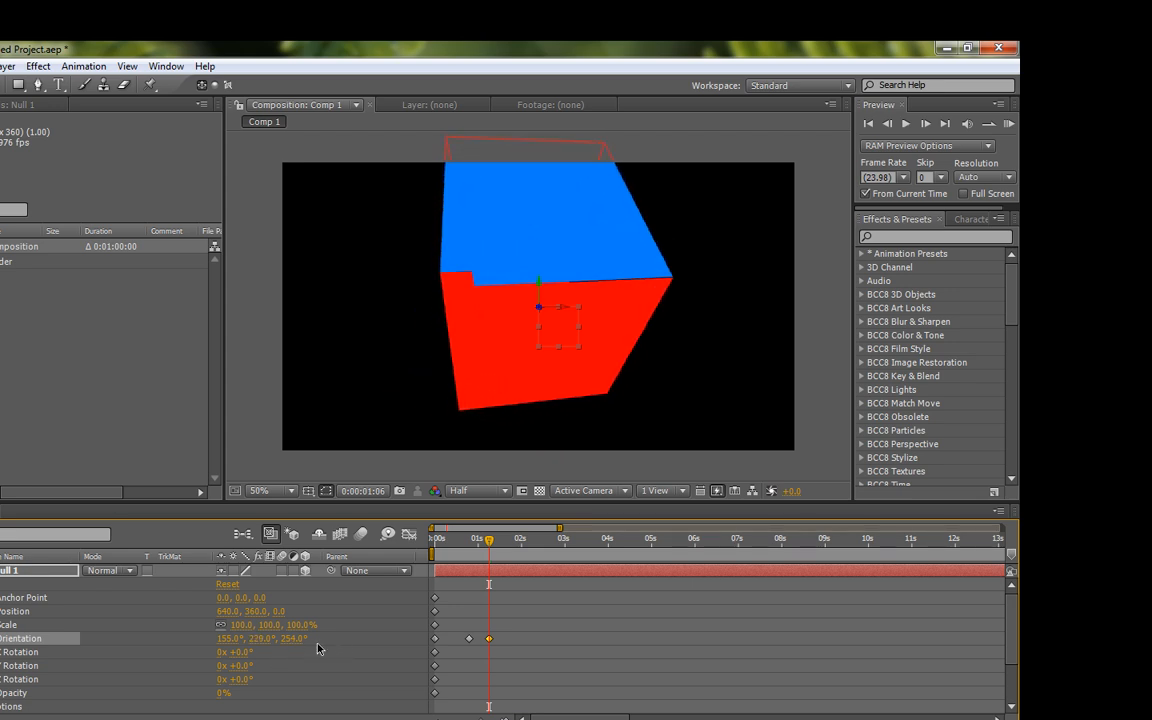
pyautogui.moveTo(238, 640); pyautogui.dragTo(436, 639)
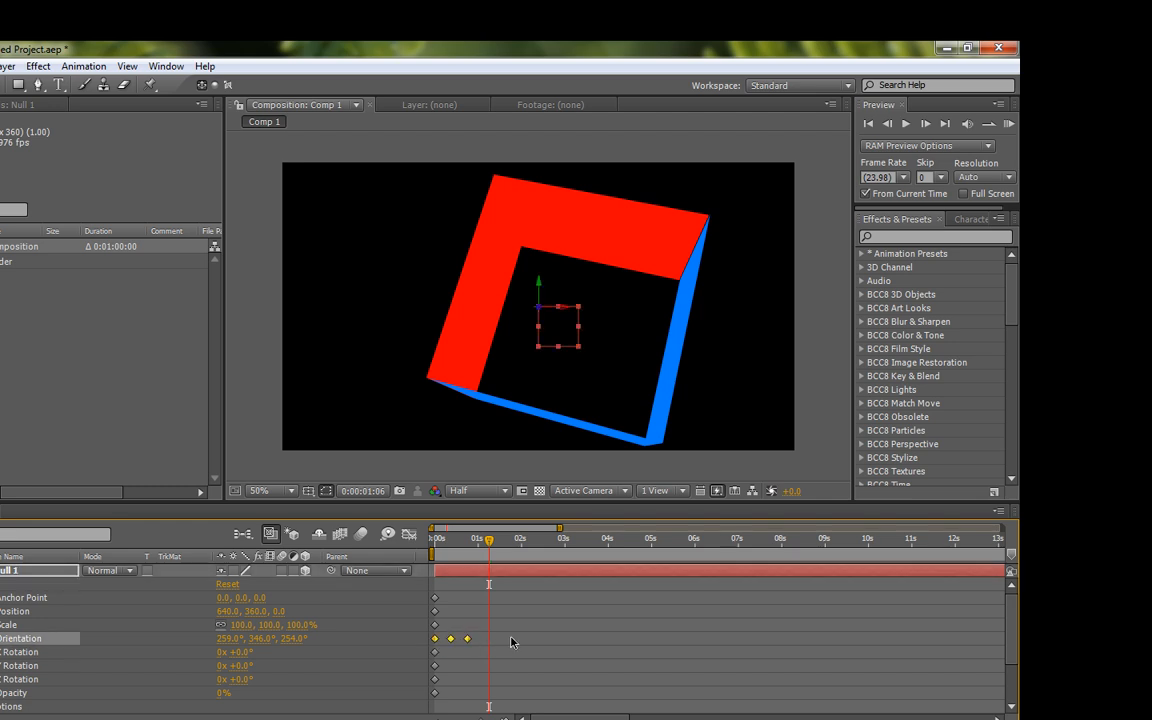
# Apply Easy Ease to Null 1's three orientation keyframes and scrub through the eased rotation.
pyautogui.press('F9')
pyautogui.click(443, 559)
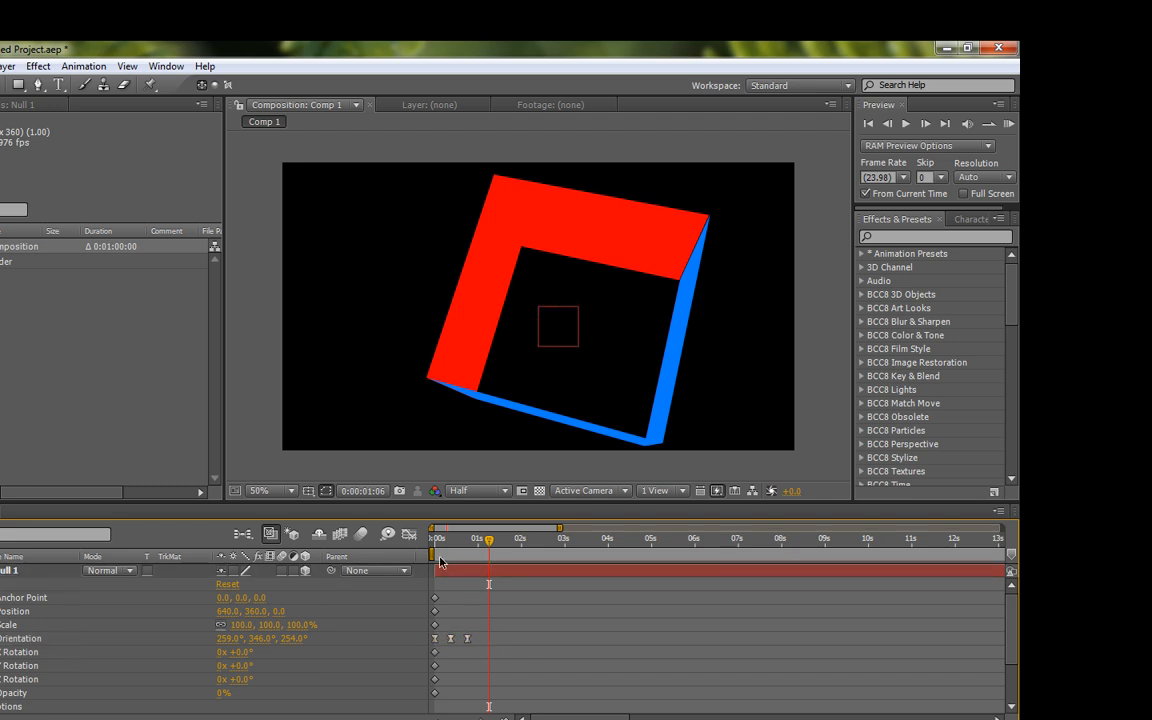
pyautogui.moveTo(443, 559); pyautogui.dragTo(470, 570)
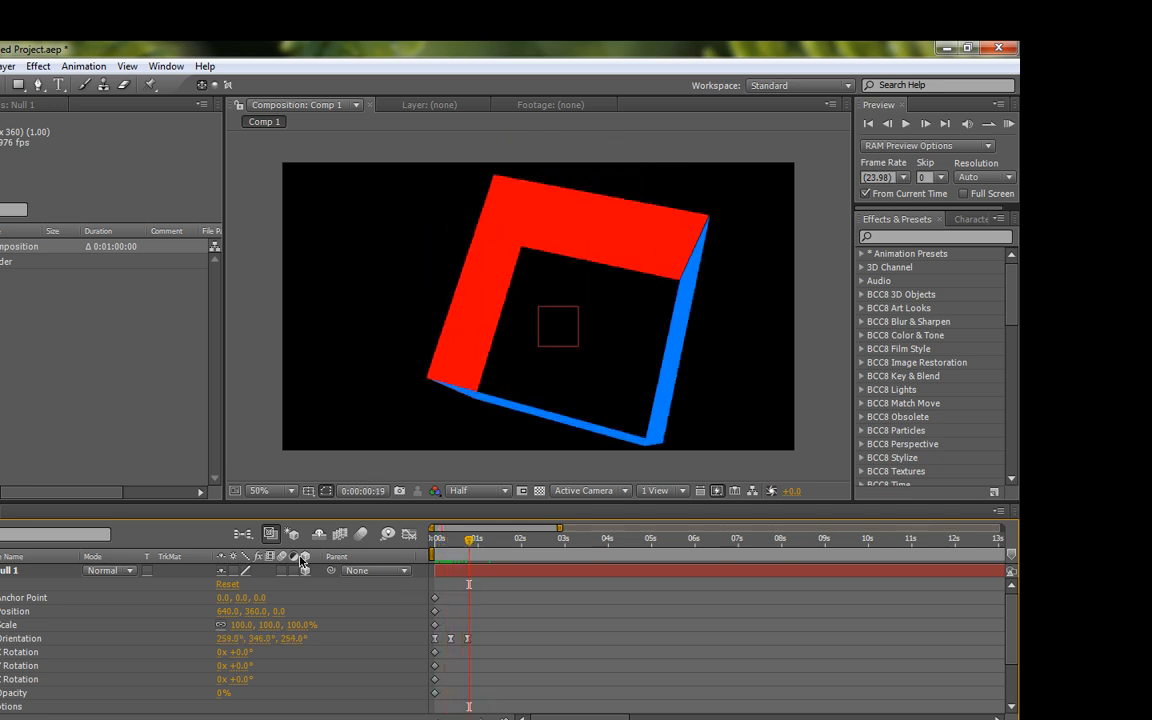
# Turn on motion blur for all four red and royal blue solids and enable motion blur for the composition.
pyautogui.scroll(-2, 298, 640)
pyautogui.click(42, 666)
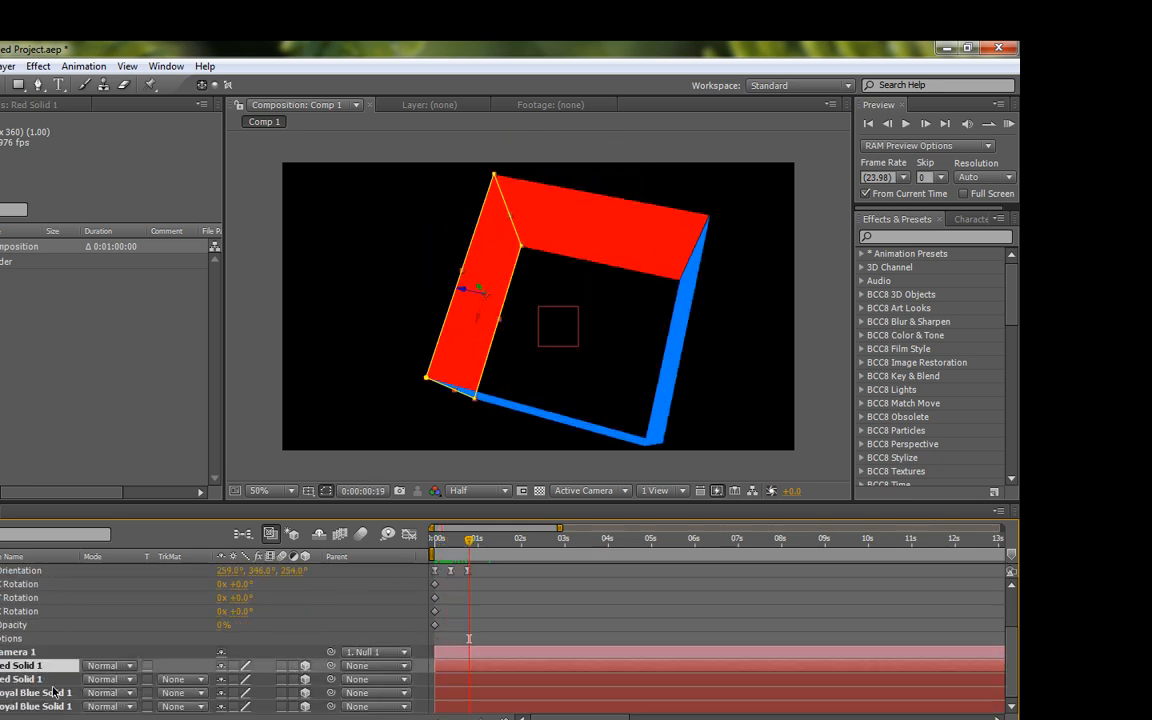
pyautogui.keyDown('shift'); pyautogui.click(40, 707); pyautogui.keyUp('shift')
pyautogui.click(282, 670)
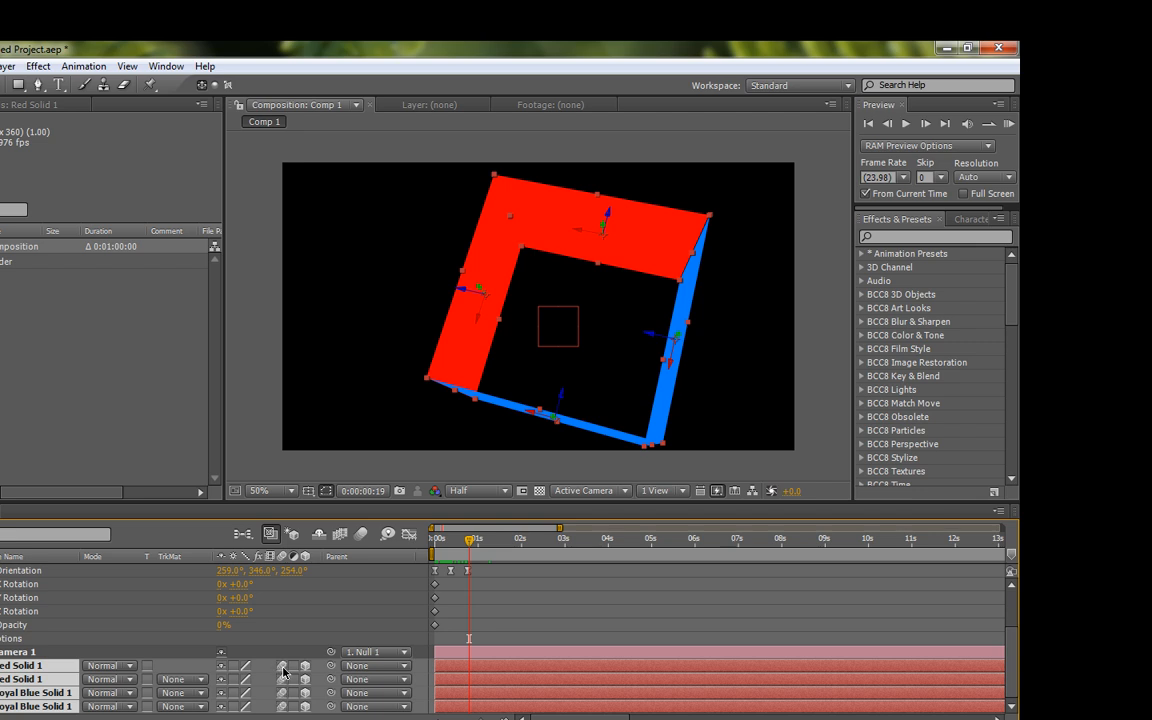
pyautogui.click(491, 596)
pyautogui.scroll(3, 491, 596)
pyautogui.click(453, 546)
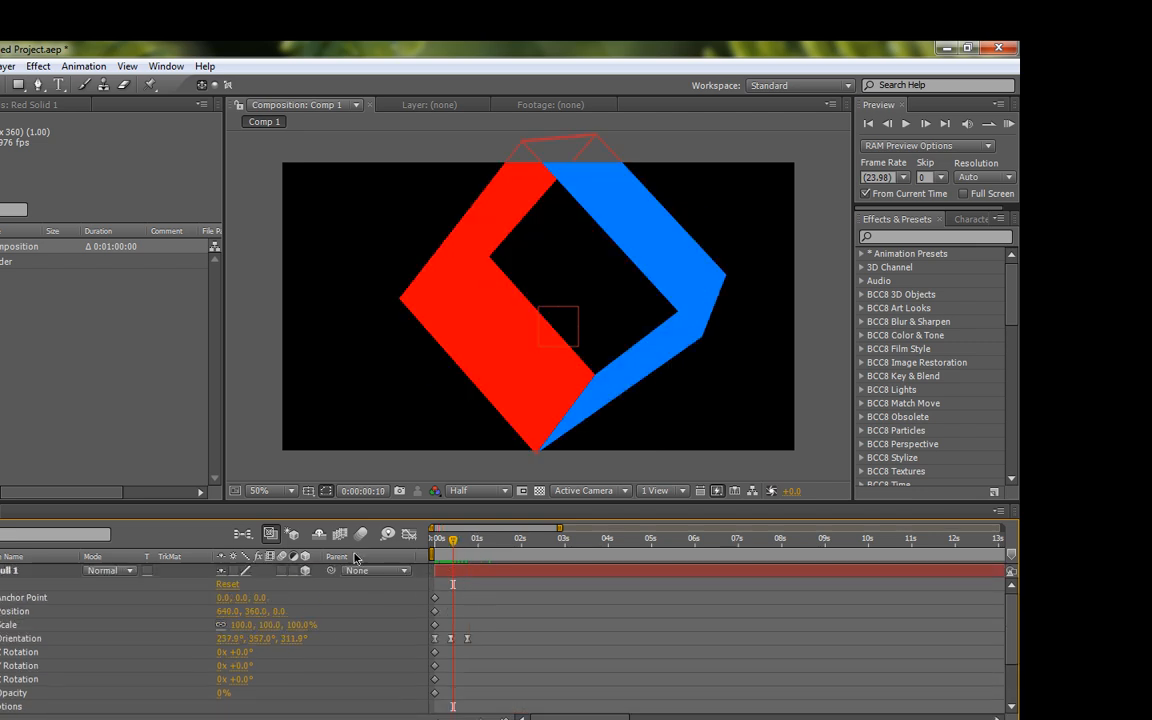
pyautogui.click(360, 535)
# Run a RAM preview of the motion-blurred box rotation from the start of the composition, and stop it.
pyautogui.moveTo(451, 549); pyautogui.dragTo(431, 582)
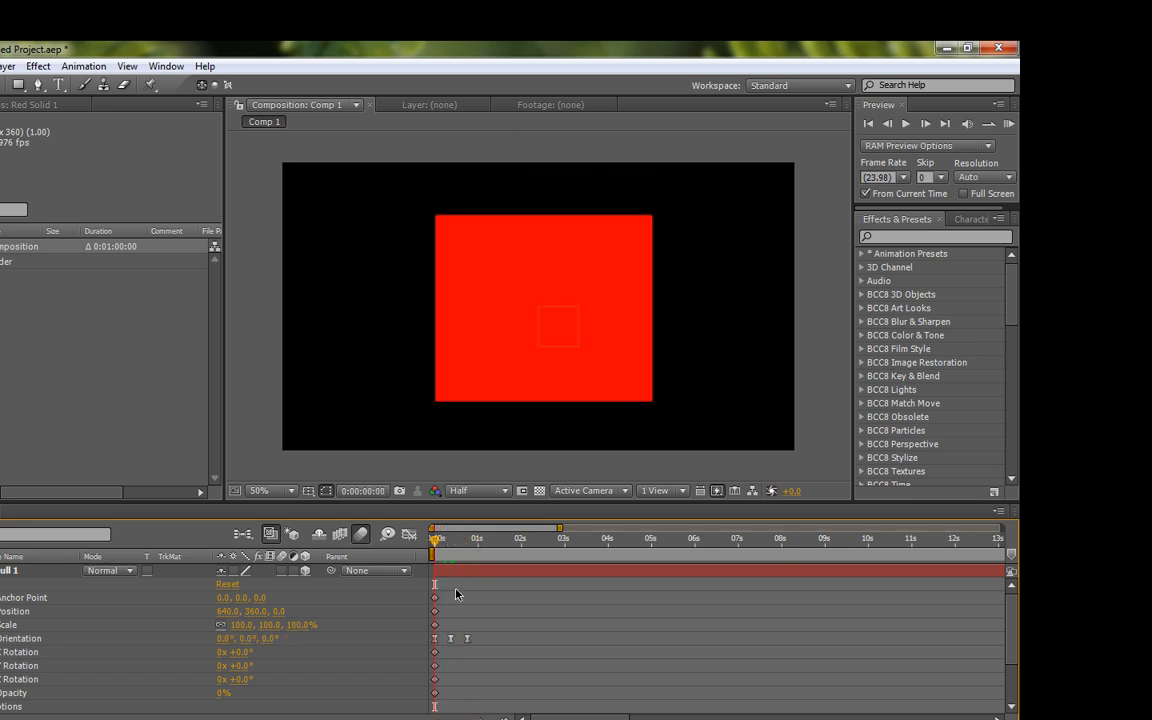
pyautogui.click(1011, 123)
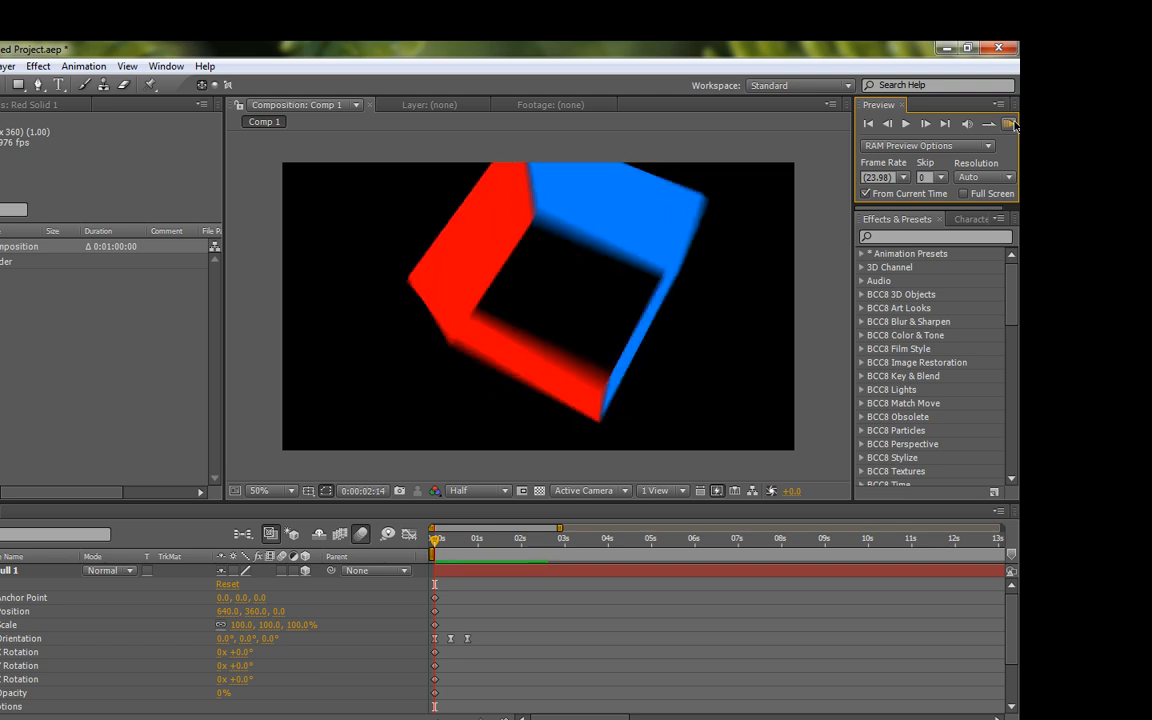
pyautogui.click(560, 616)
# Go to 0:00:01:03 and keyframe Null 1's orientation back to 0°, 0°, 0°.
pyautogui.moveTo(482, 545); pyautogui.dragTo(484, 549)
pyautogui.click(229, 638)
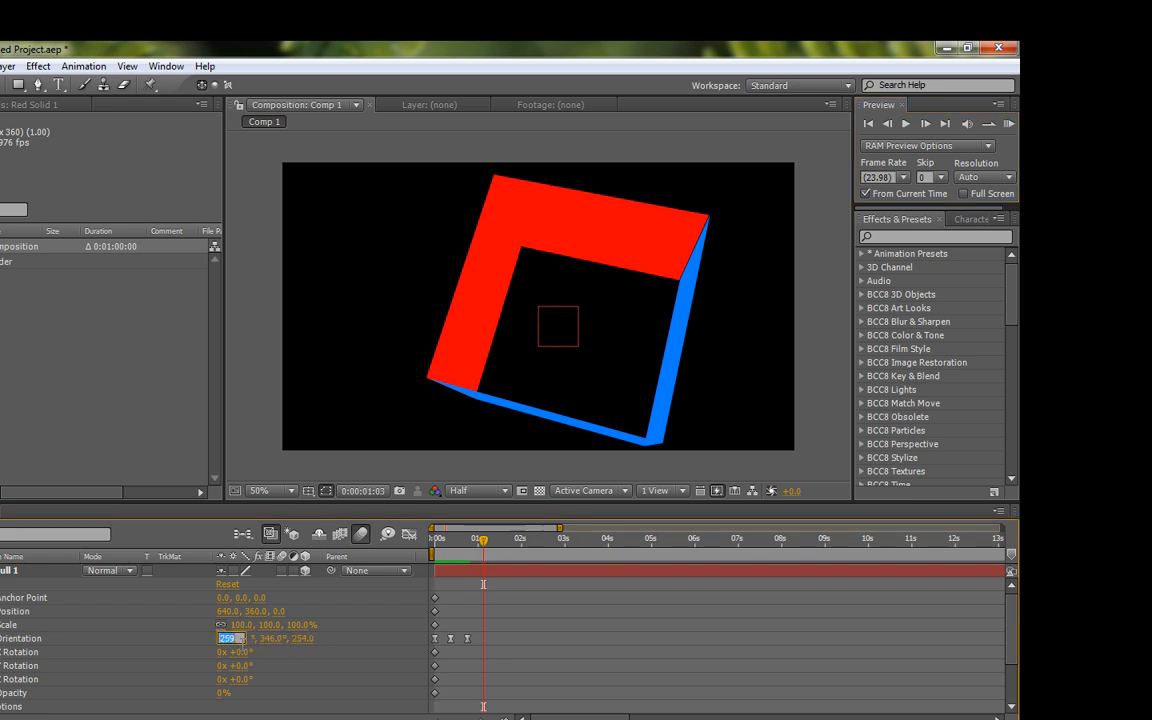
pyautogui.write('0')
pyautogui.click(286, 640)
pyautogui.write('0')
pyautogui.click(254, 641)
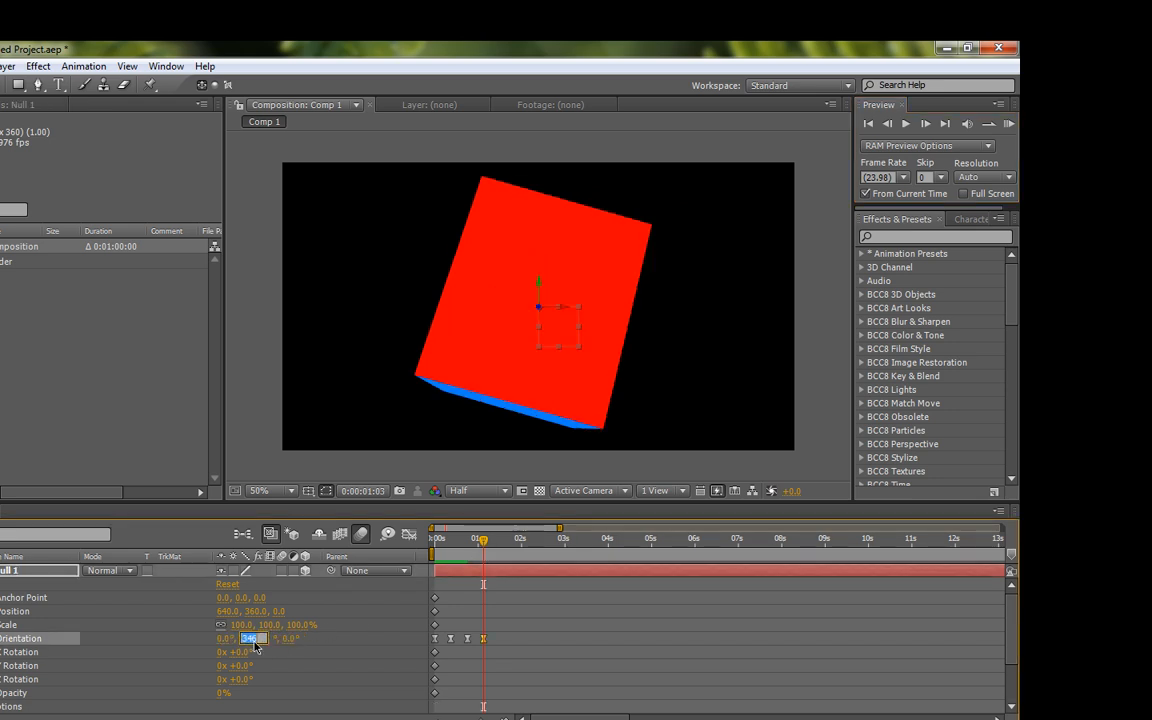
pyautogui.write('0')
pyautogui.click(408, 627)
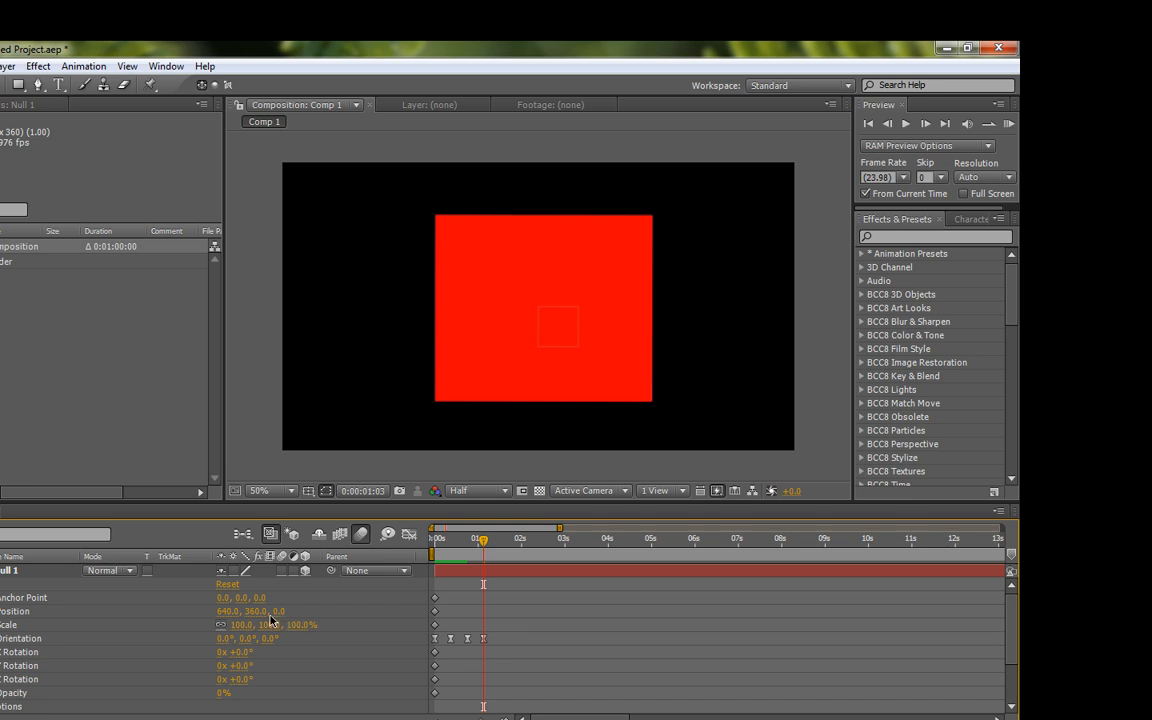
# RAM preview the complete box rotation from the first frame, and scrub to 0:00:00:22 to inspect the blur.
pyautogui.moveTo(483, 542); pyautogui.dragTo(430, 554)
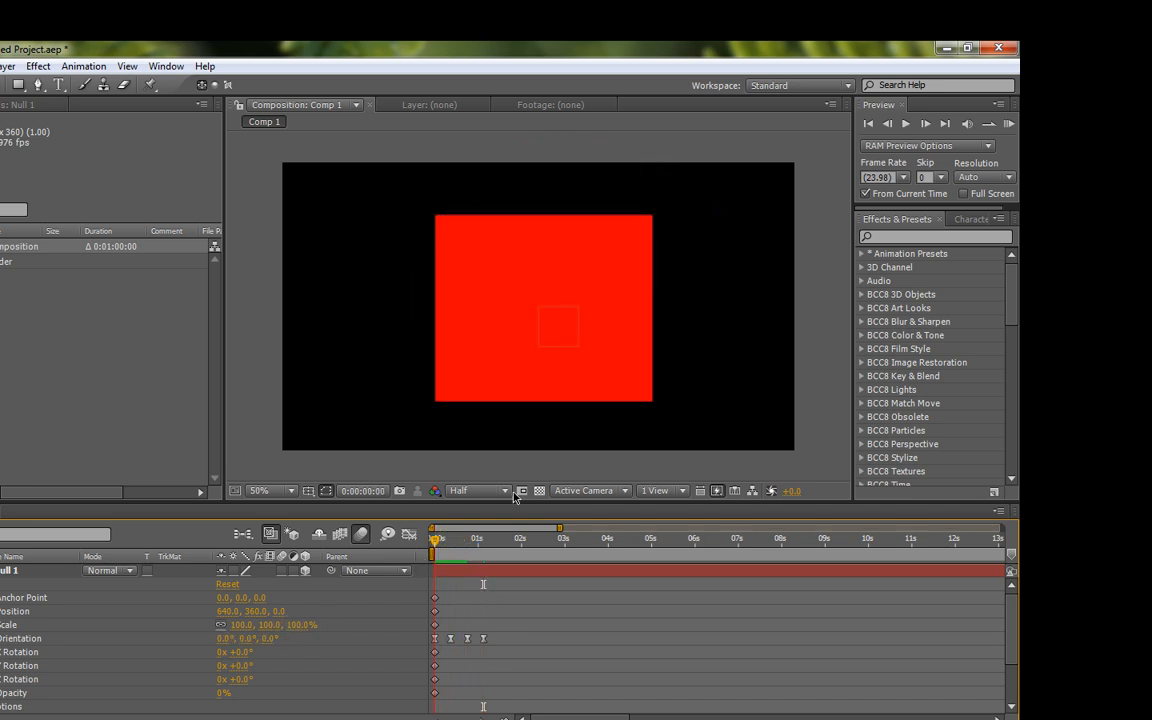
pyautogui.click(1010, 124)
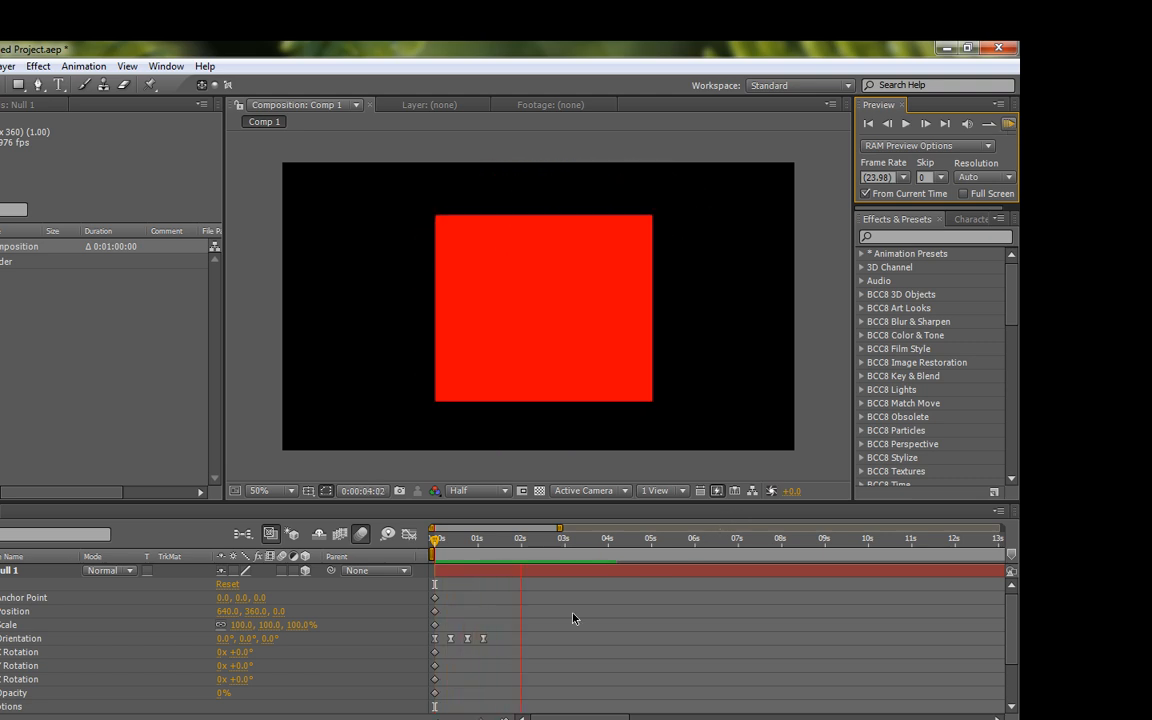
pyautogui.press('KP_0')
pyautogui.press('KP_0')
pyautogui.press('space')
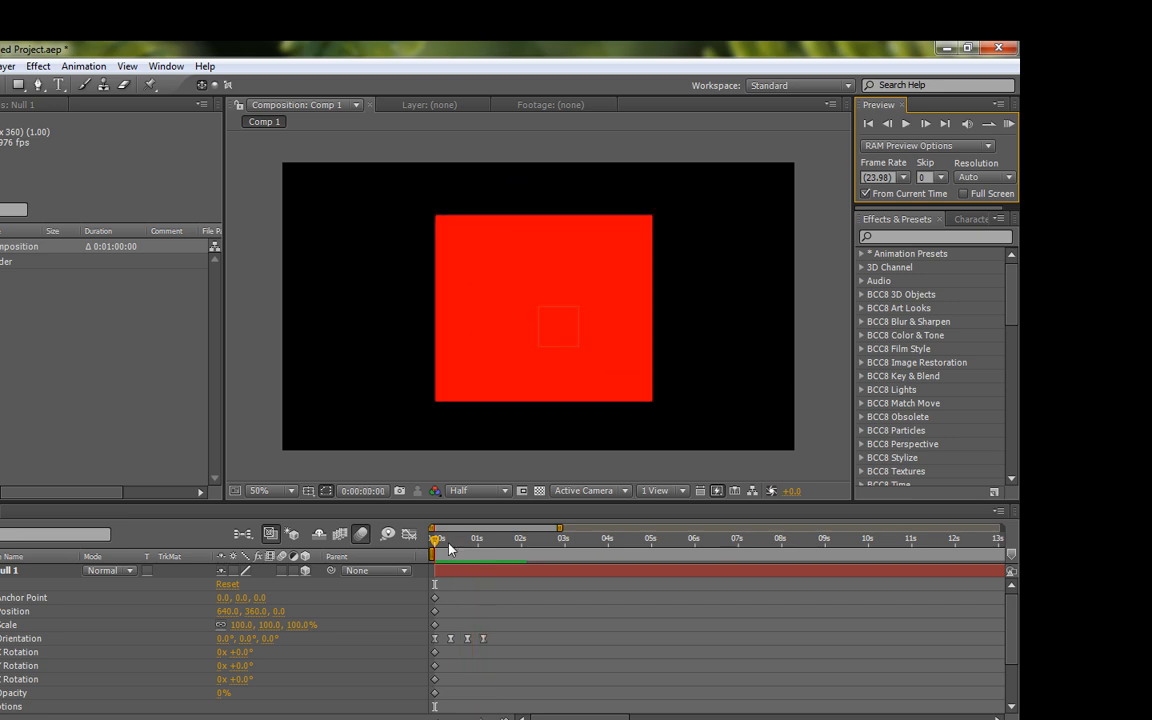
pyautogui.moveTo(456, 546); pyautogui.dragTo(475, 566)
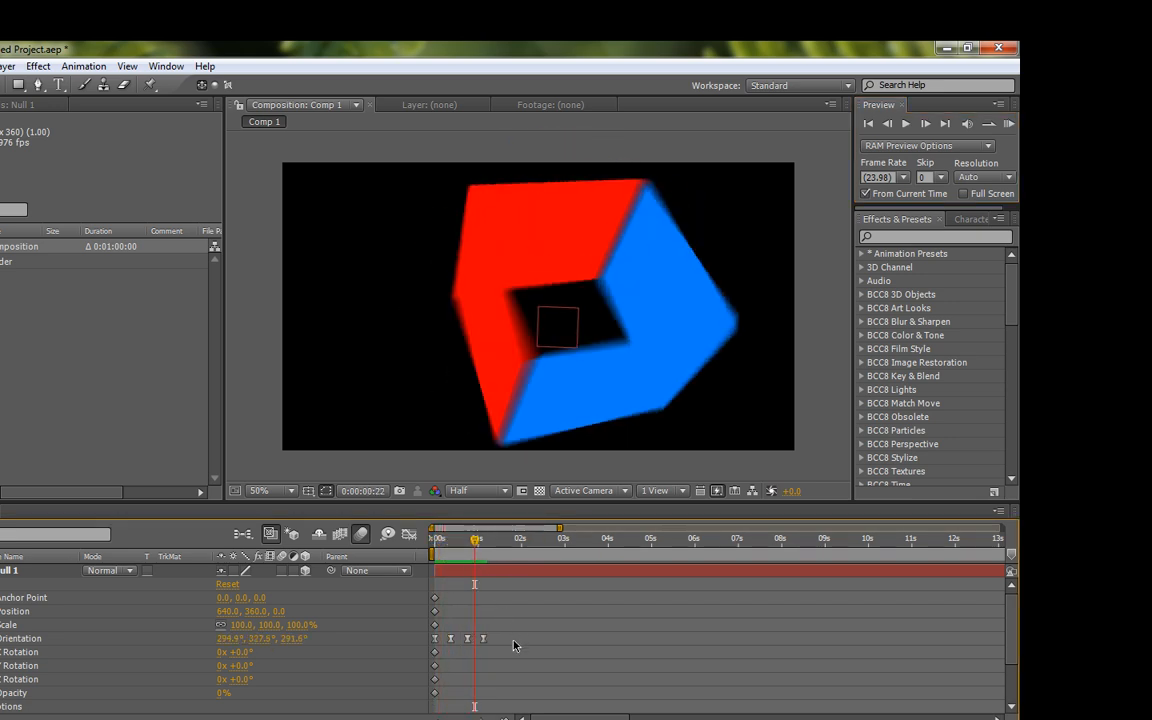
# Select all four of Null 1's orientation keyframes and check the Easy Ease options in the Keyframe Assistant.
pyautogui.moveTo(513, 640); pyautogui.dragTo(425, 645)
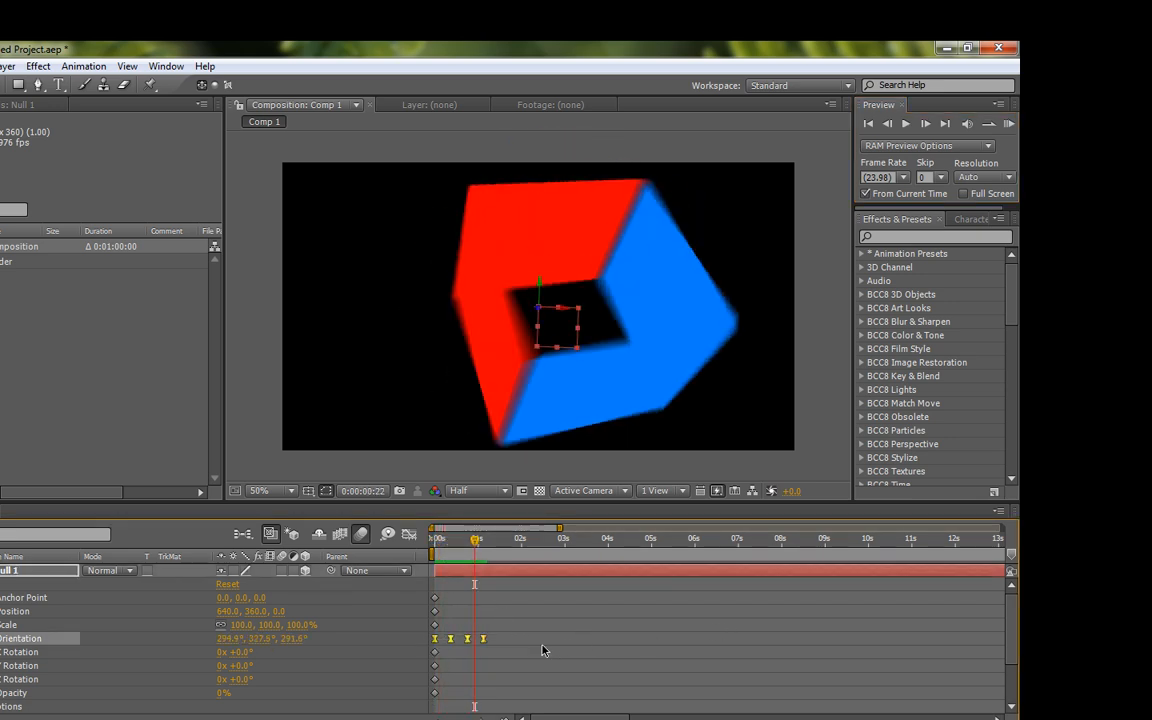
pyautogui.rightClick(489, 643)
pyautogui.moveTo(580, 714)
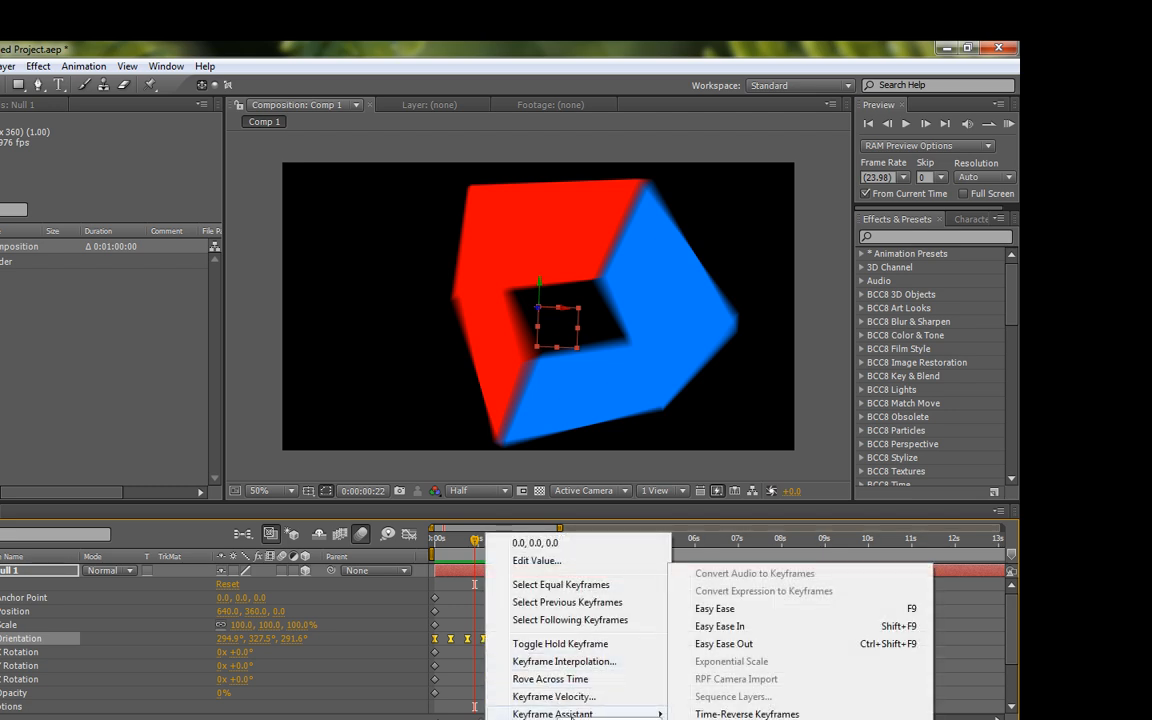
pyautogui.click(479, 626)
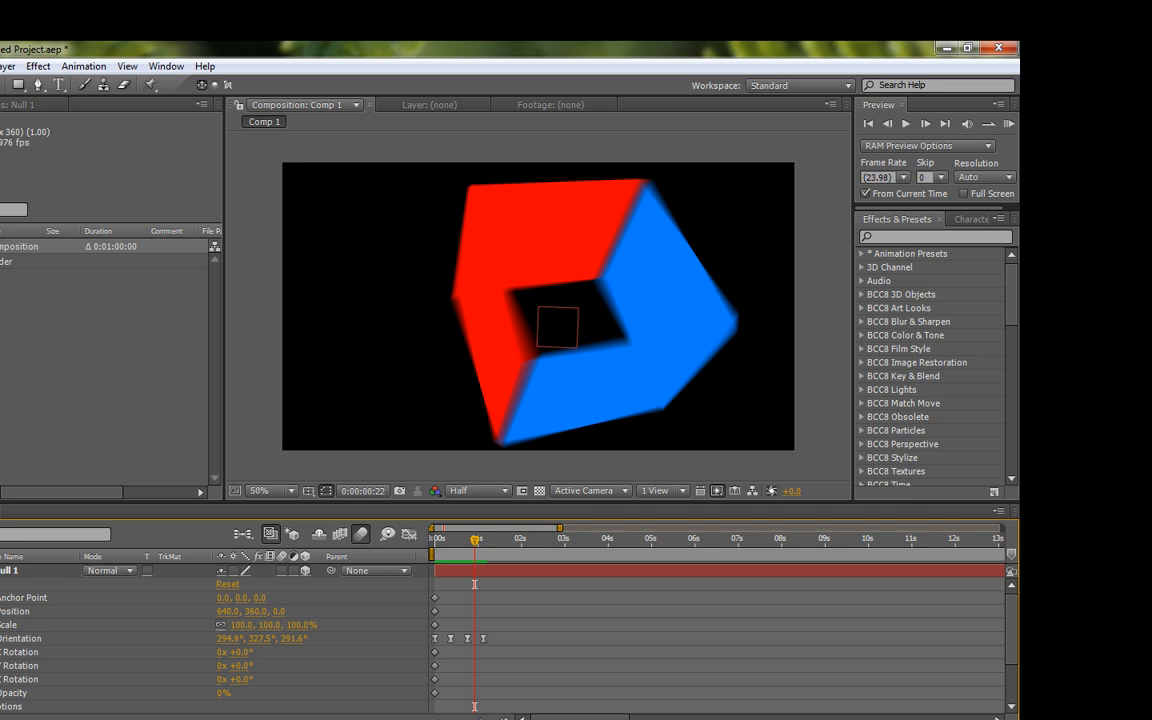
# Collapse Null 1's properties and scrub the box animation from the first frame to 0:00:01:05.
pyautogui.click(0, 571)
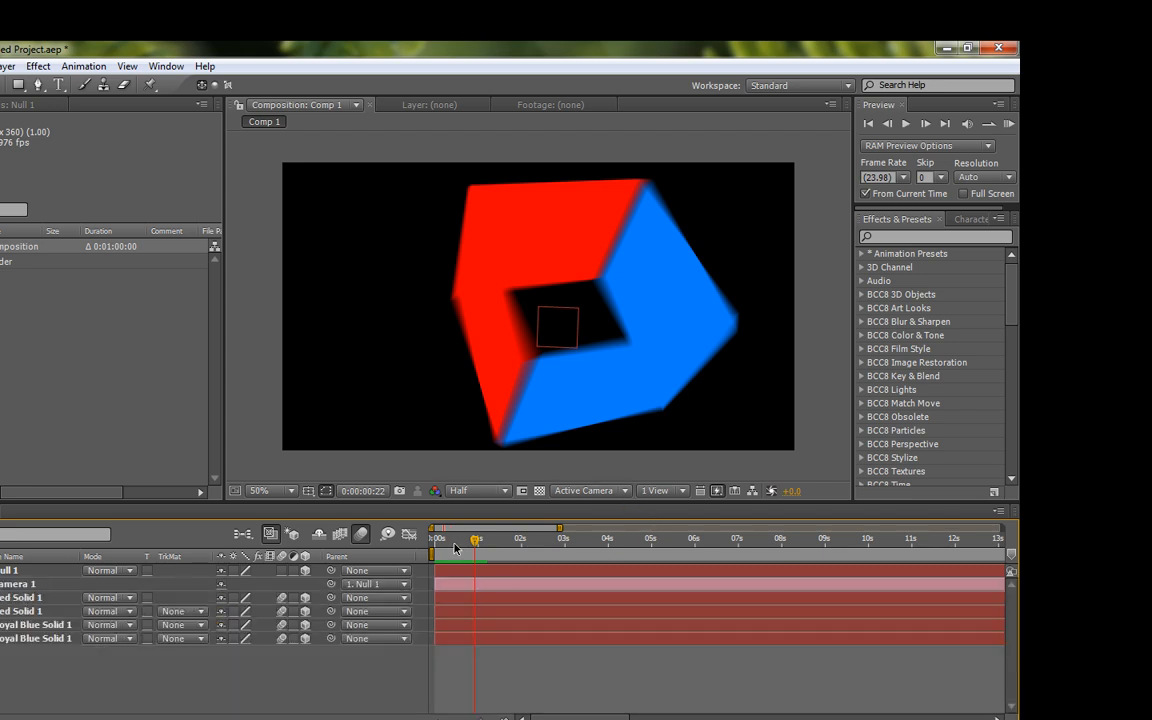
pyautogui.press('Home')
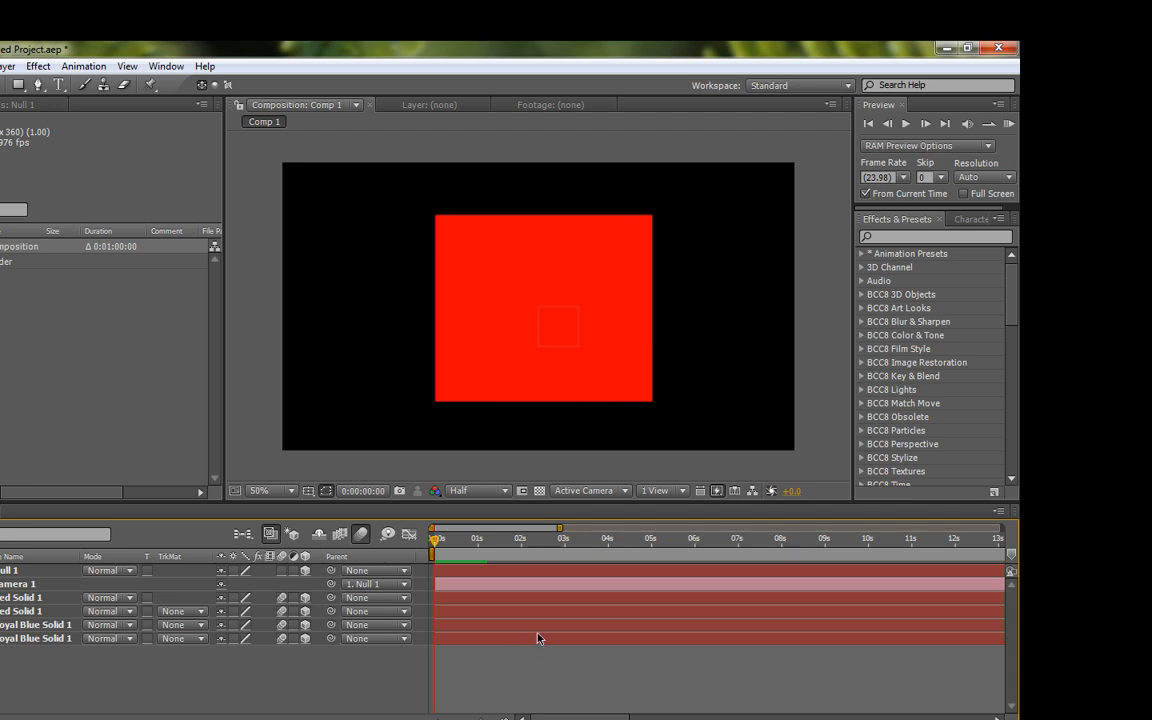
pyautogui.moveTo(436, 545); pyautogui.dragTo(487, 566)
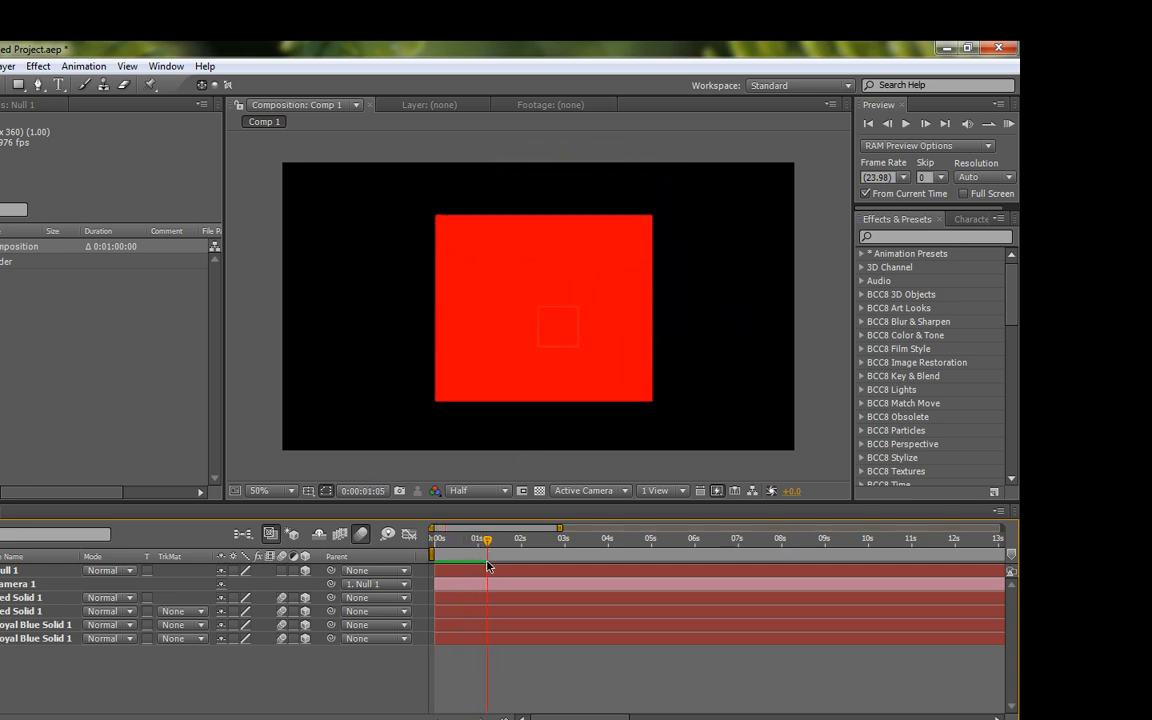
# Pre-compose all six layers as Pre-comp 1, moving all attributes into the new composition.
pyautogui.click(55, 645)
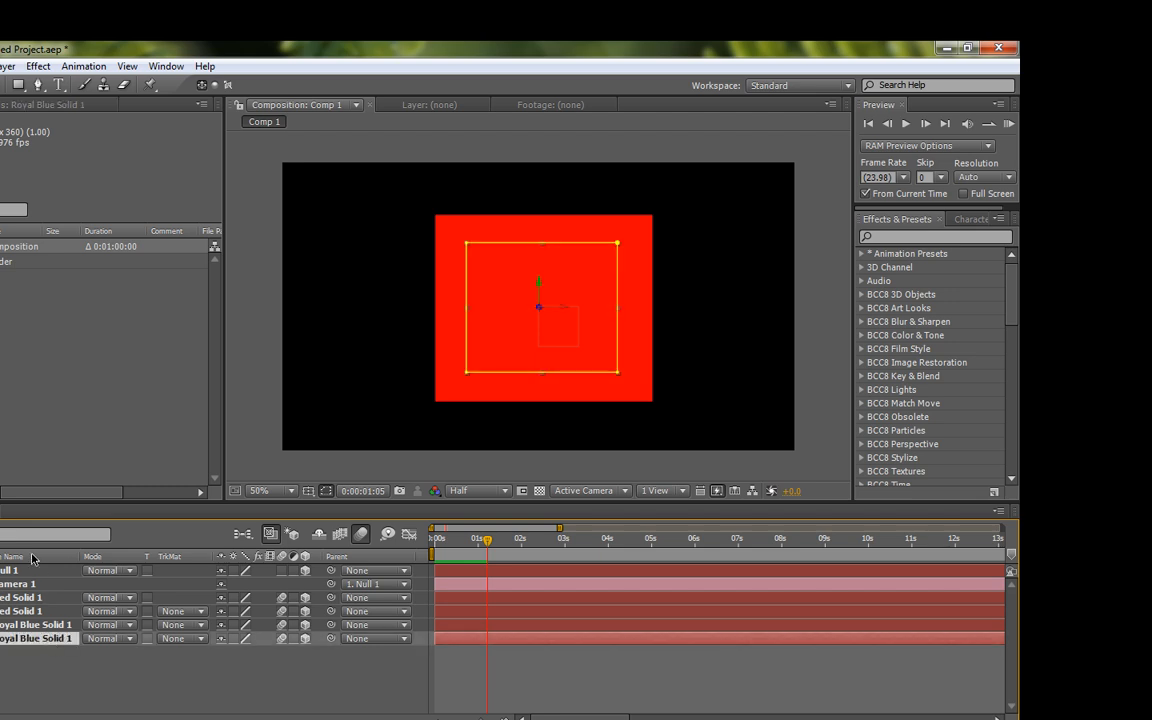
pyautogui.hotkey('ctrl', 'a')
pyautogui.click(12, 66)
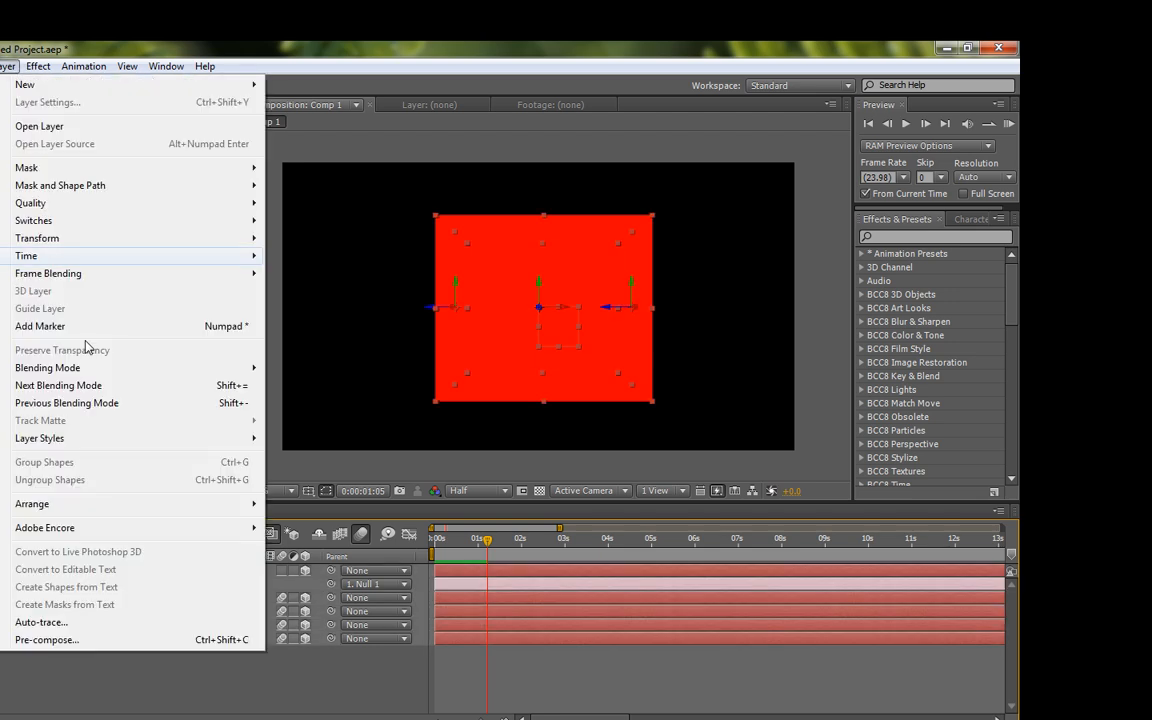
pyautogui.click(40, 638)
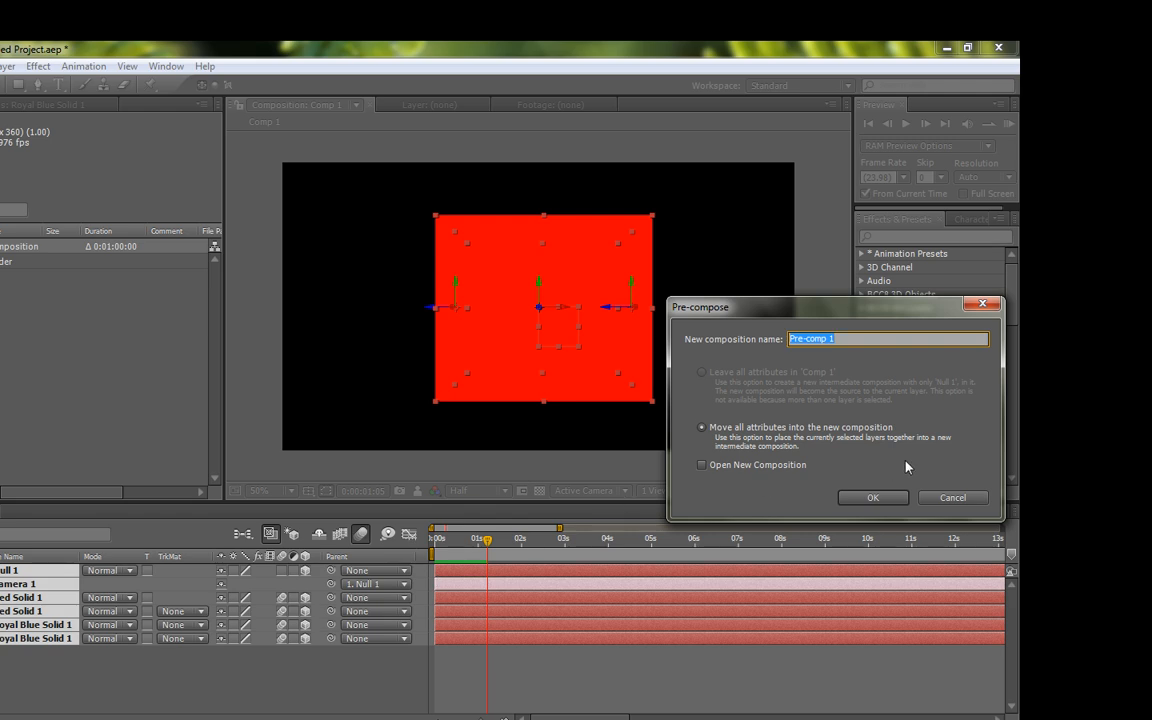
pyautogui.click(872, 497)
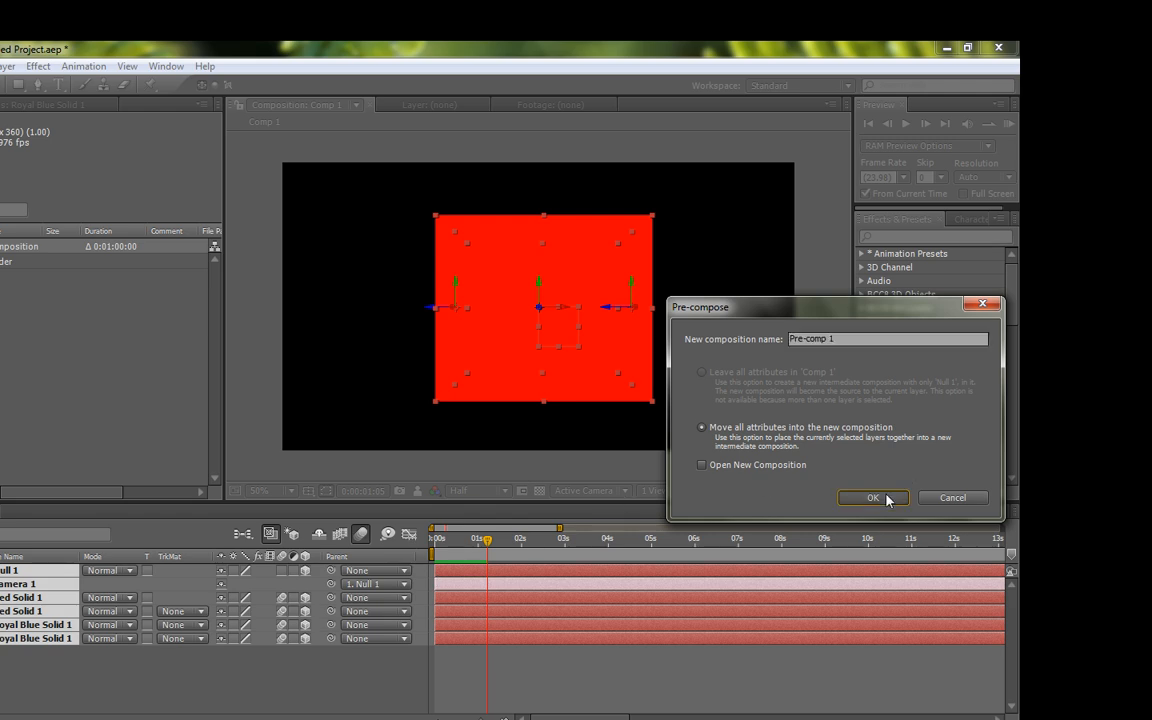
# Add a 35mm camera named Camera 1 above Pre-comp 1.
pyautogui.click(3, 68)
pyautogui.moveTo(30, 85)
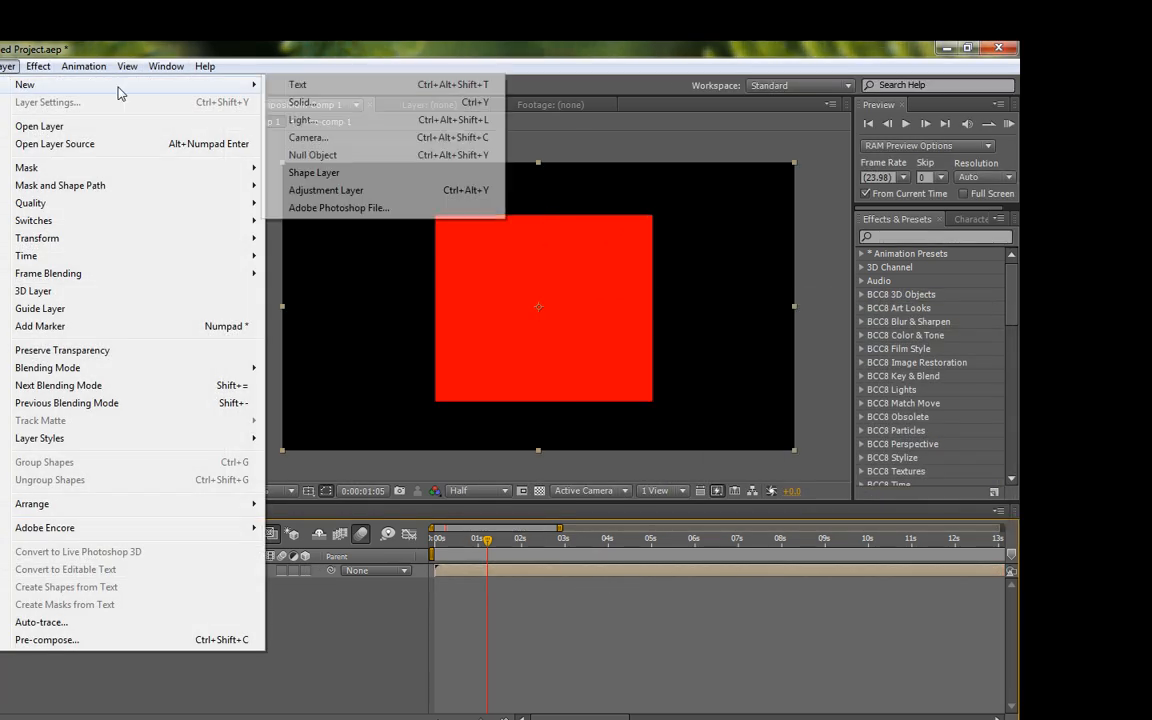
pyautogui.click(320, 131)
pyautogui.click(610, 591)
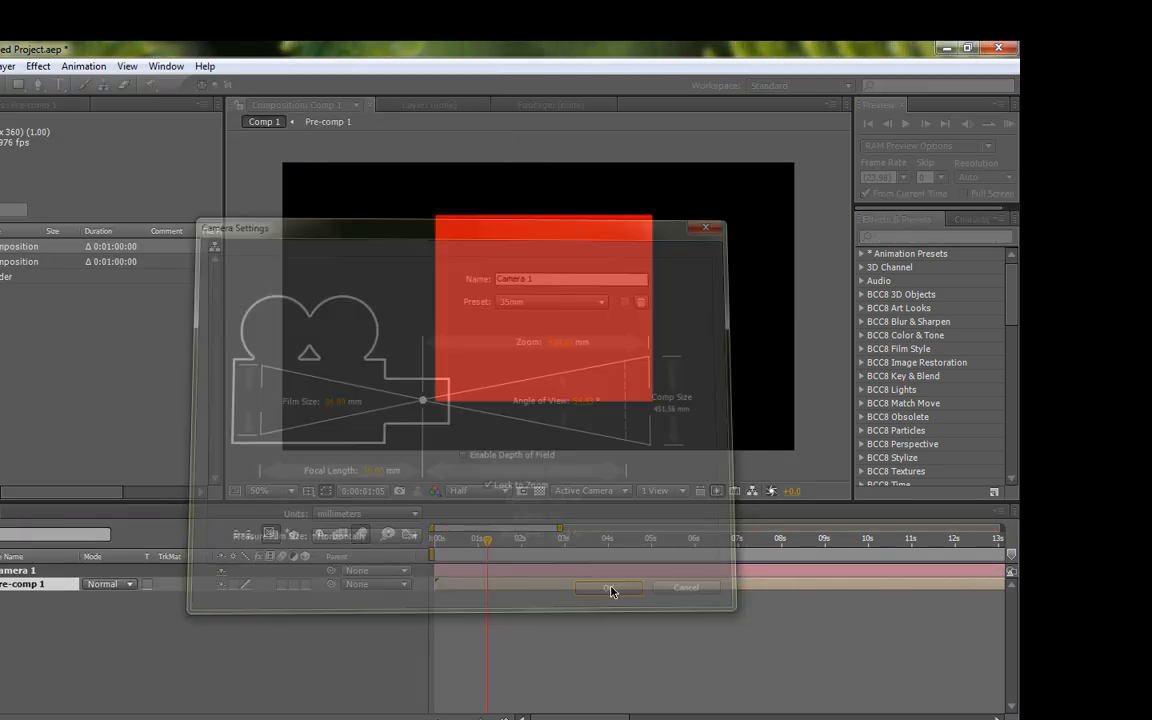
# Add a null object, make it a 3D layer, and parent Camera 1 to it.
pyautogui.click(5, 66)
pyautogui.moveTo(30, 85)
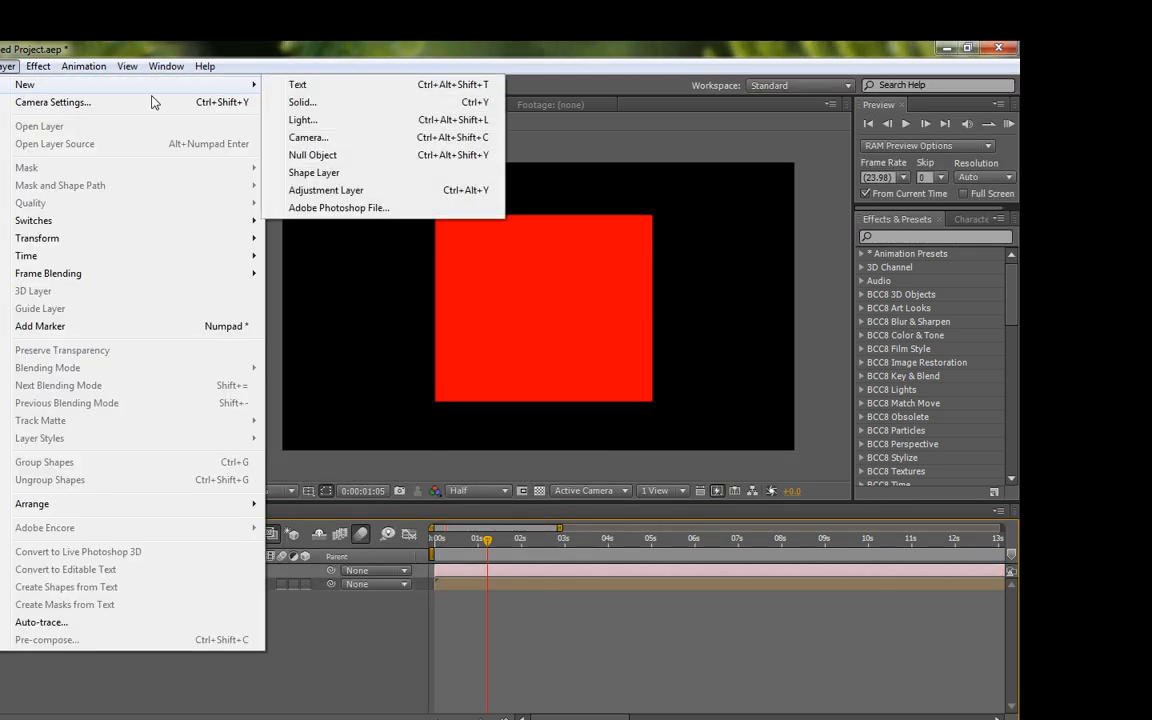
pyautogui.click(320, 154)
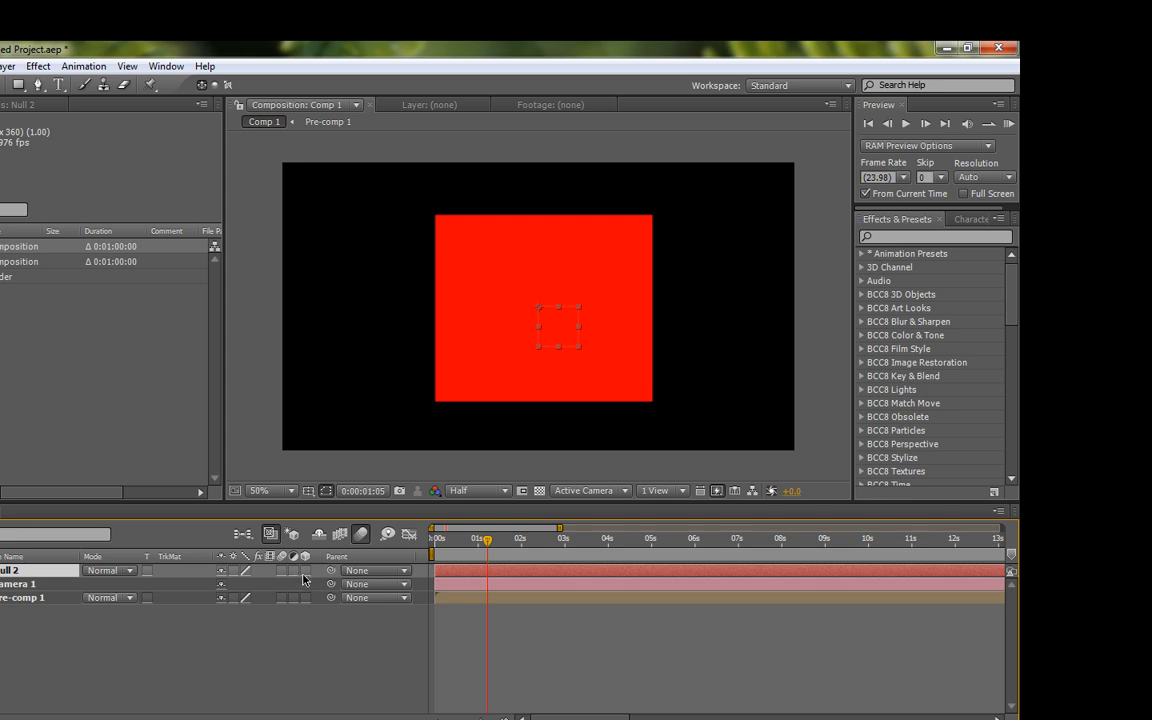
pyautogui.moveTo(331, 584); pyautogui.dragTo(22, 571)
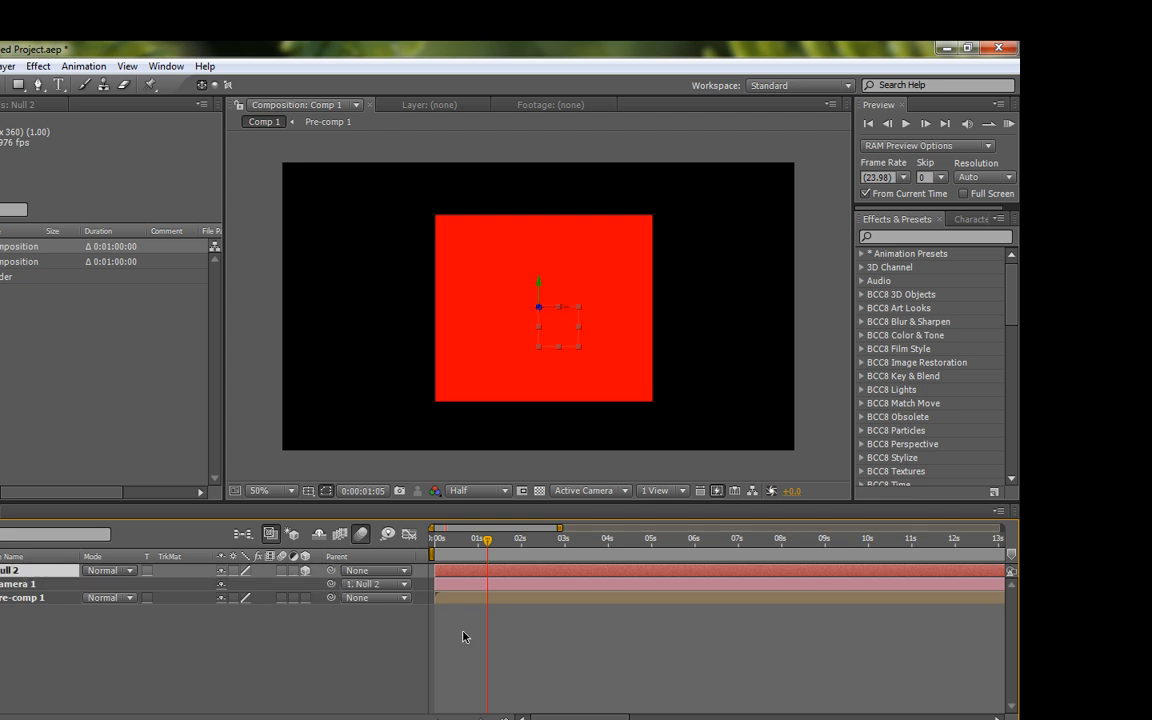
# Go to 0:00:01:17, make Pre-comp 1 a 3D layer, and expand Null 2's transform properties.
pyautogui.click(462, 551)
pyautogui.moveTo(462, 551); pyautogui.dragTo(509, 577)
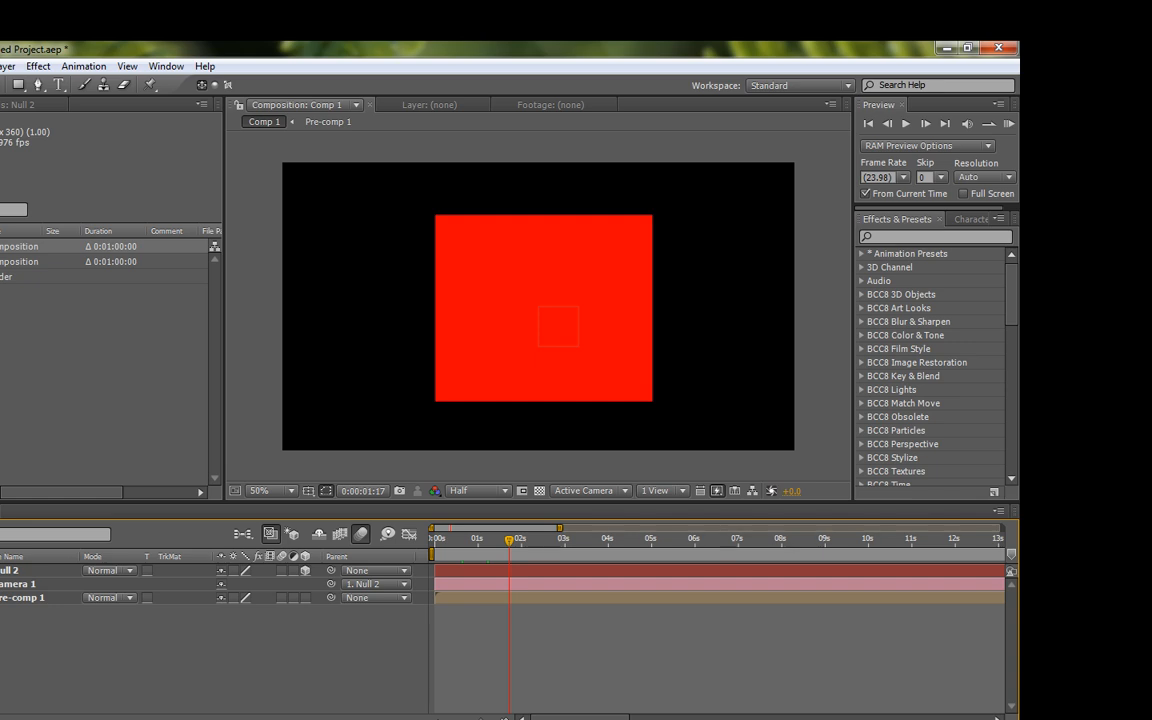
pyautogui.click(1, 571)
pyautogui.click(1, 584)
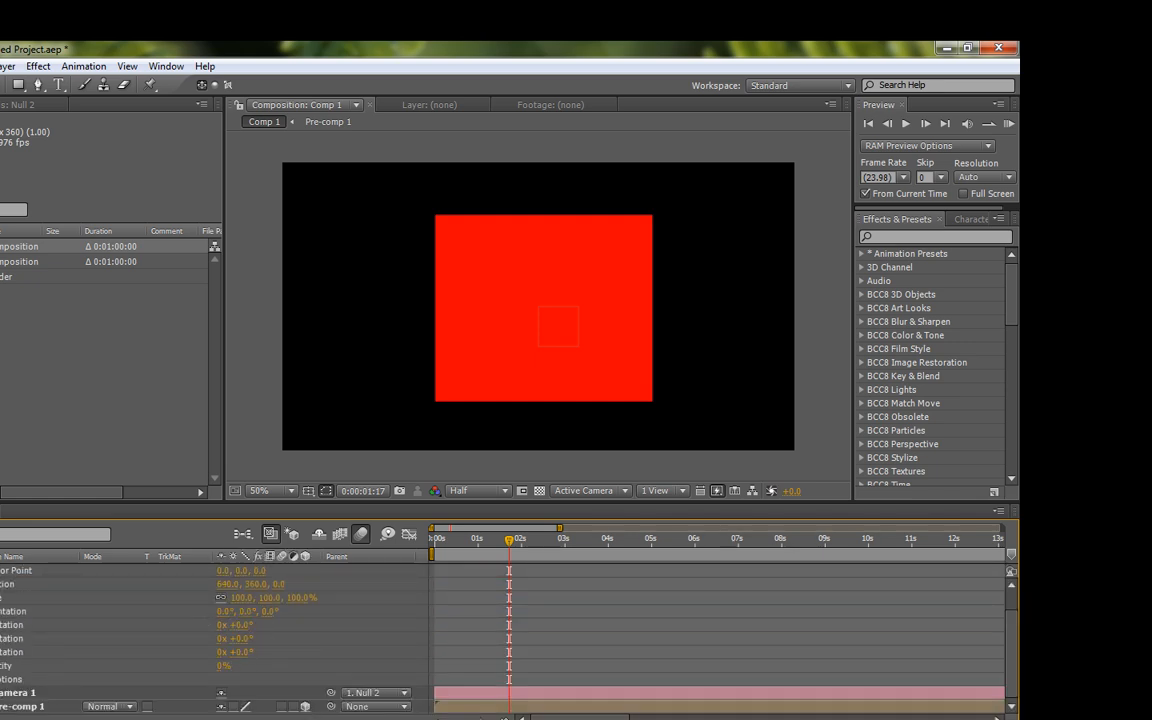
pyautogui.scroll(1, 300, 620)
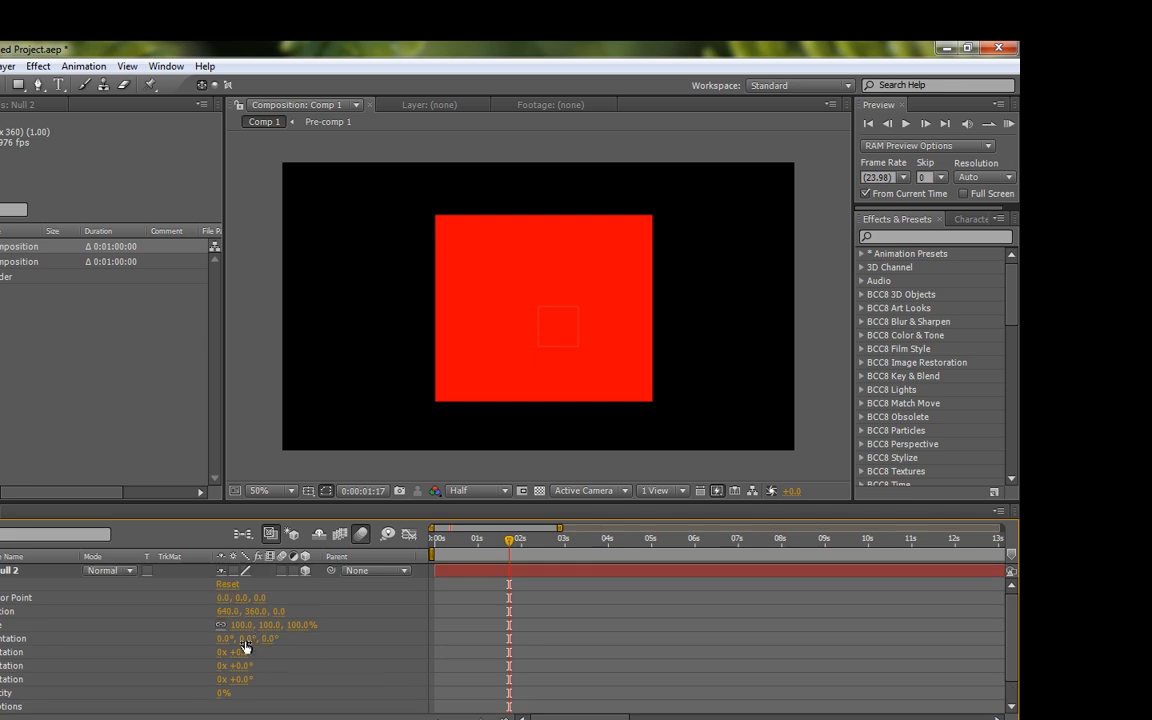
# Try a Y orientation of 55° on Null 2 and undo it, checking the layer properties of Null 2 and Pre-comp 1.
pyautogui.moveTo(245, 647); pyautogui.dragTo(251, 680)
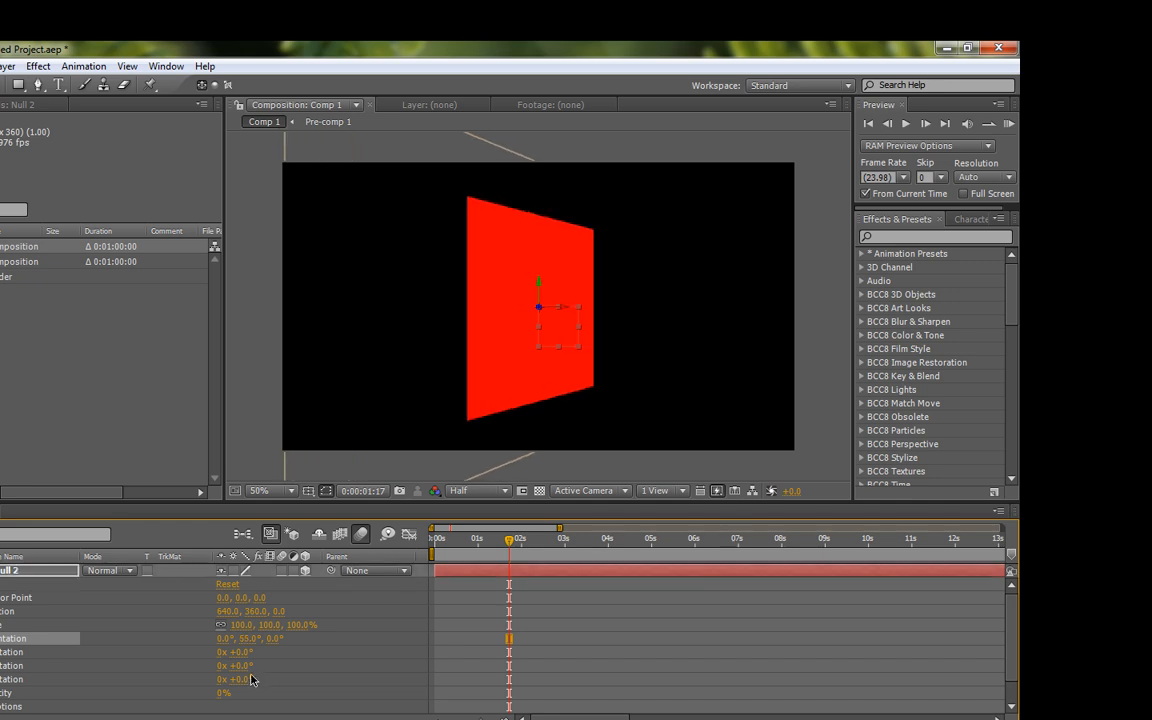
pyautogui.hotkey('ctrl', 'z')
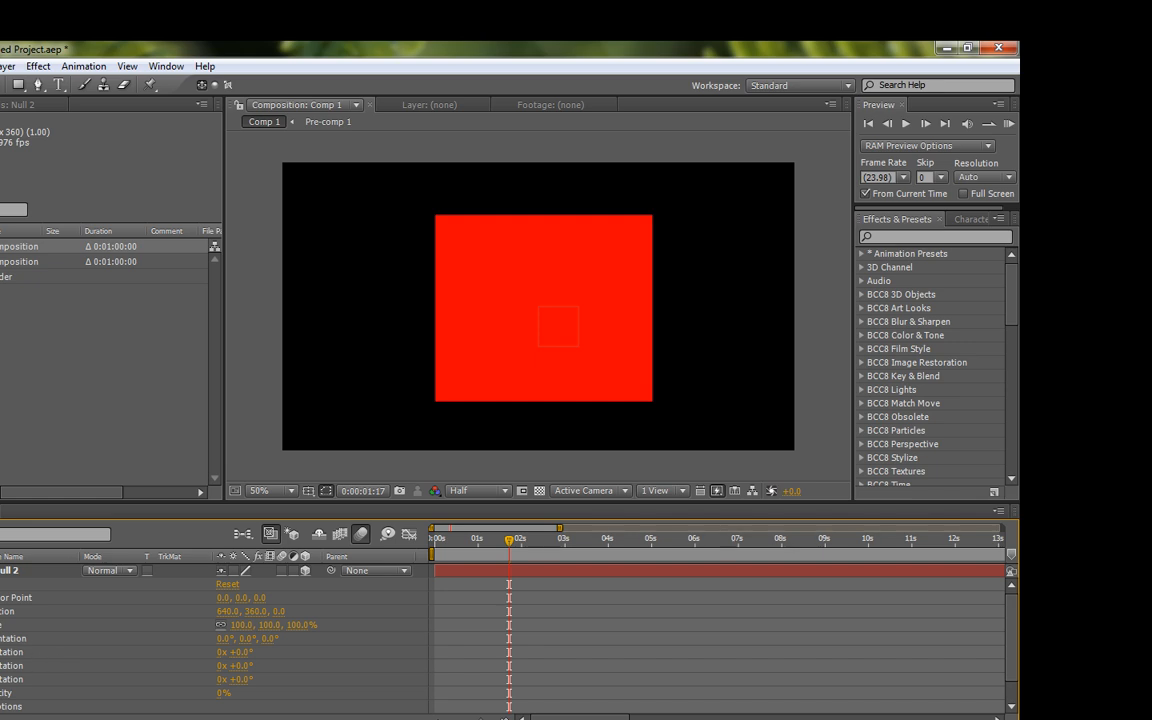
pyautogui.click(0, 571)
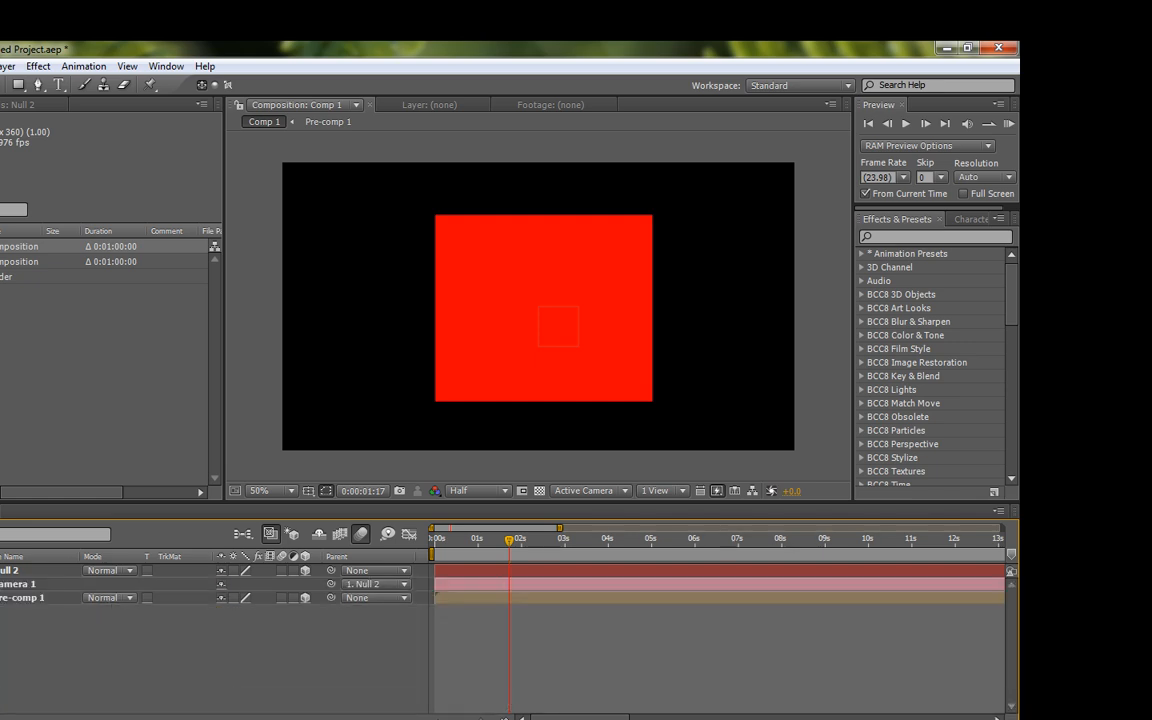
pyautogui.click(0, 598)
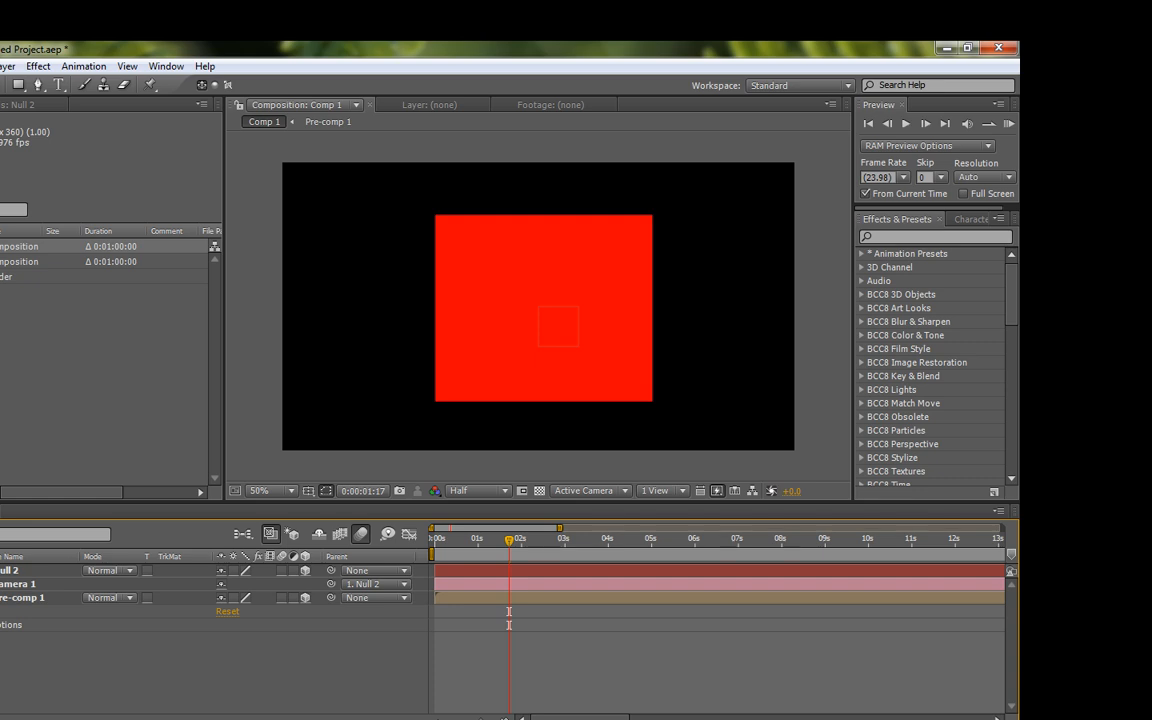
pyautogui.click(0, 571)
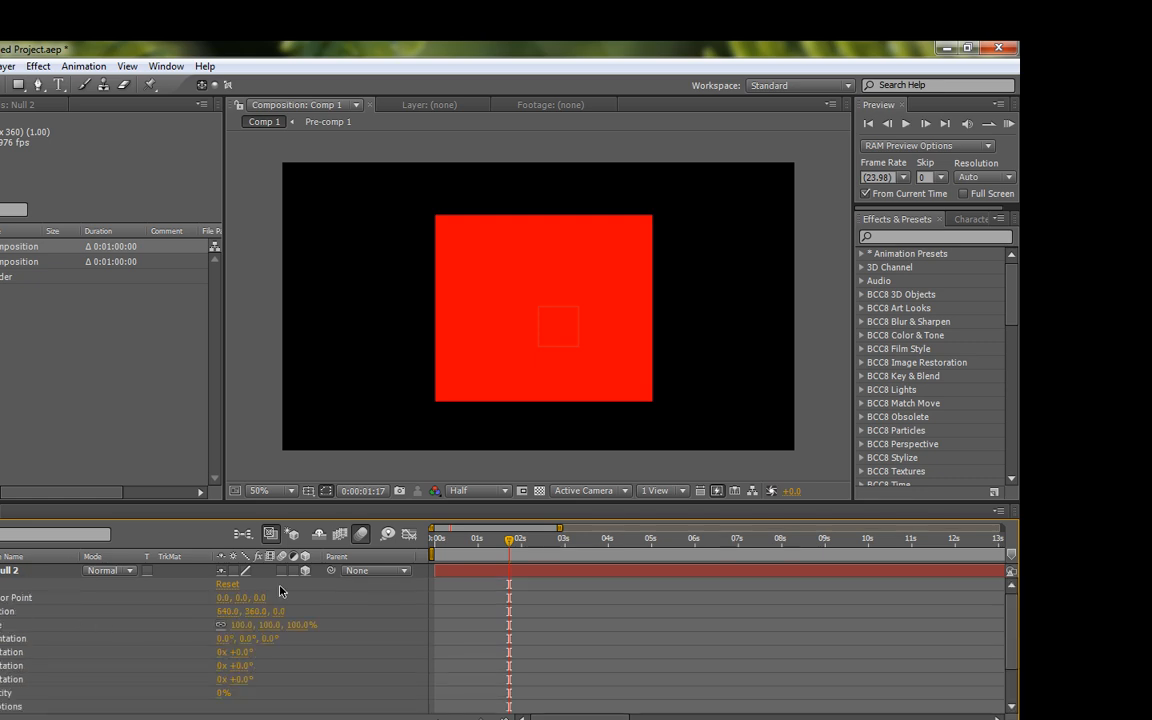
pyautogui.click(0, 571)
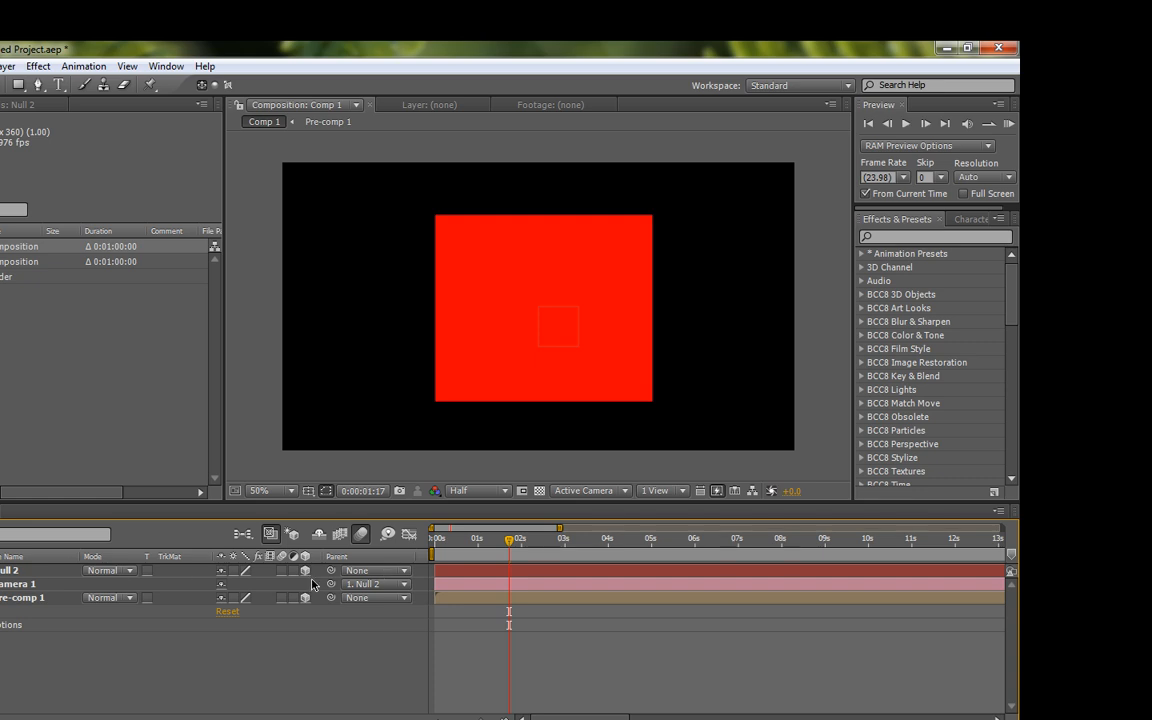
# Duplicate Pre-comp 1 and turn on Collapse Transformations for the upper copy.
pyautogui.click(445, 600)
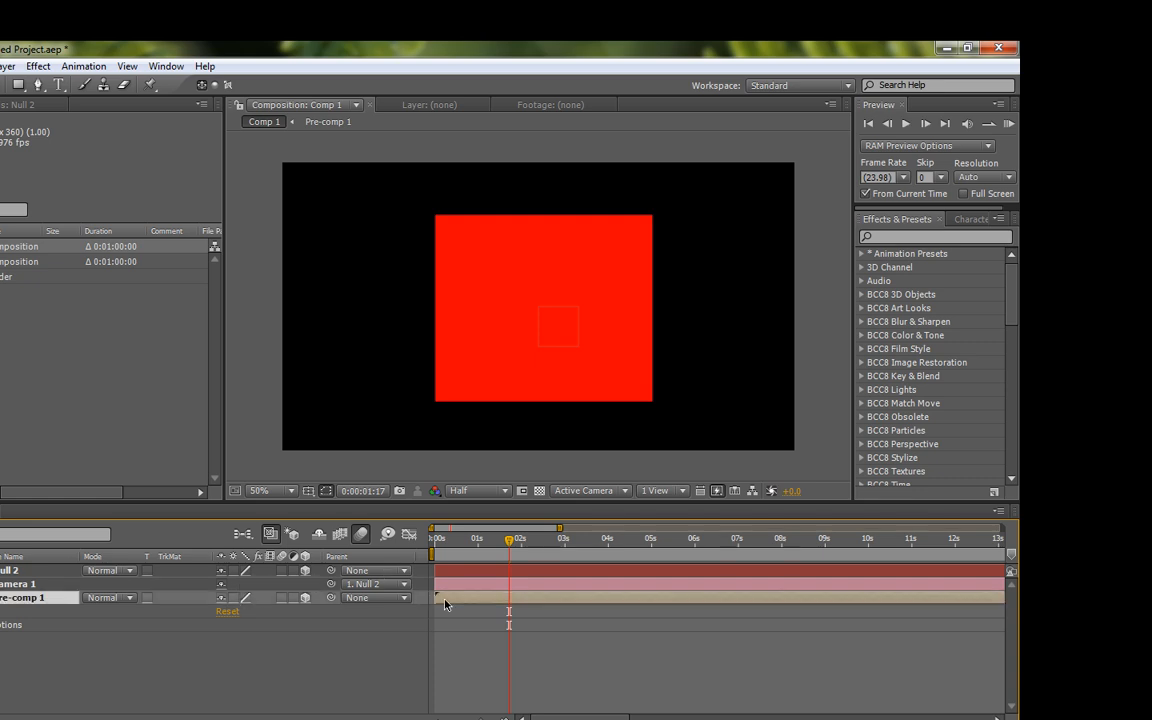
pyautogui.hotkey('ctrl', 'd')
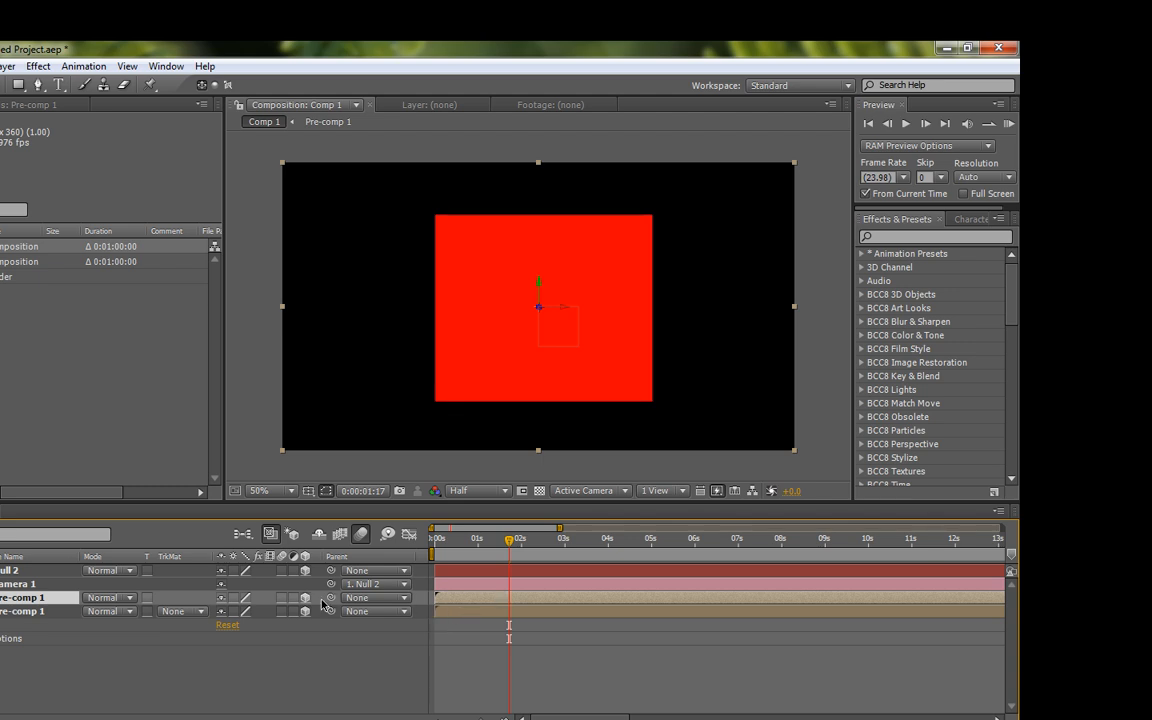
pyautogui.click(234, 598)
# Set Null 2's orientation to 125°, 167°, 102° and collapse its properties.
pyautogui.click(0, 571)
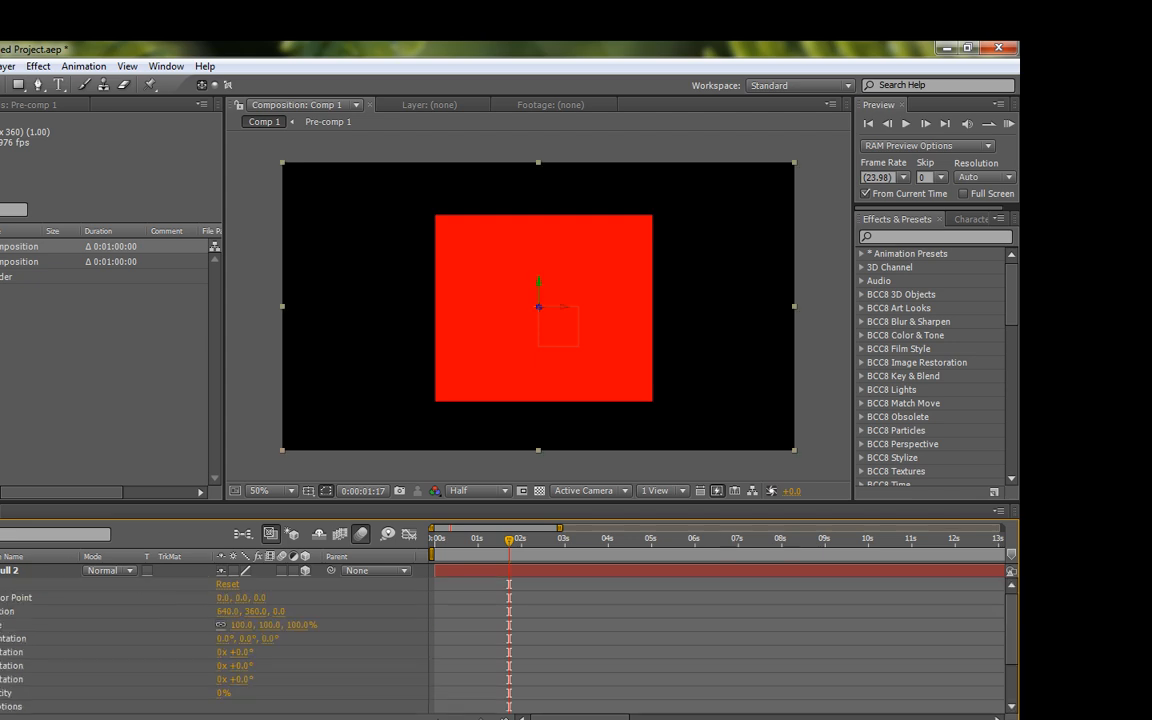
pyautogui.click(0, 571)
pyautogui.click(0, 571)
pyautogui.moveTo(245, 638); pyautogui.dragTo(389, 640)
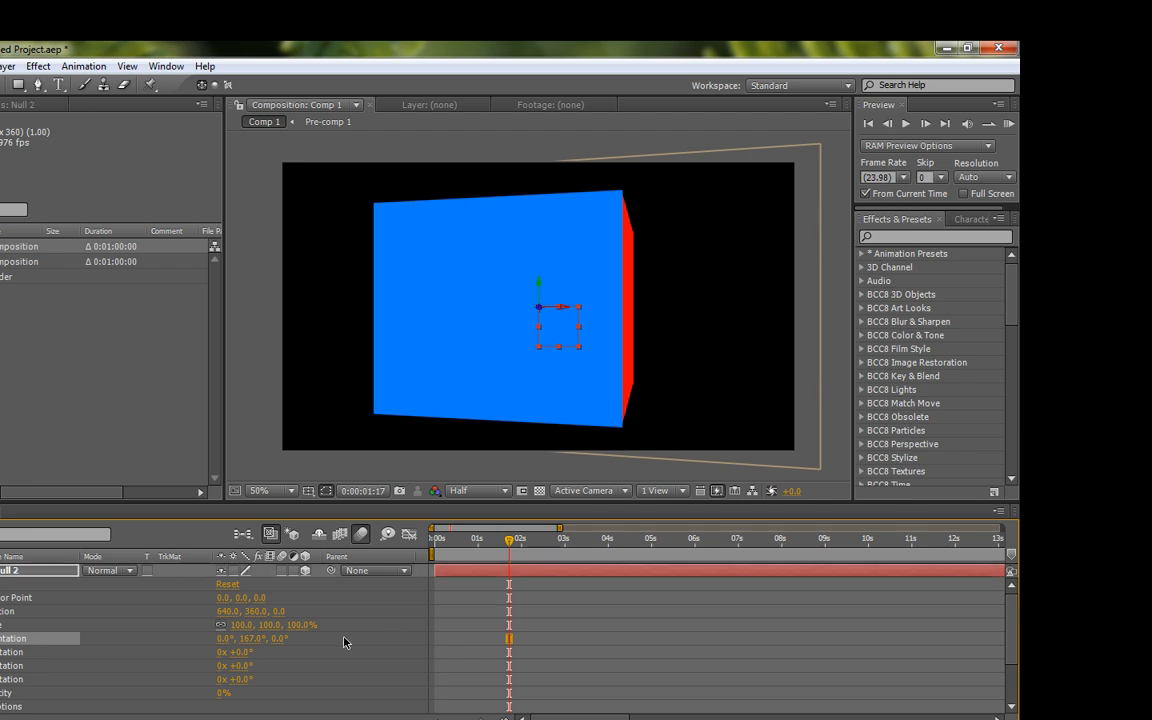
pyautogui.moveTo(283, 640); pyautogui.dragTo(372, 640)
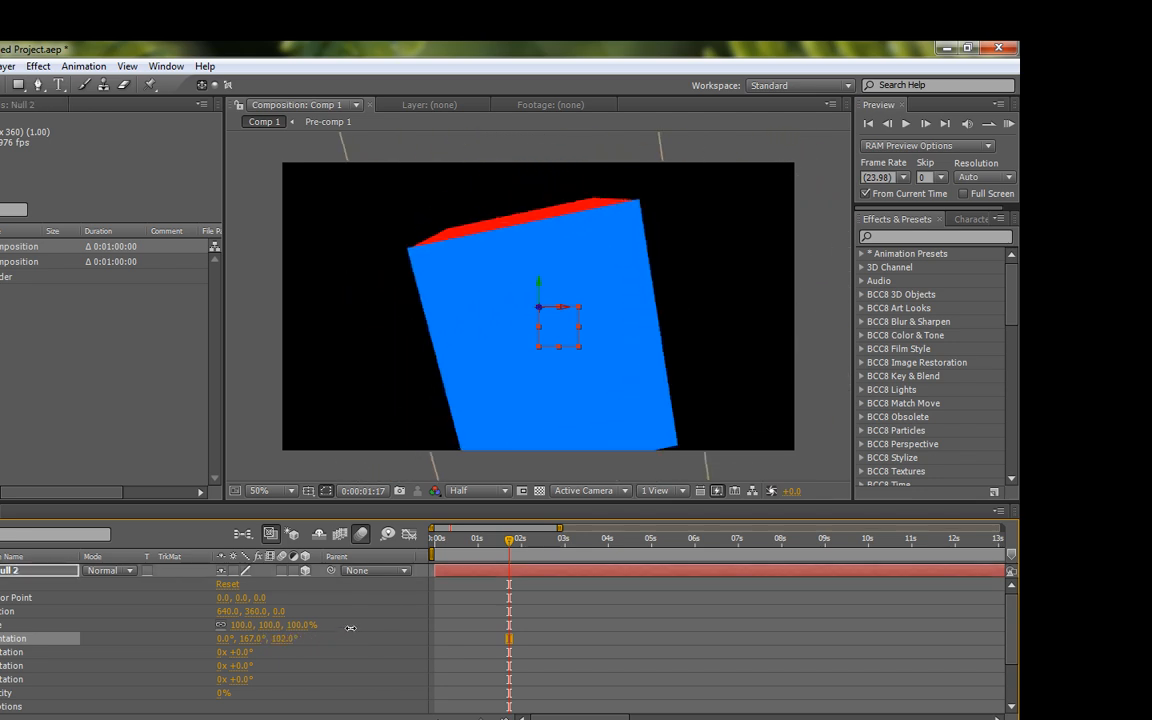
pyautogui.moveTo(225, 638); pyautogui.dragTo(330, 650)
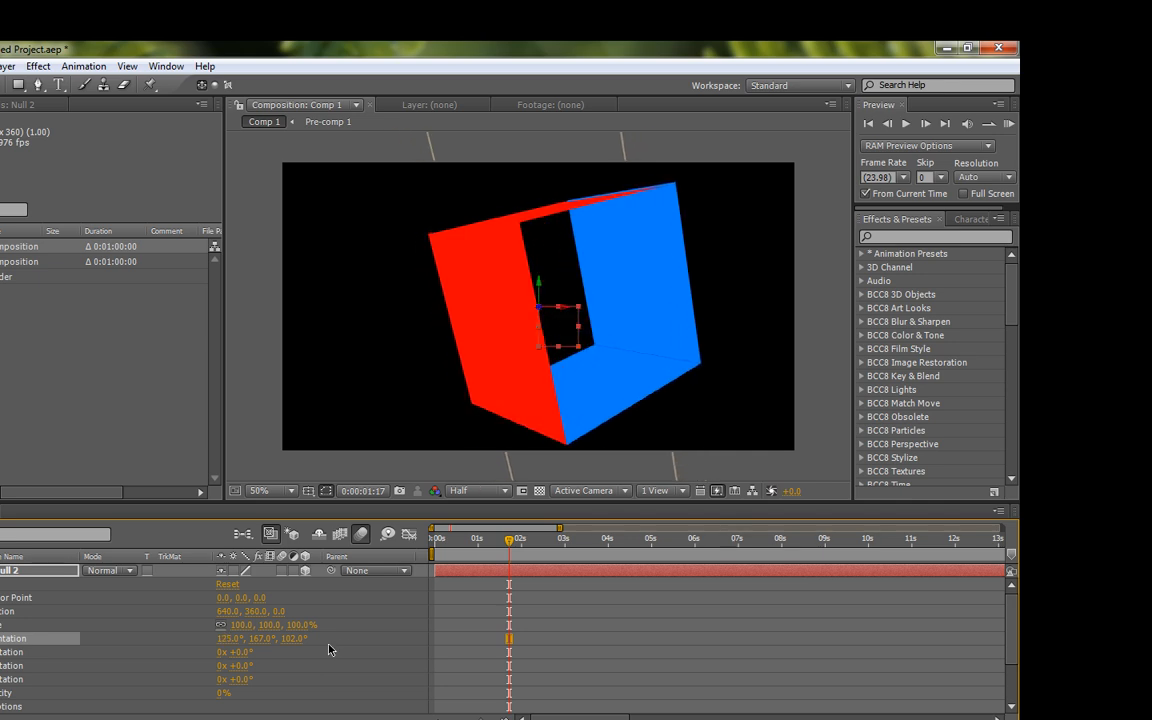
pyautogui.click(456, 636)
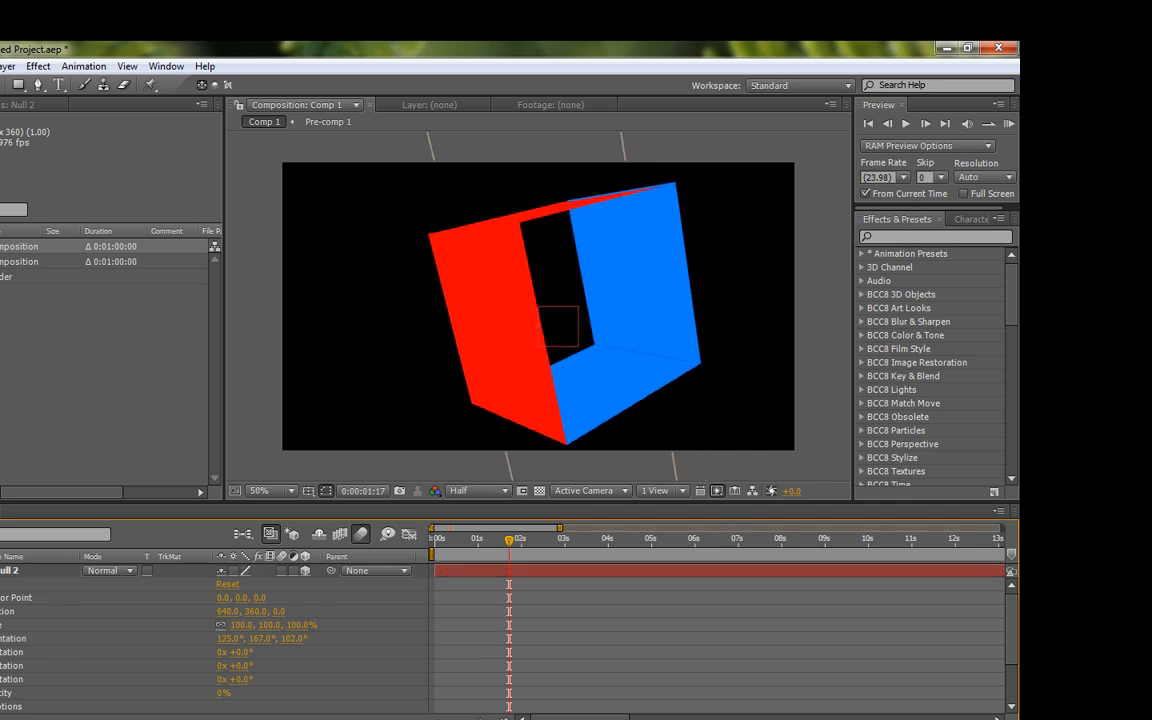
pyautogui.click(1, 570)
# Show the full one-minute timeline and shorten the work area to end just past the current time of 0:00:02:08.
pyautogui.moveTo(462, 545); pyautogui.dragTo(353, 558)
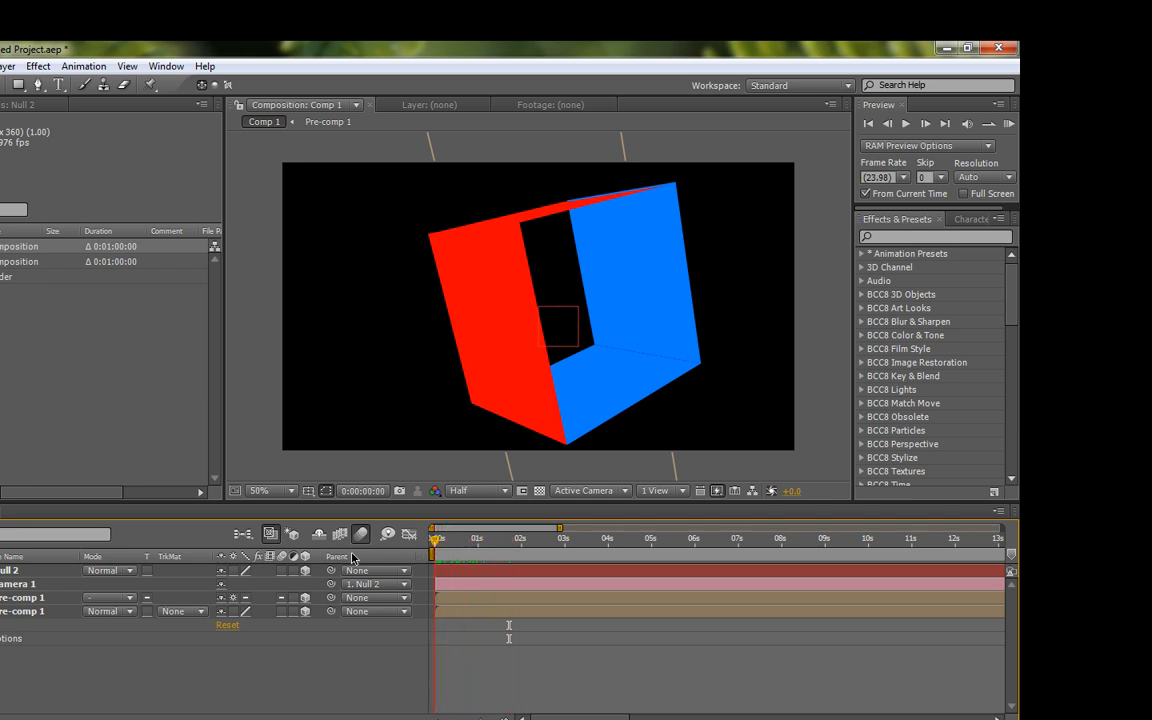
pyautogui.click(439, 550)
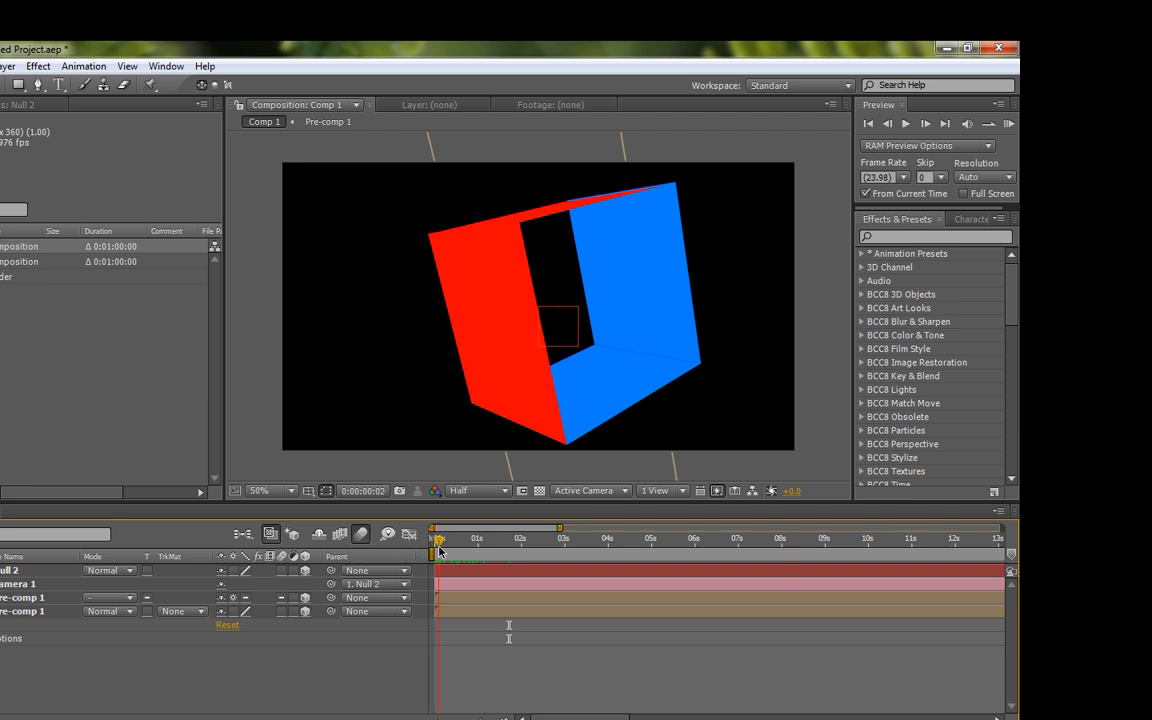
pyautogui.moveTo(439, 550); pyautogui.dragTo(1002, 527)
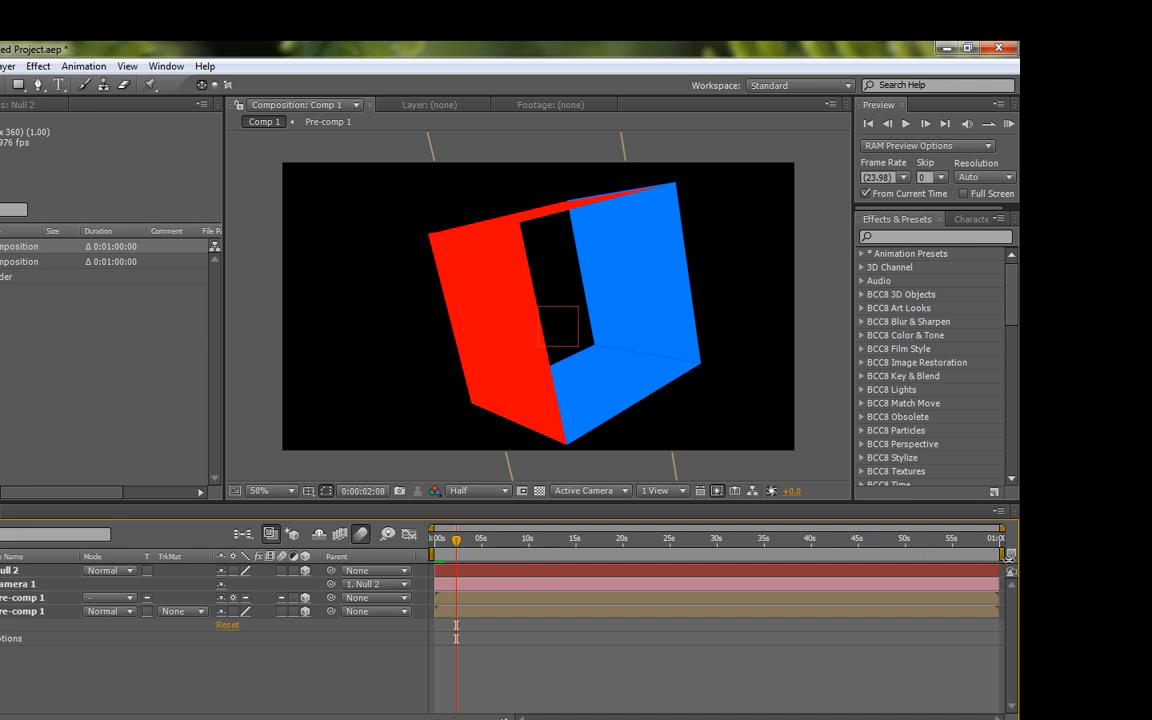
pyautogui.moveTo(1004, 552); pyautogui.dragTo(466, 578)
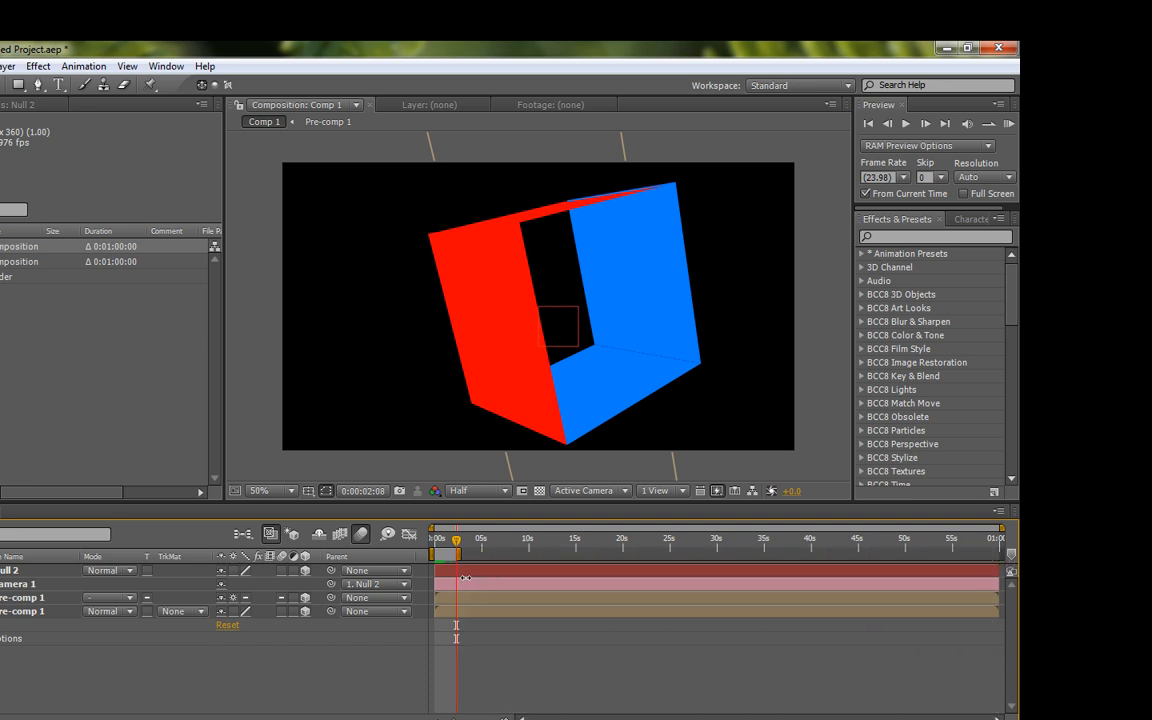
# Move the current time to 0:00:00:16 and extend the end of the work area to 02:12f.
pyautogui.click(441, 542)
pyautogui.moveTo(454, 719); pyautogui.dragTo(477, 719)
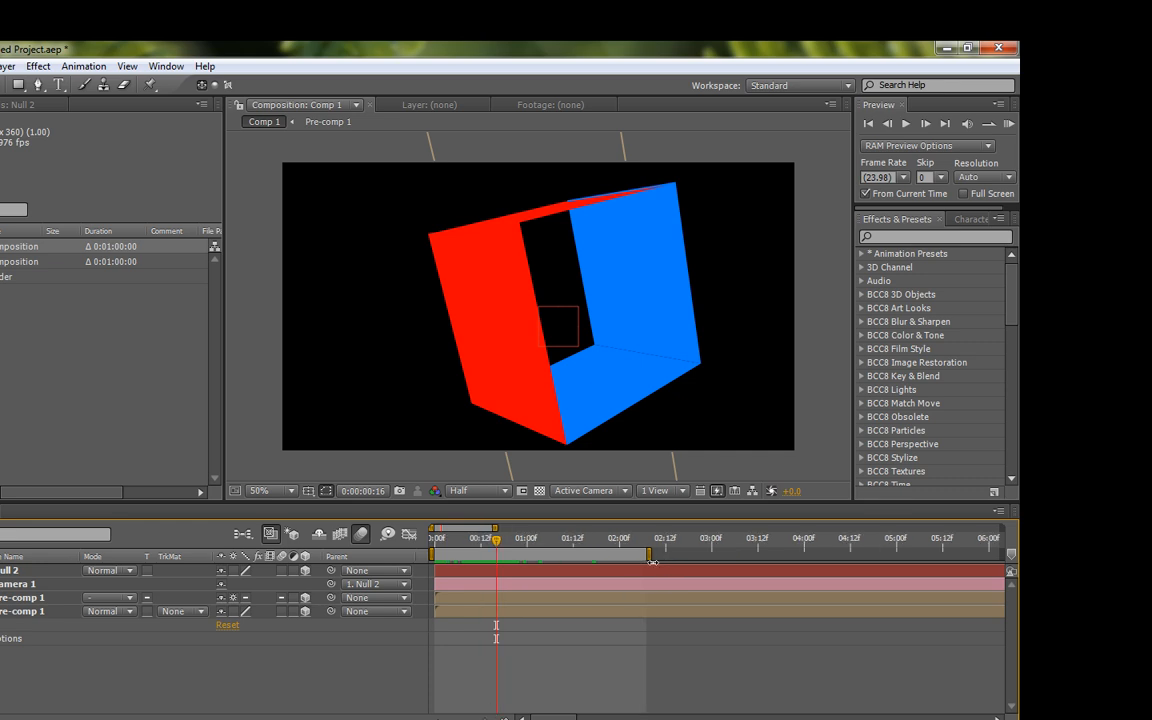
pyautogui.moveTo(649, 555)
pyautogui.mouseDown()
pyautogui.moveTo(795, 549)
pyautogui.moveTo(536, 556)
pyautogui.moveTo(684, 568)
pyautogui.moveTo(766, 556)
pyautogui.moveTo(648, 556)
pyautogui.moveTo(681, 566)
pyautogui.moveTo(668, 566)
pyautogui.mouseUp()
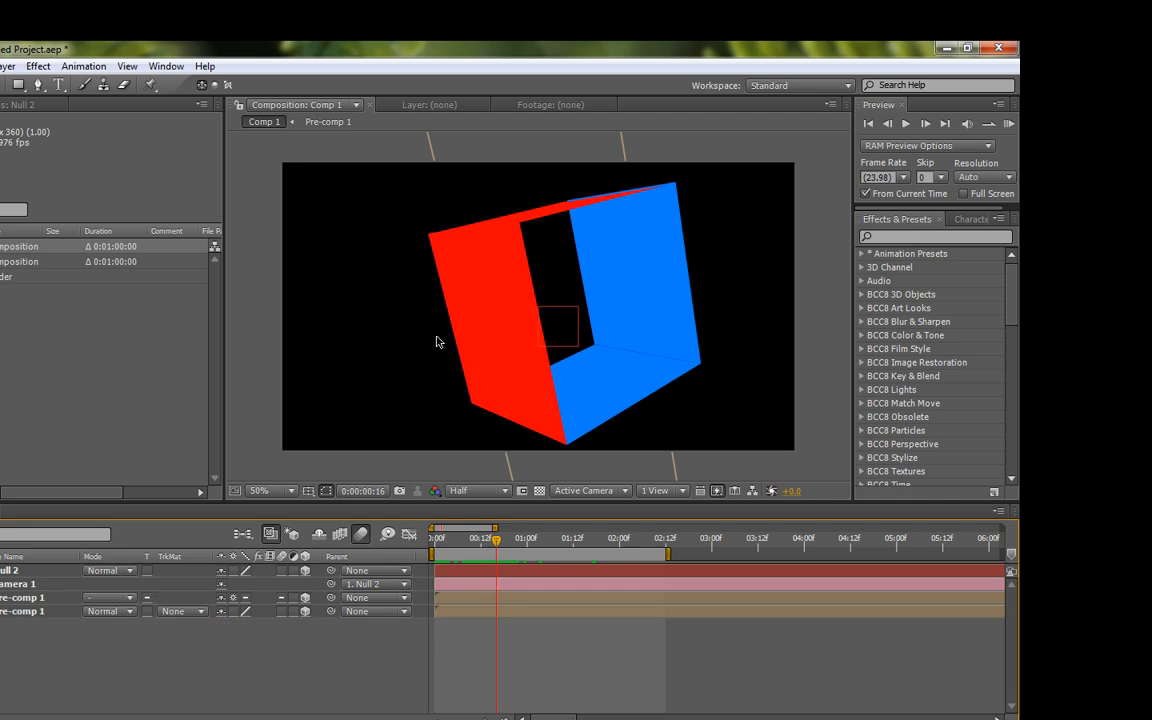
# Add Comp 1 to the render queue and set its Video For Windows output compressor to Lagarith Lossless Codec.
pyautogui.click(3, 66)
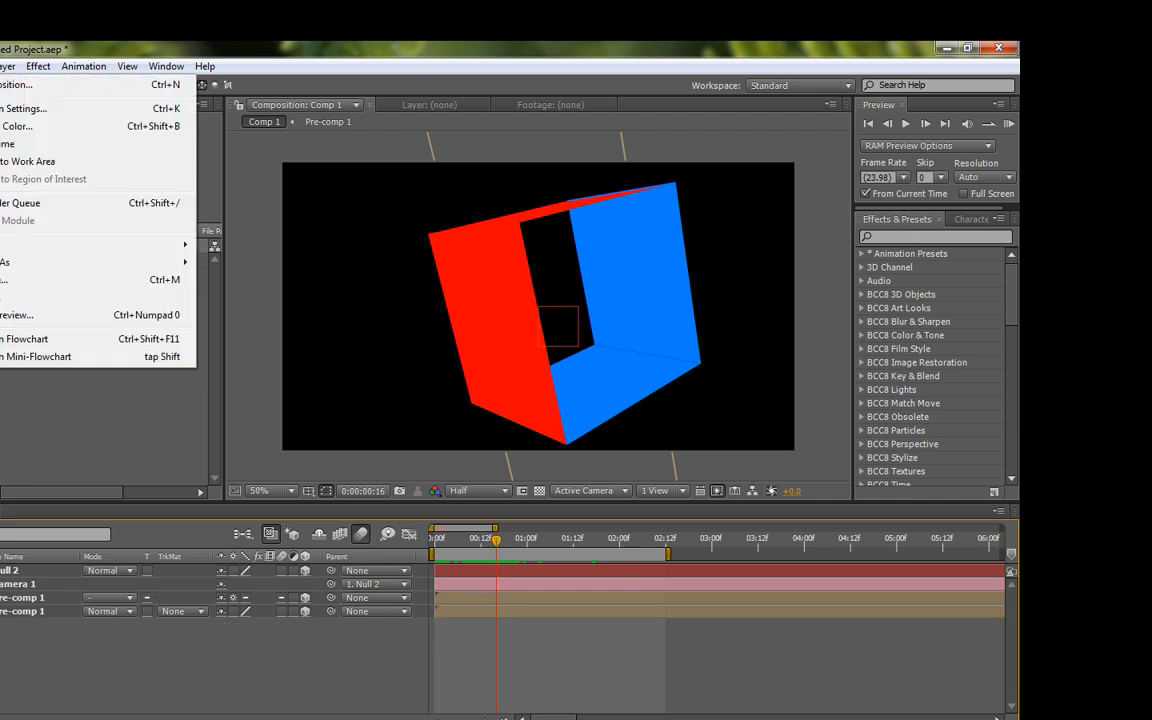
pyautogui.click(35, 205)
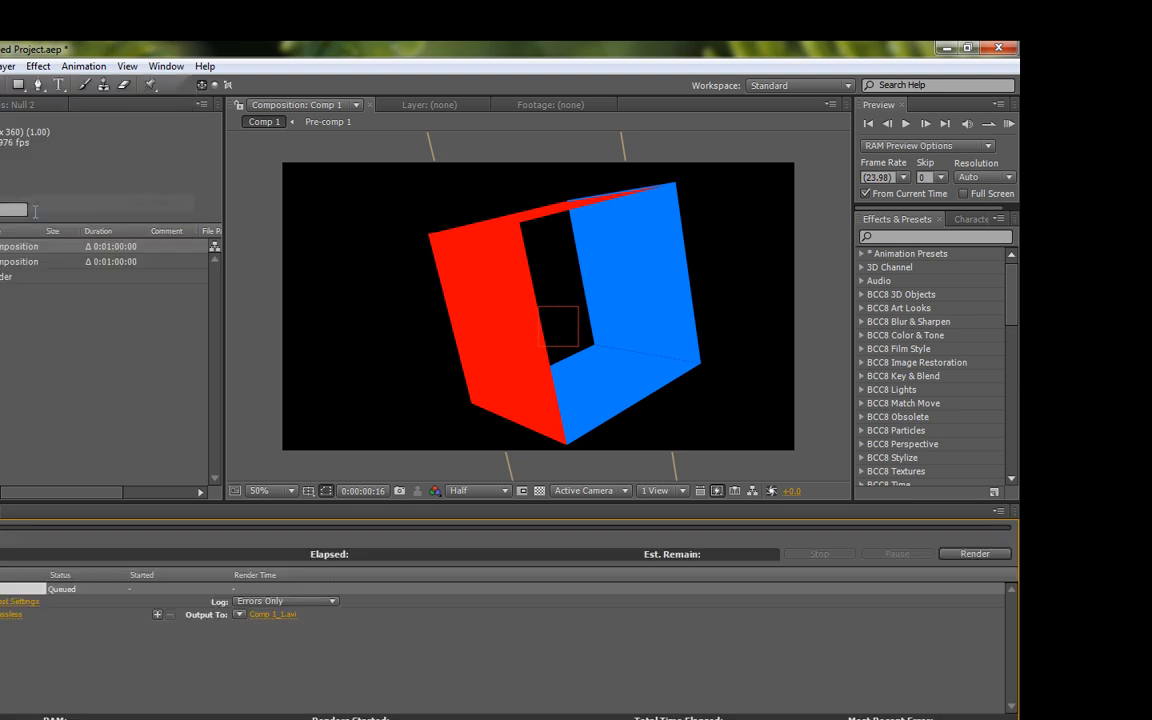
pyautogui.click(11, 614)
pyautogui.click(595, 266)
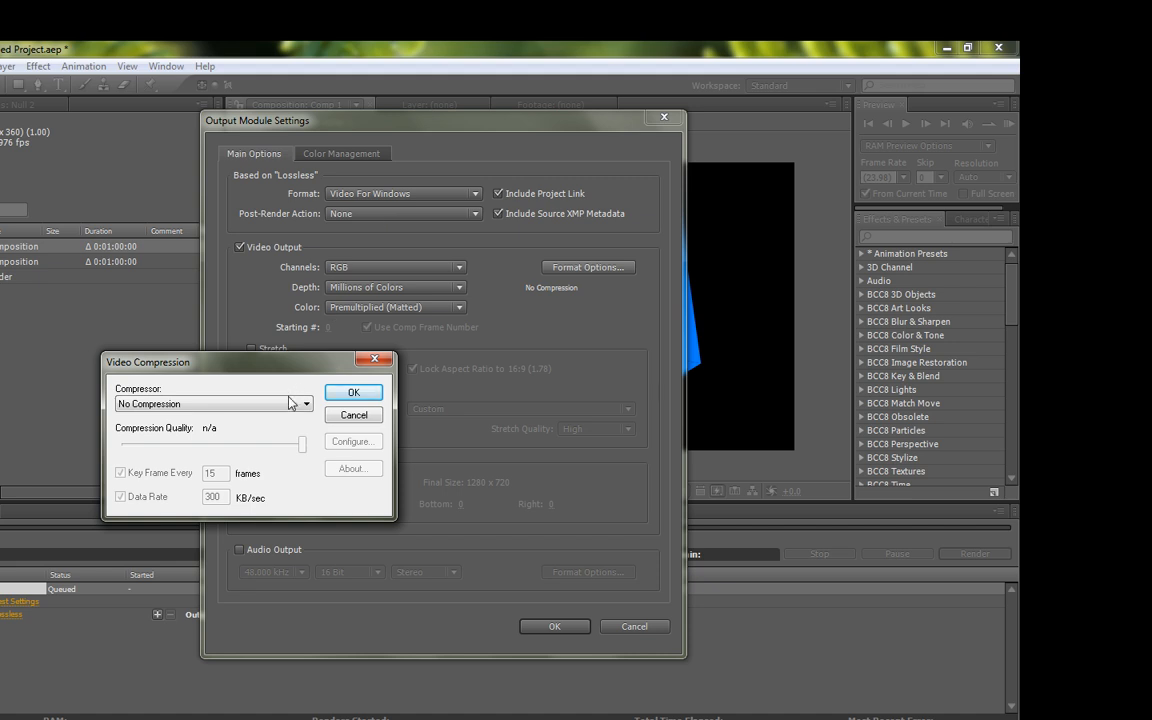
pyautogui.click(213, 403)
pyautogui.click(200, 478)
pyautogui.click(353, 392)
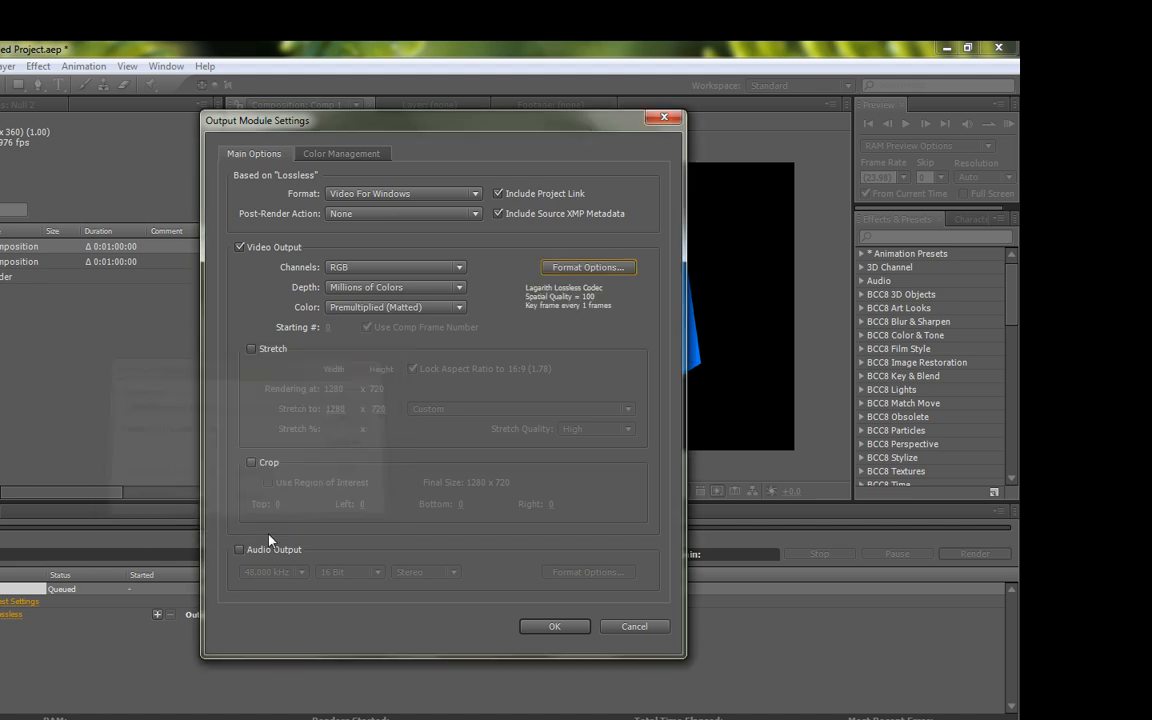
# Enable audio output at 44.100 kHz for the render and accept the output module settings.
pyautogui.click(239, 549)
pyautogui.click(272, 571)
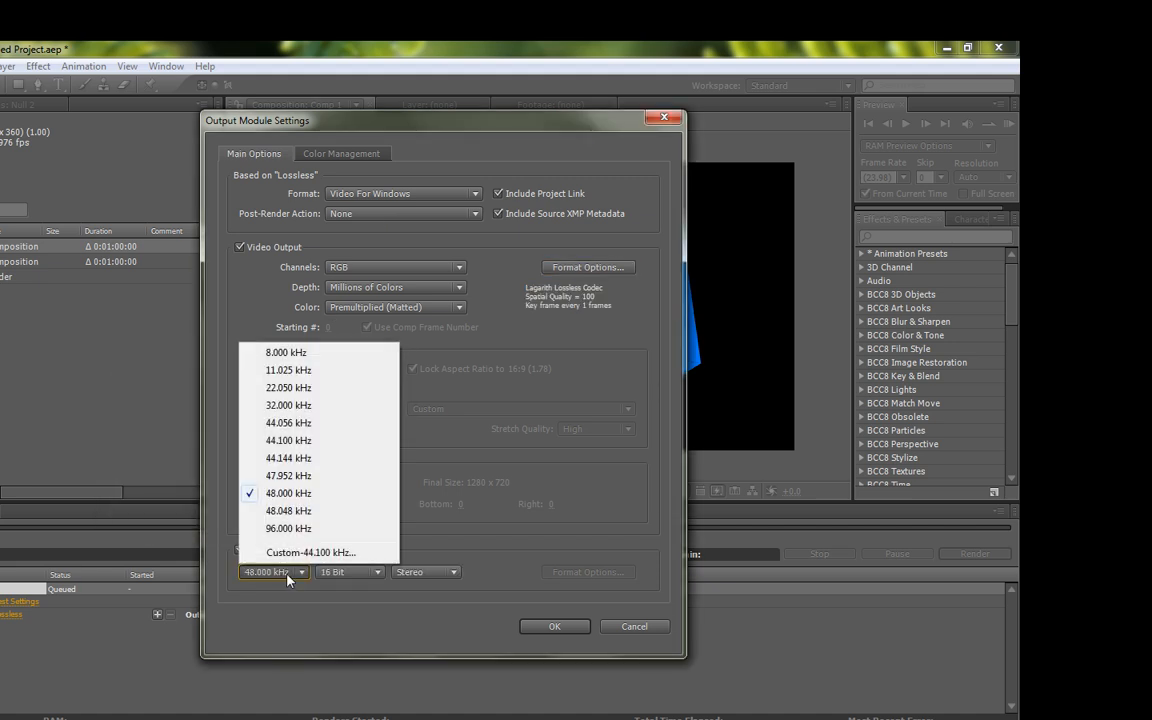
pyautogui.click(290, 440)
pyautogui.click(544, 632)
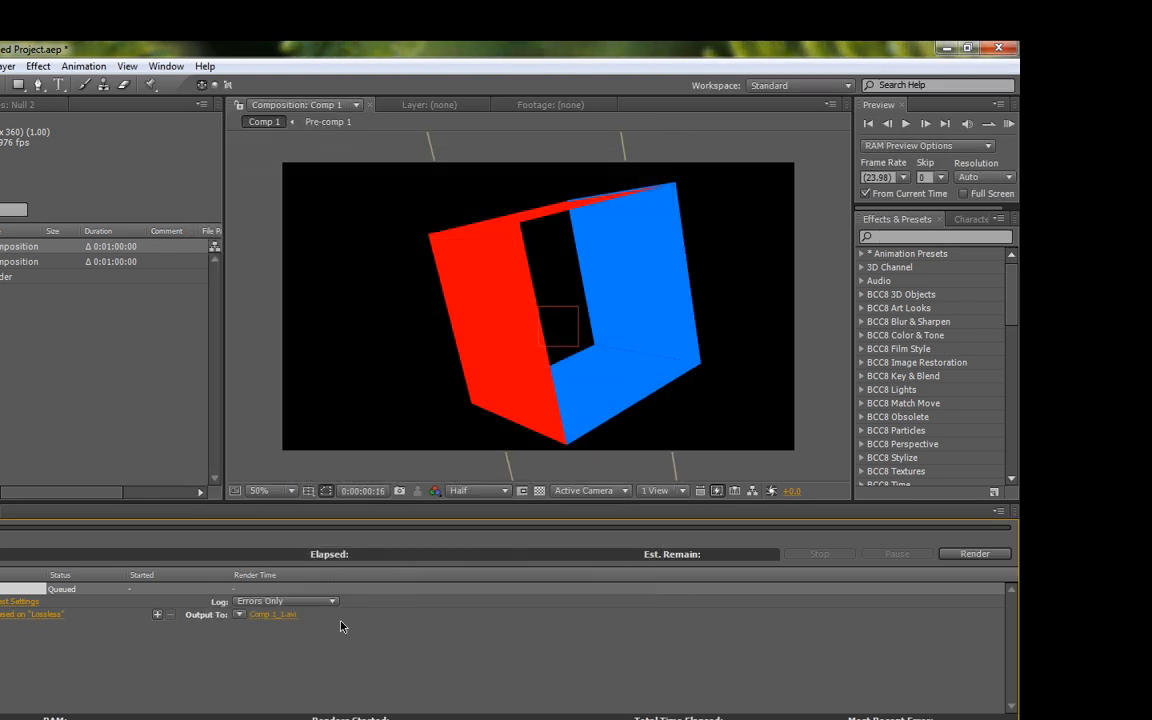
# Check the render's output file destination without changing it and return Comp 1's current time to 0:00:00:00.
pyautogui.click(280, 612)
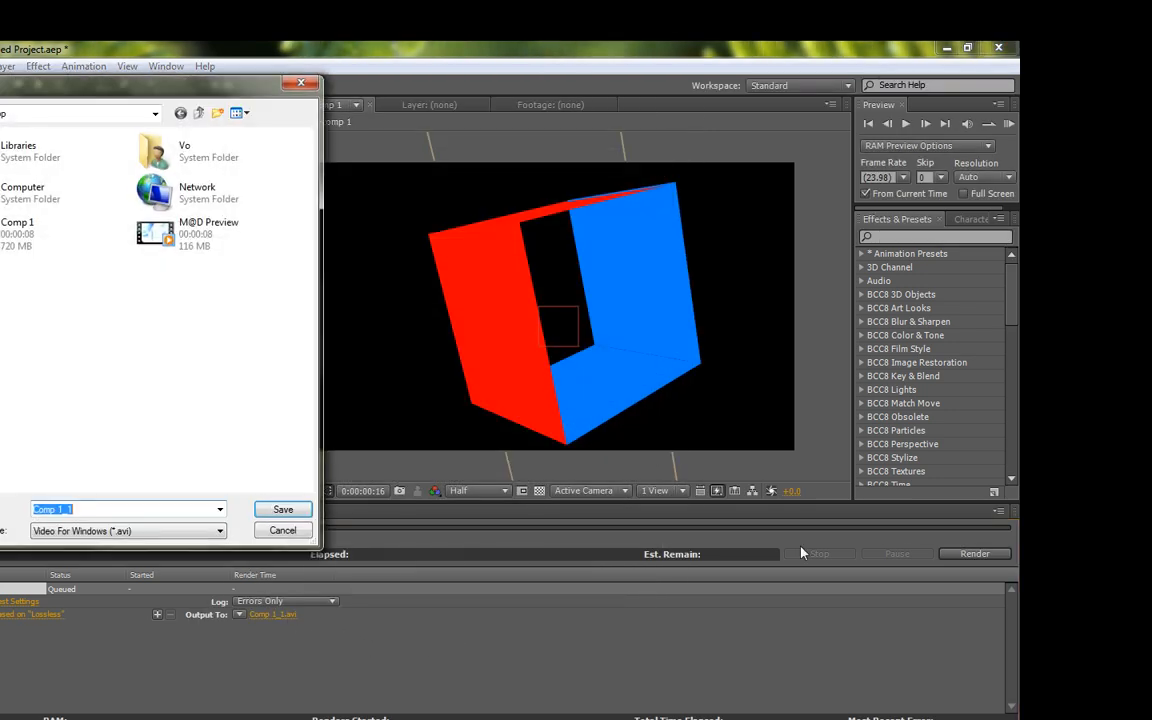
pyautogui.click(283, 531)
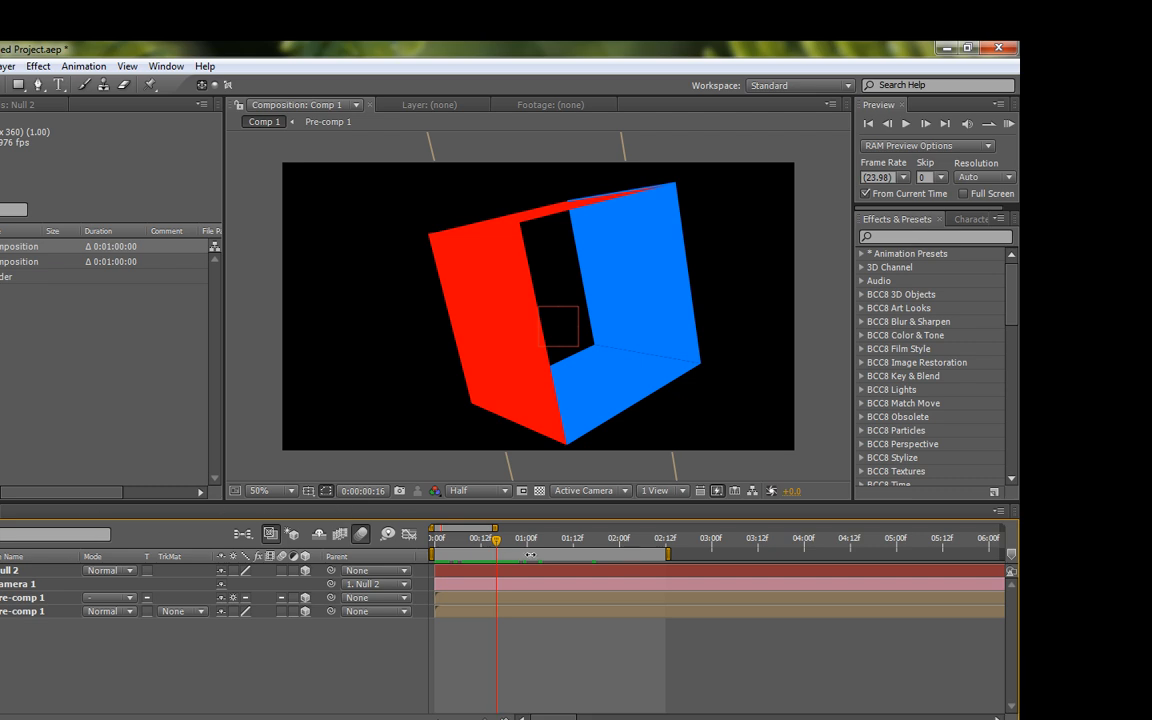
pyautogui.moveTo(483, 544); pyautogui.dragTo(434, 566)
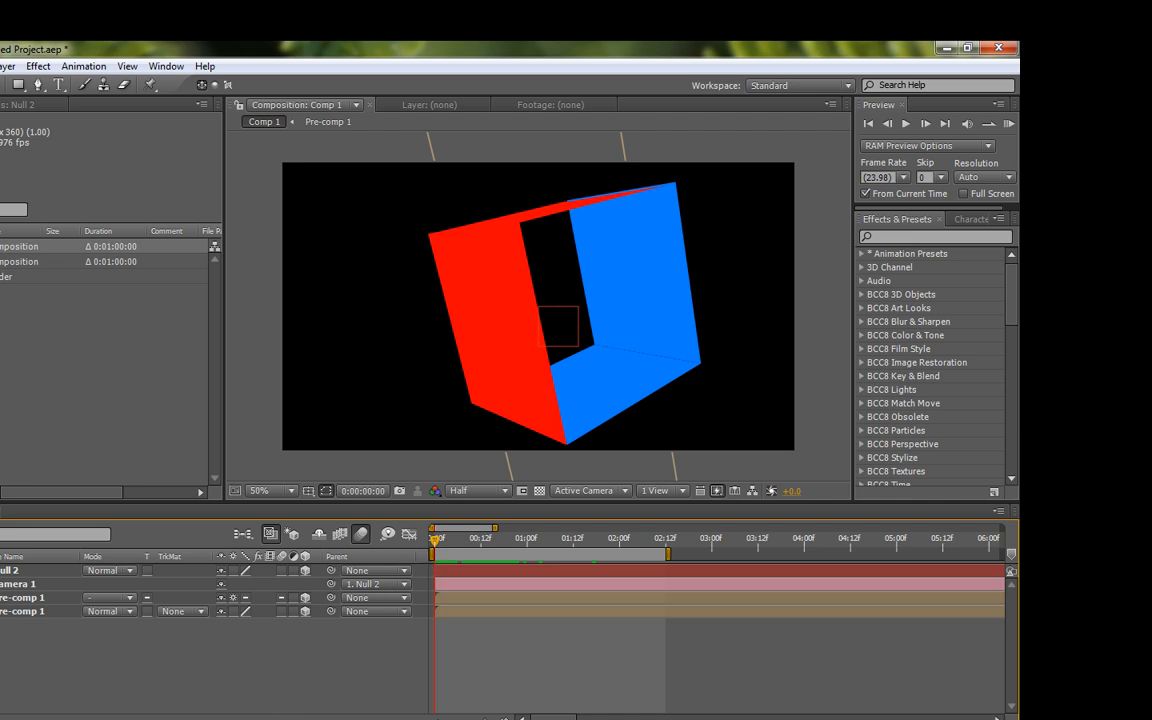